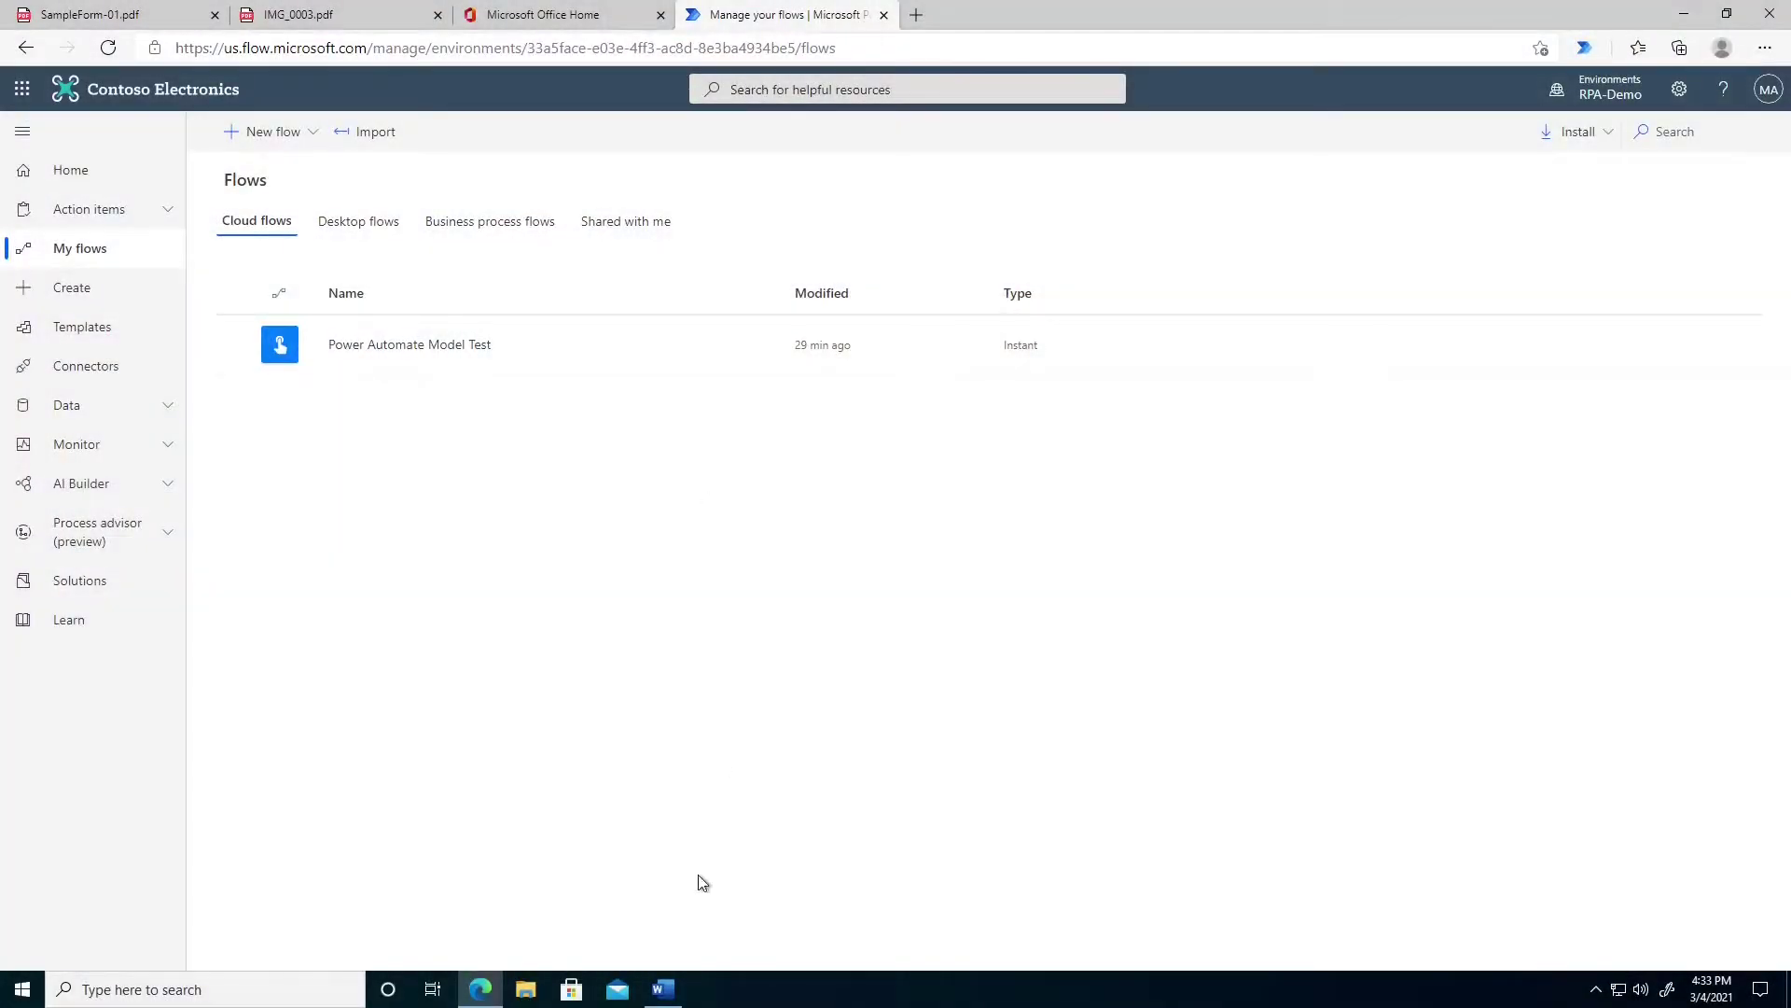
- Examine the digital form SampleForm-01.pdf, the handwritten form IMG_0003.pdf and the blank web entry form
click(663, 989)
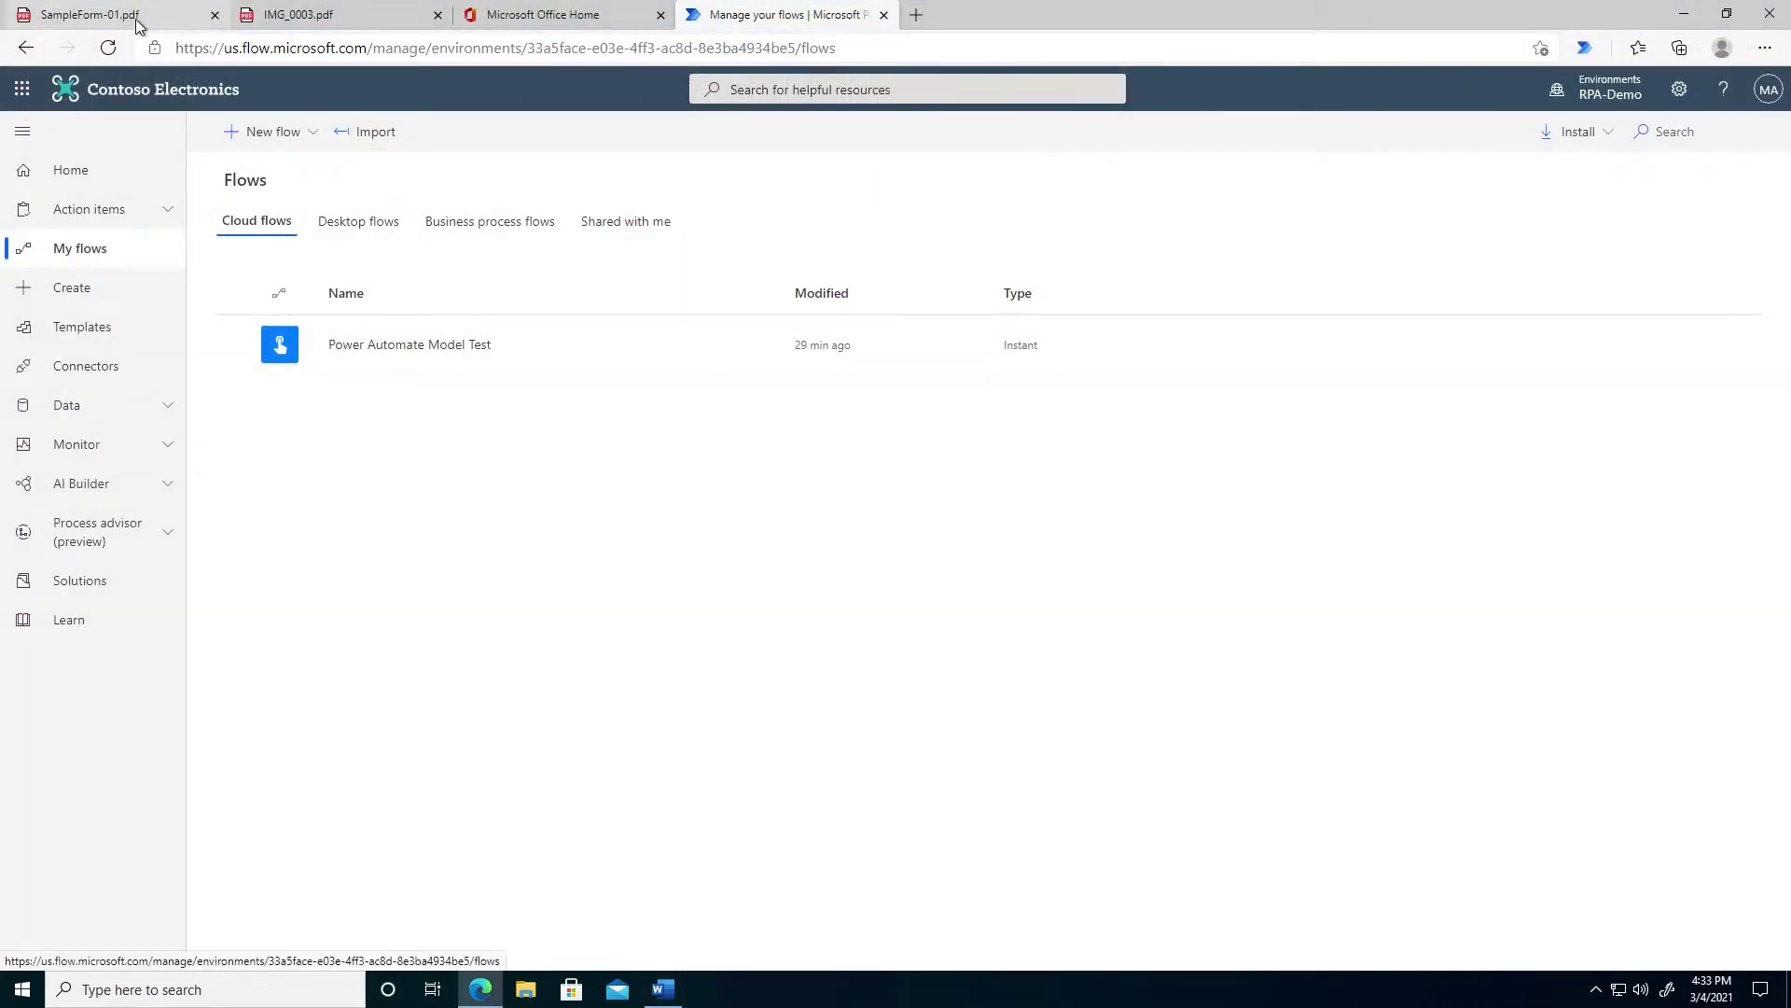
click(131, 17)
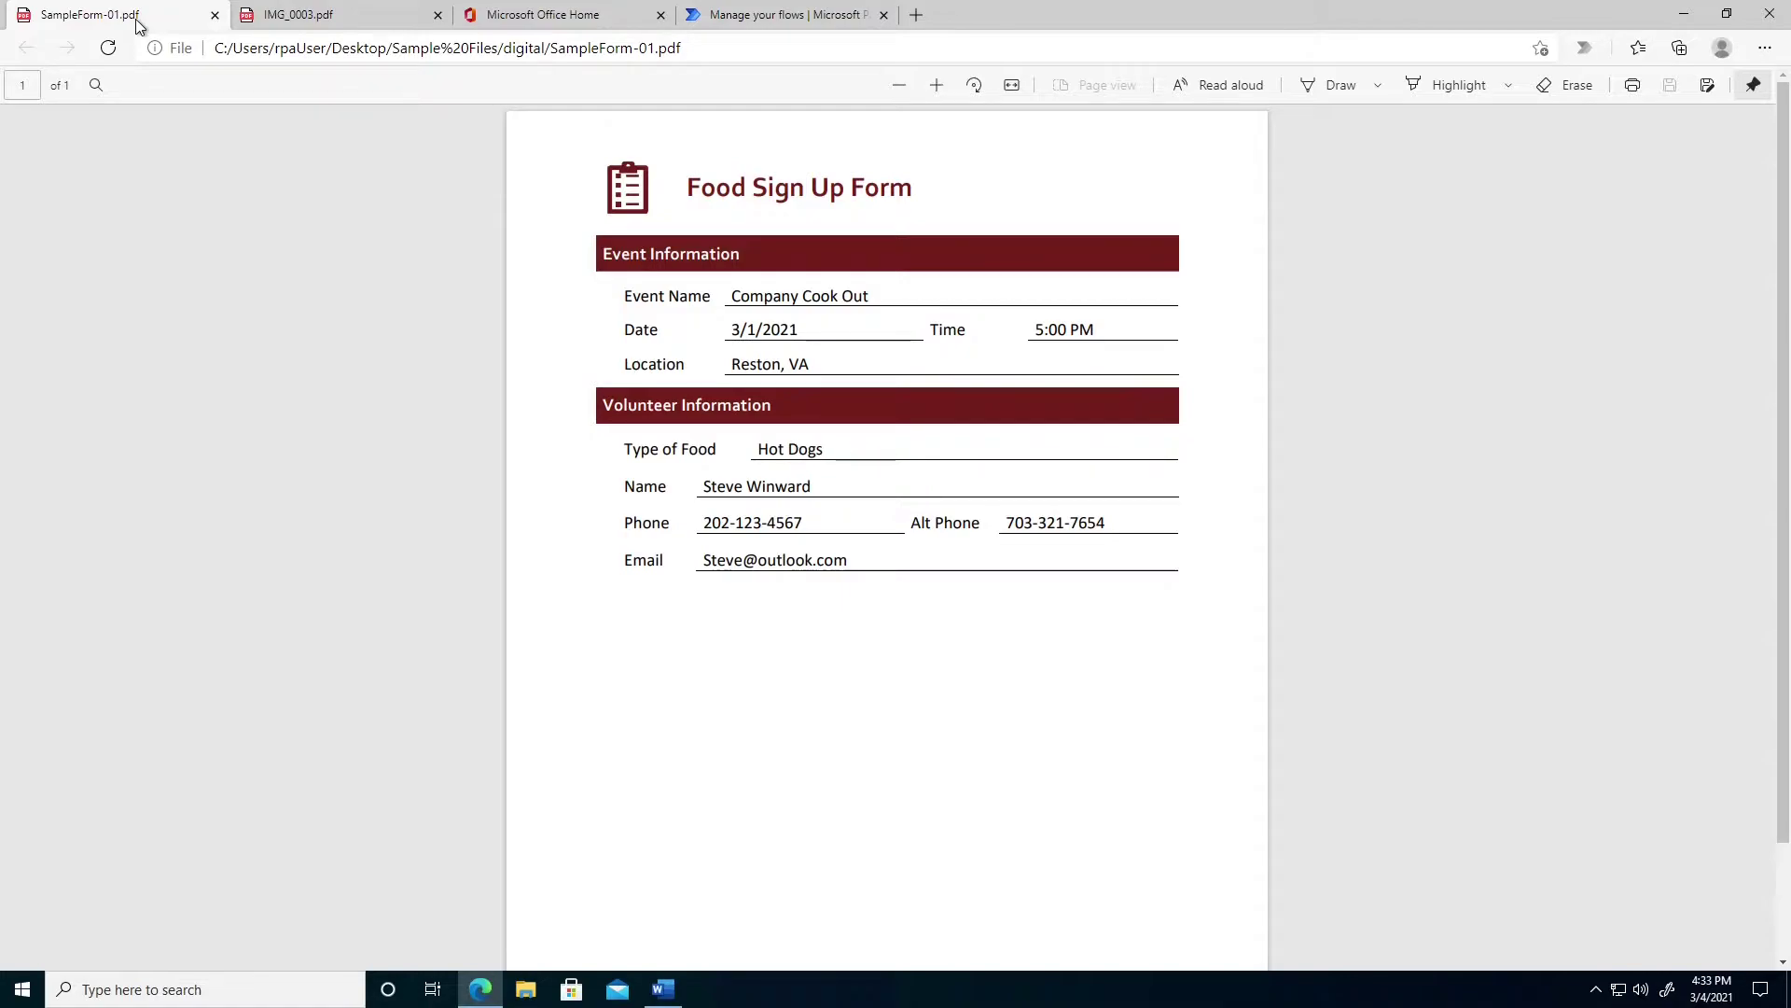
click(294, 26)
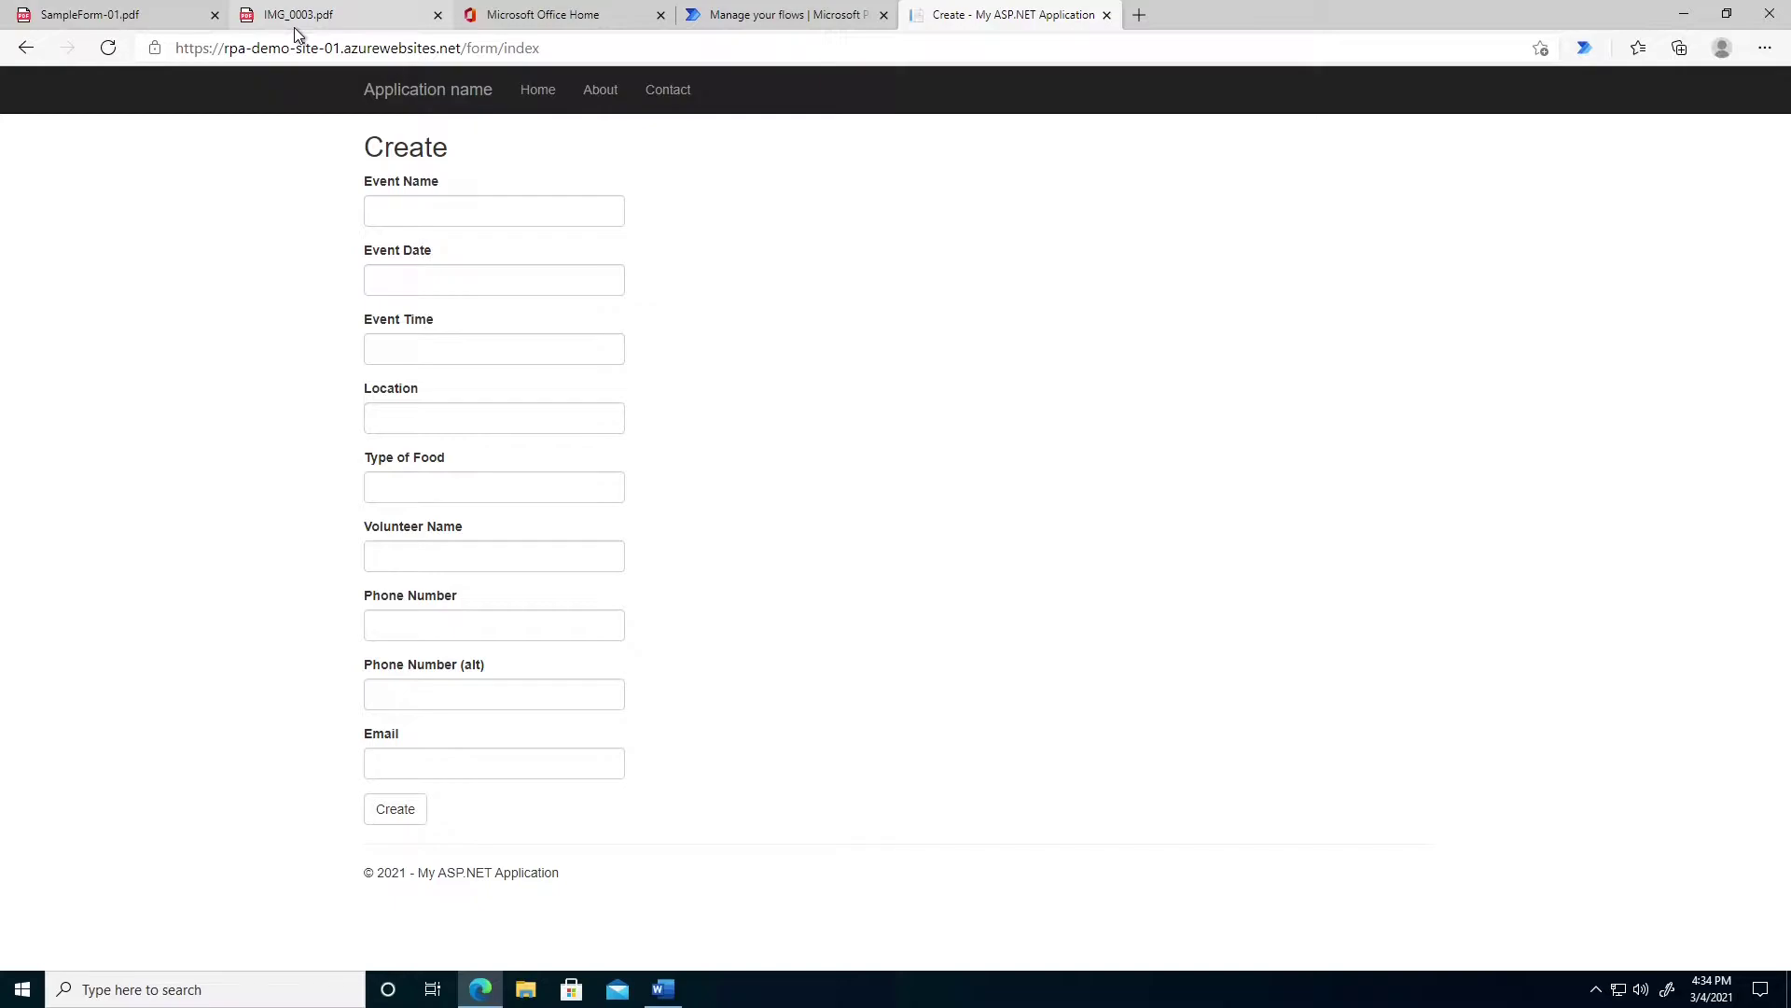
click(297, 33)
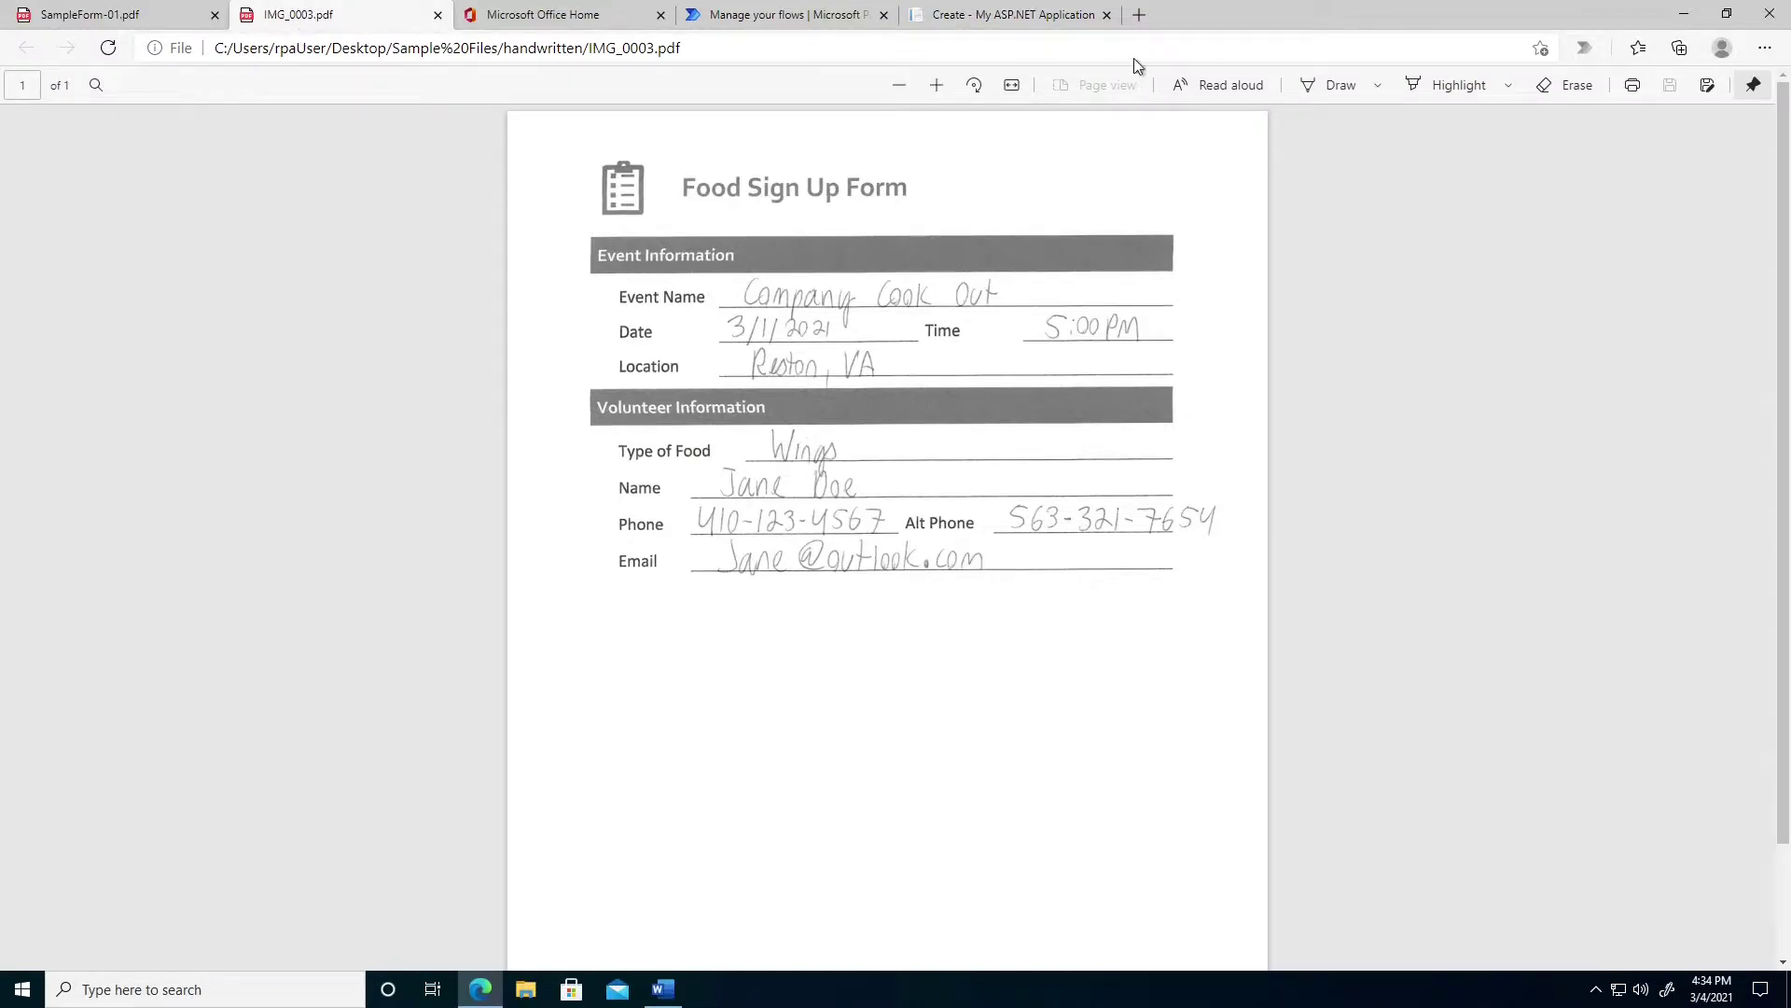
click(1042, 18)
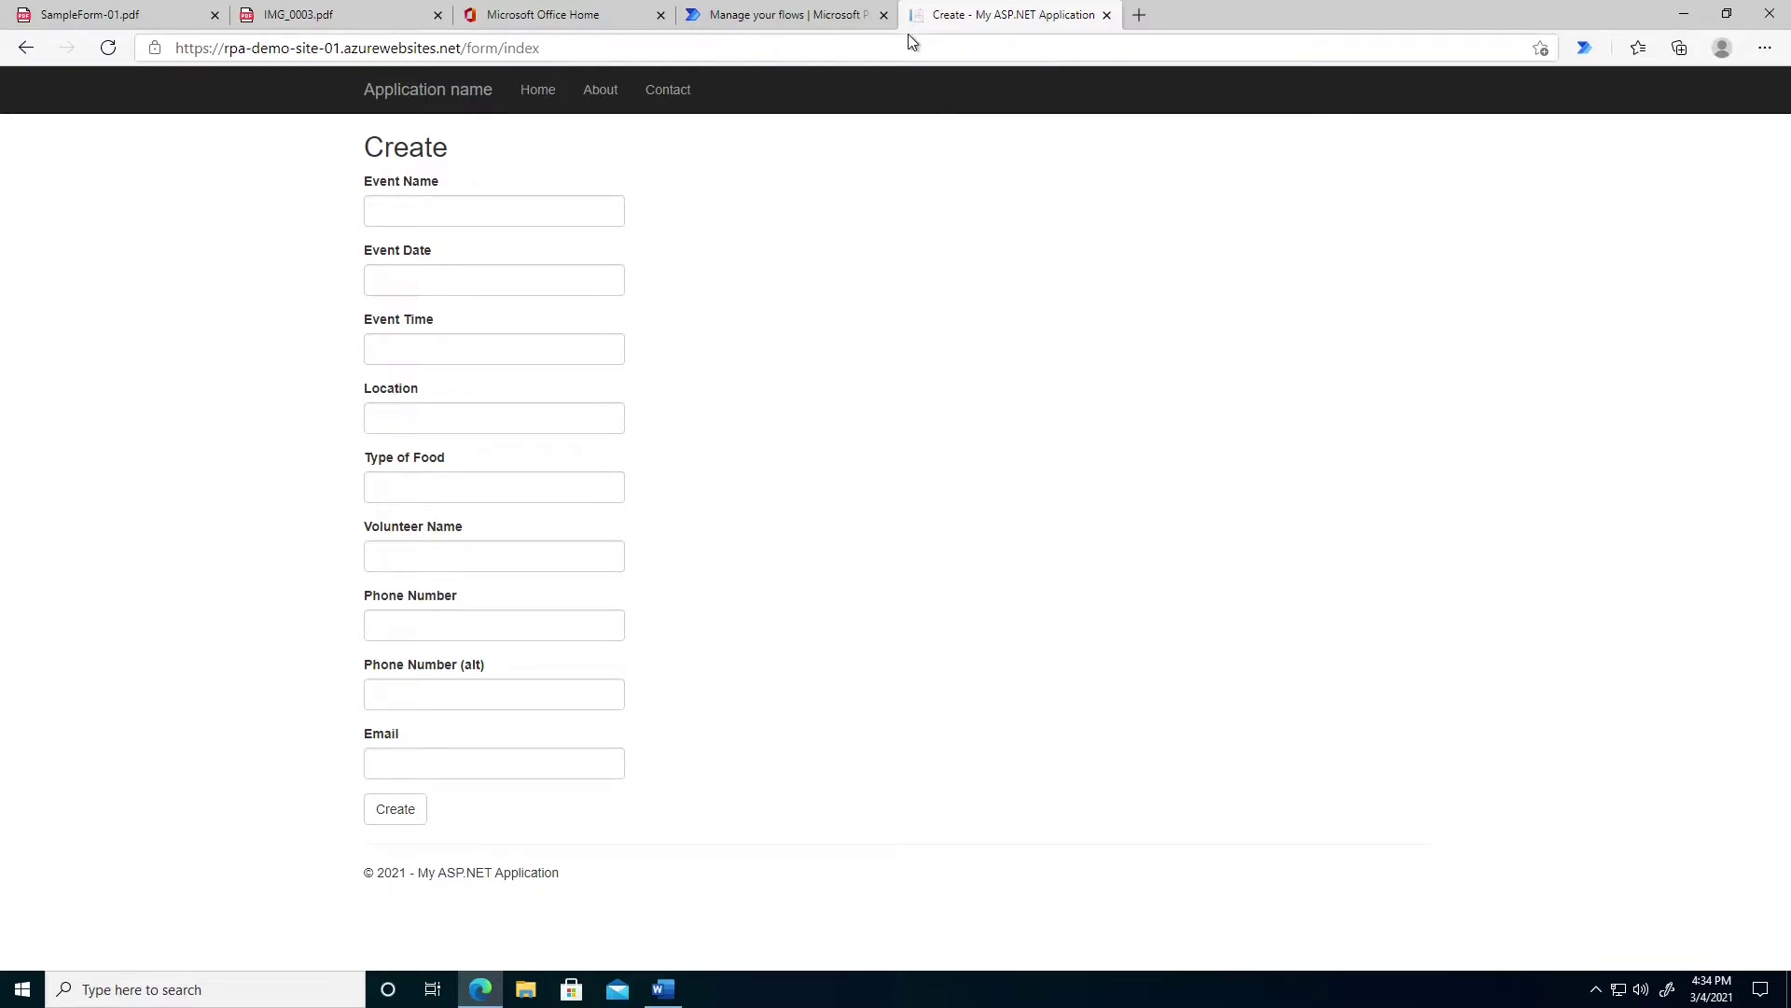
- Run the Power Automate Model Test flow on IMG_0003.pdf from the handwritten folder as application/pdf, and open the started run
click(784, 15)
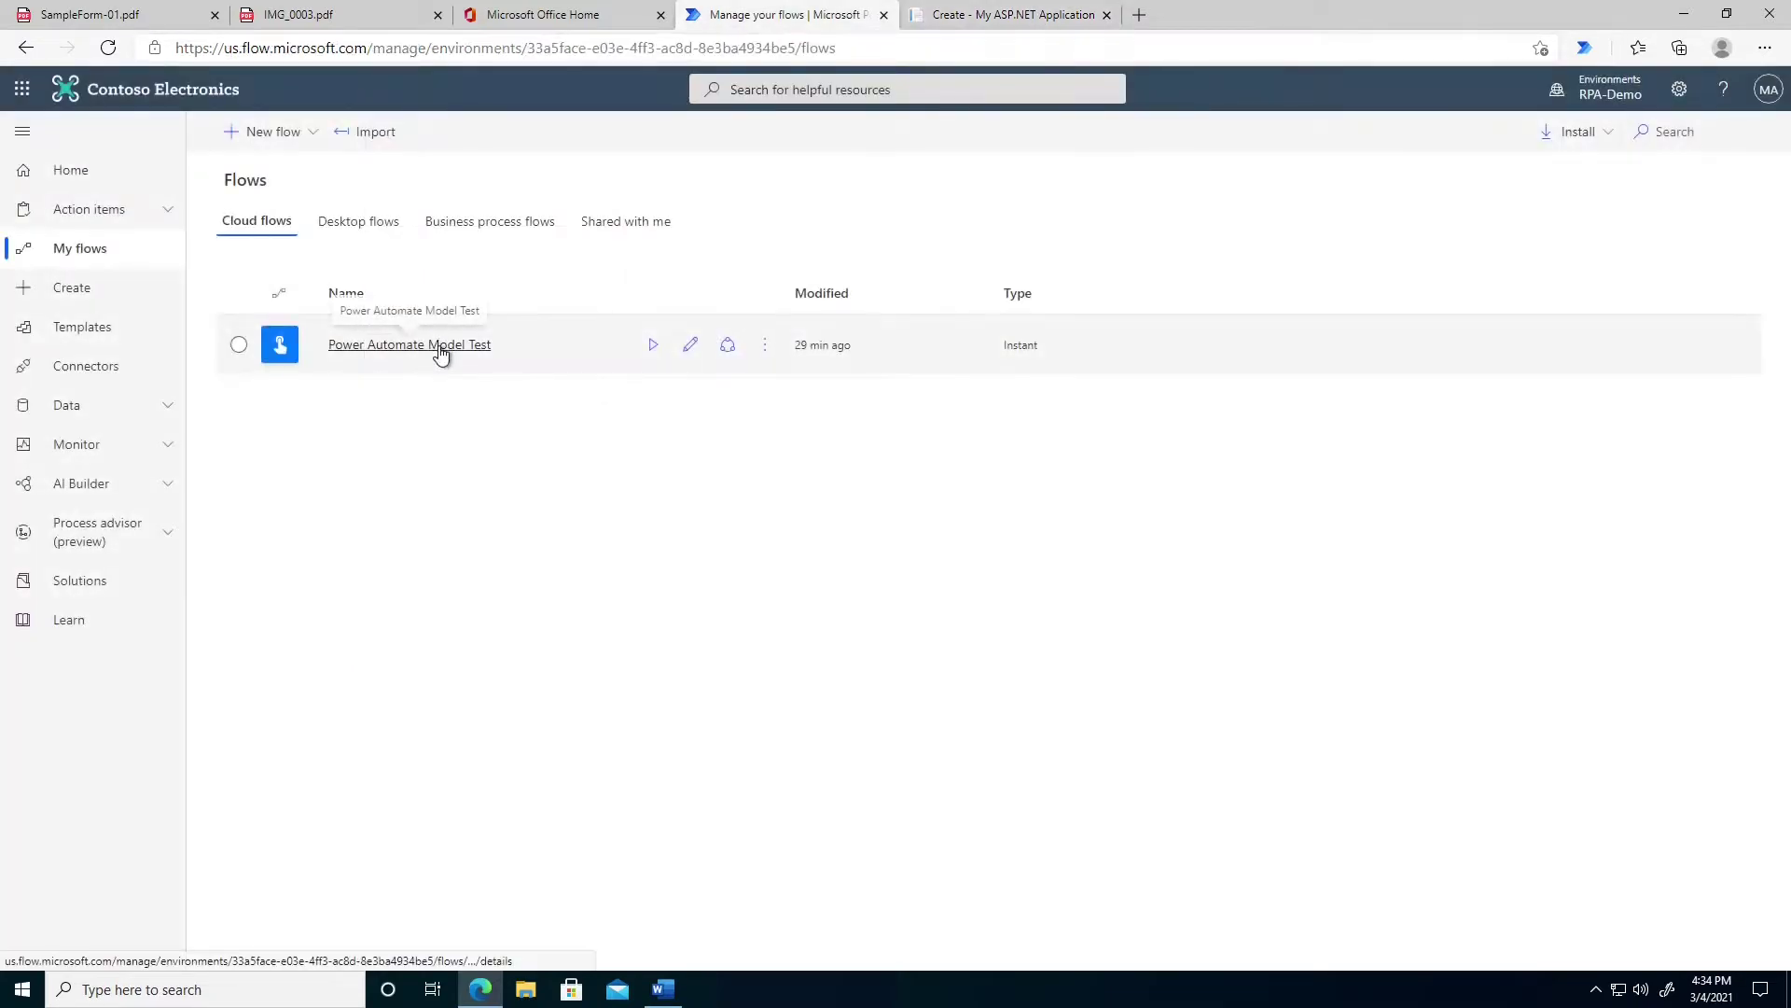
click(441, 347)
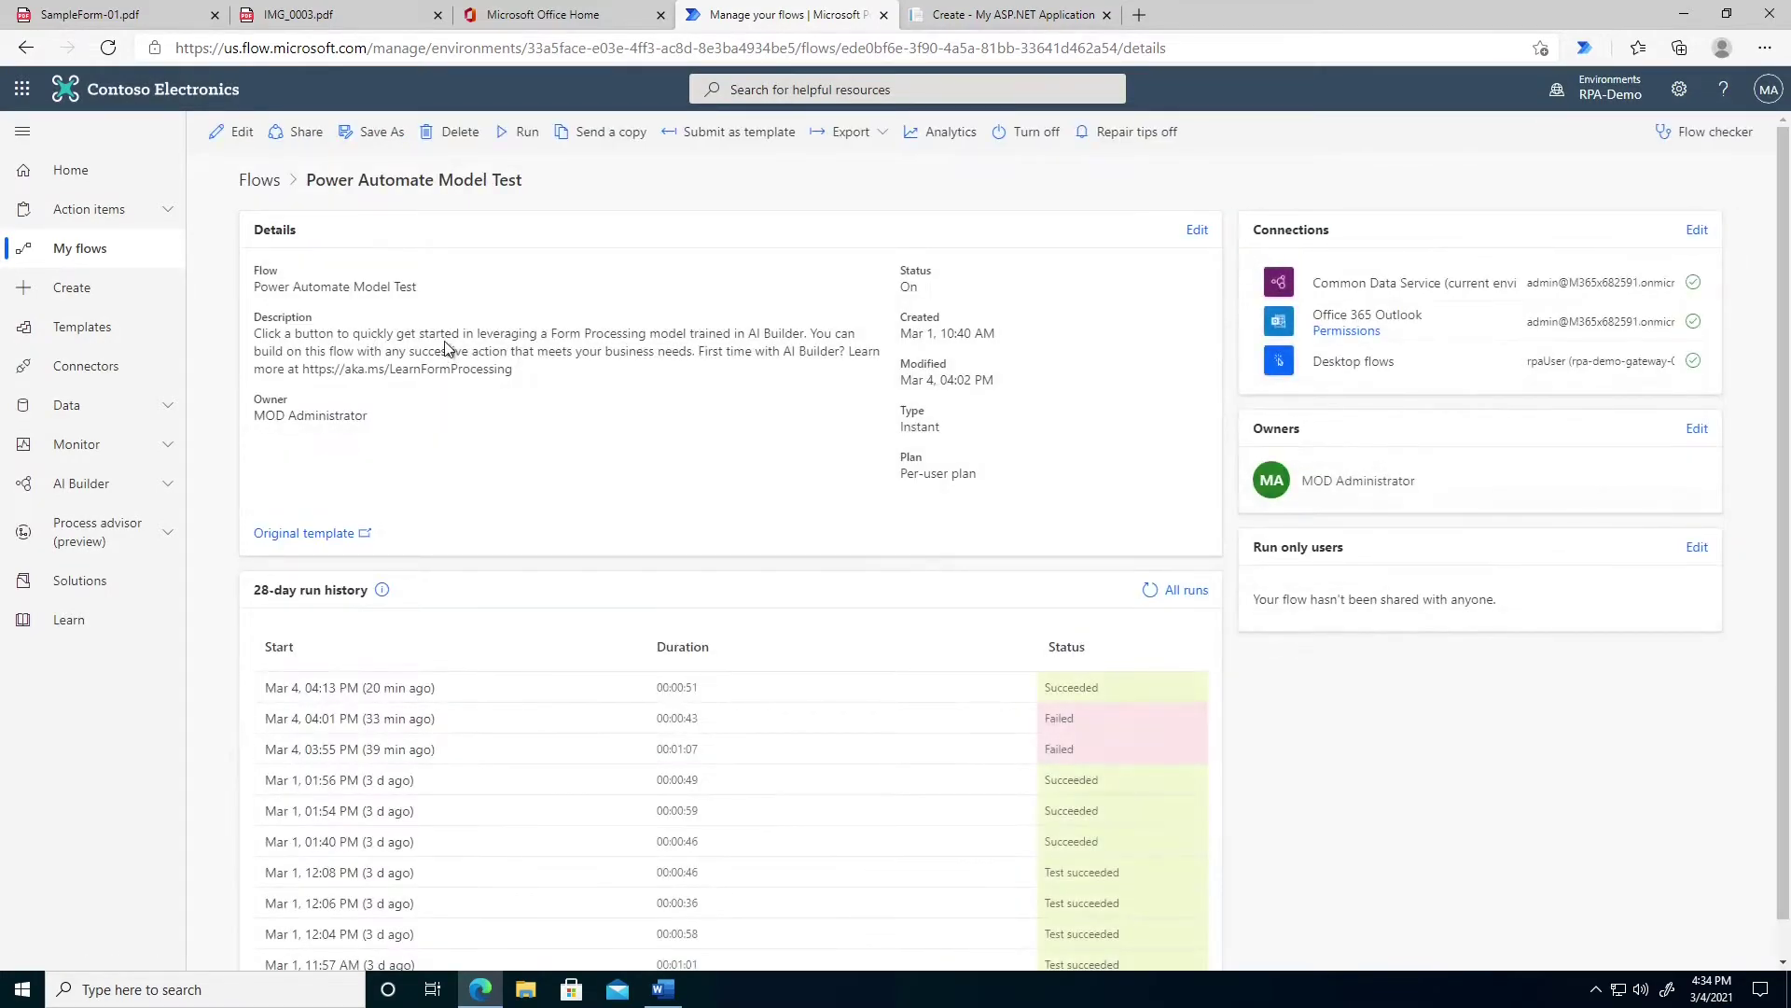
click(526, 136)
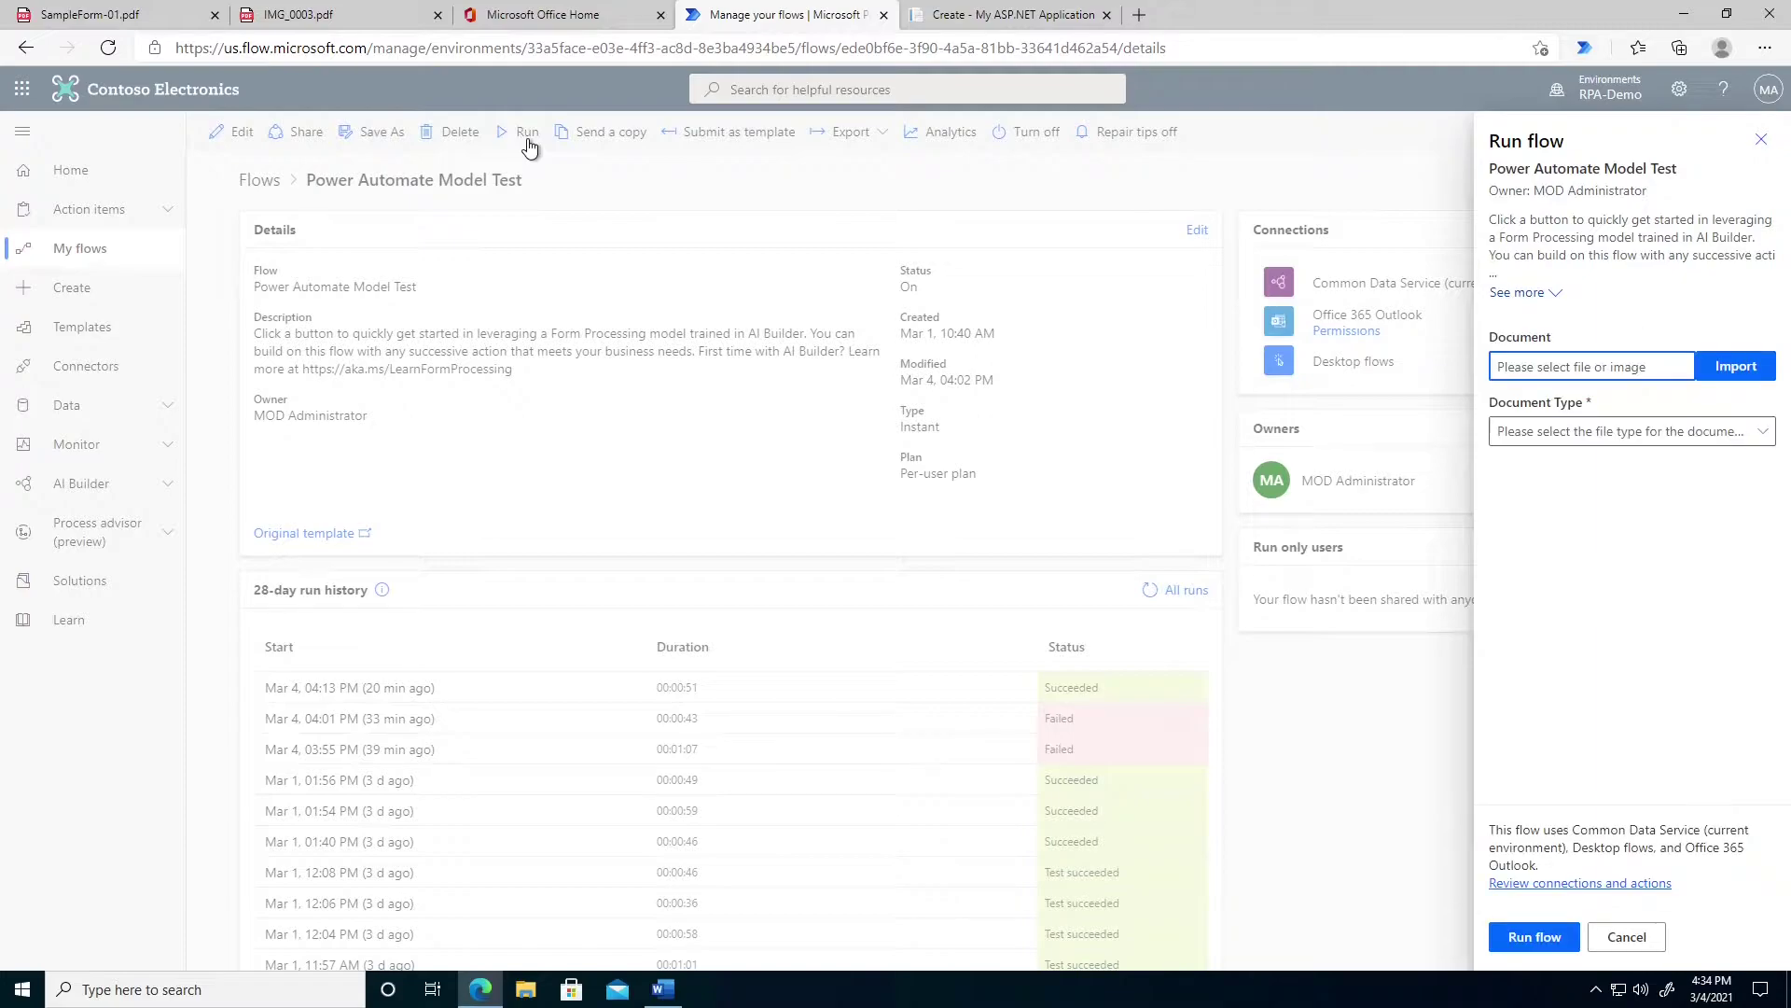
click(1739, 374)
click(215, 175)
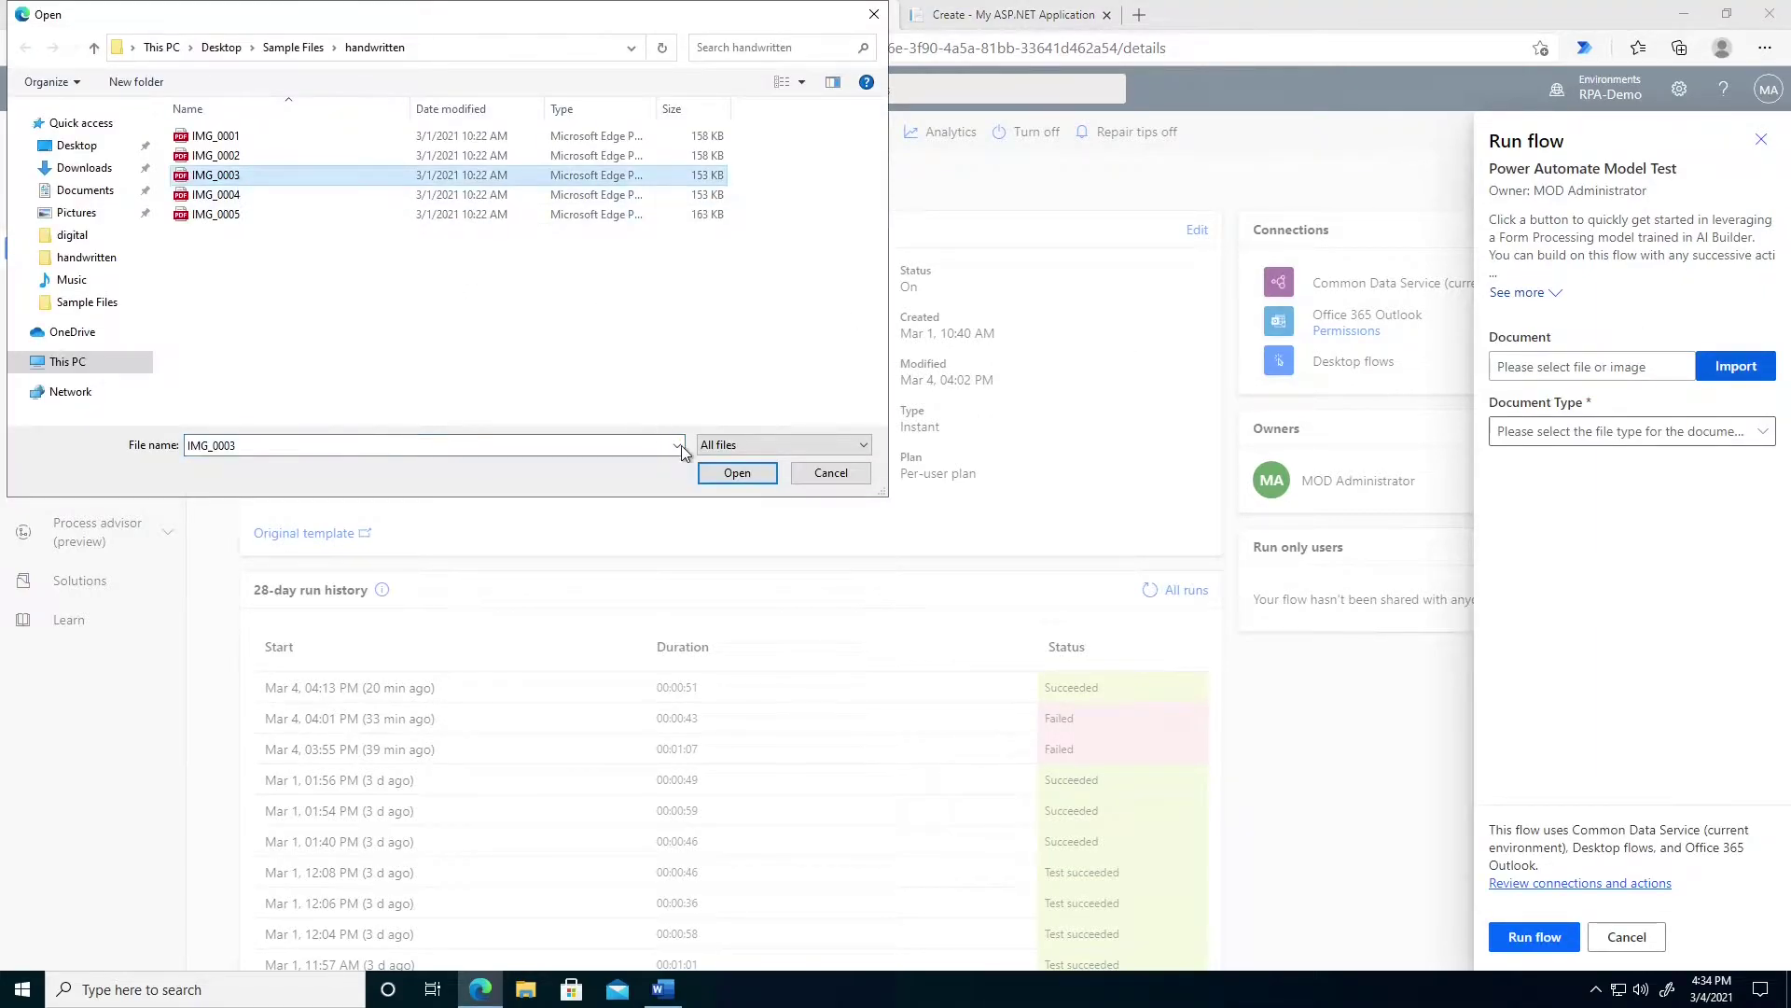
click(737, 472)
click(1633, 431)
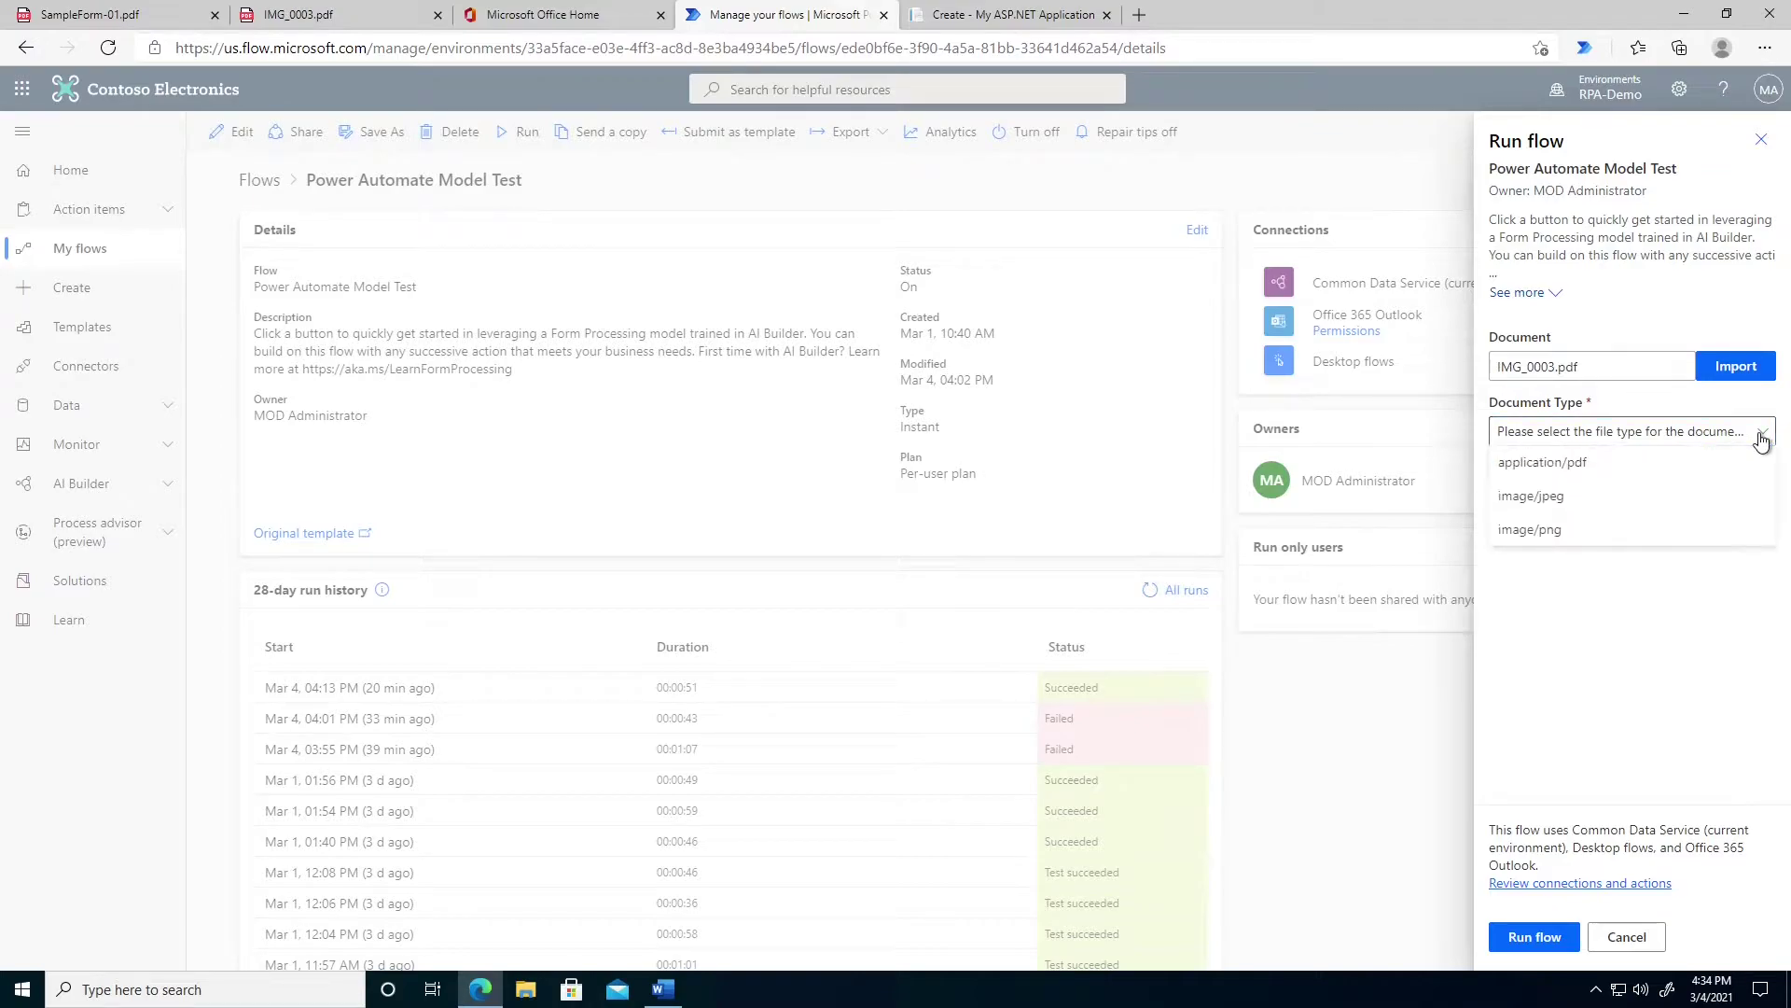
click(1549, 460)
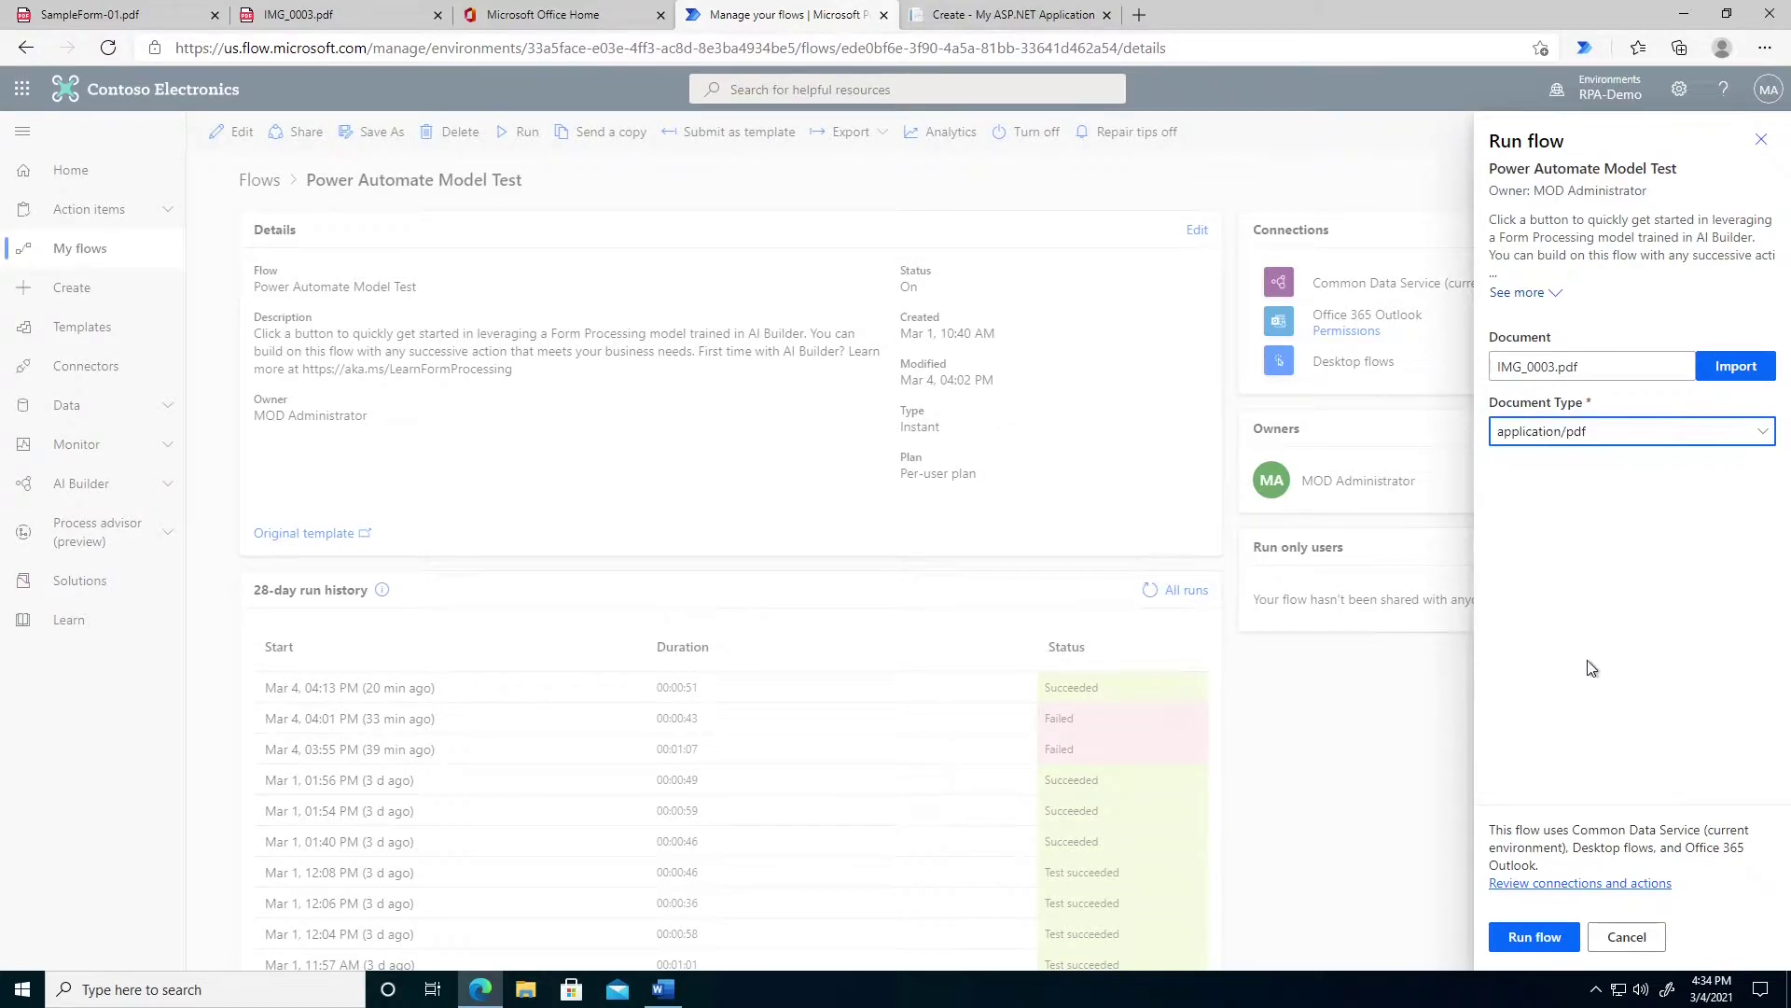
click(1535, 937)
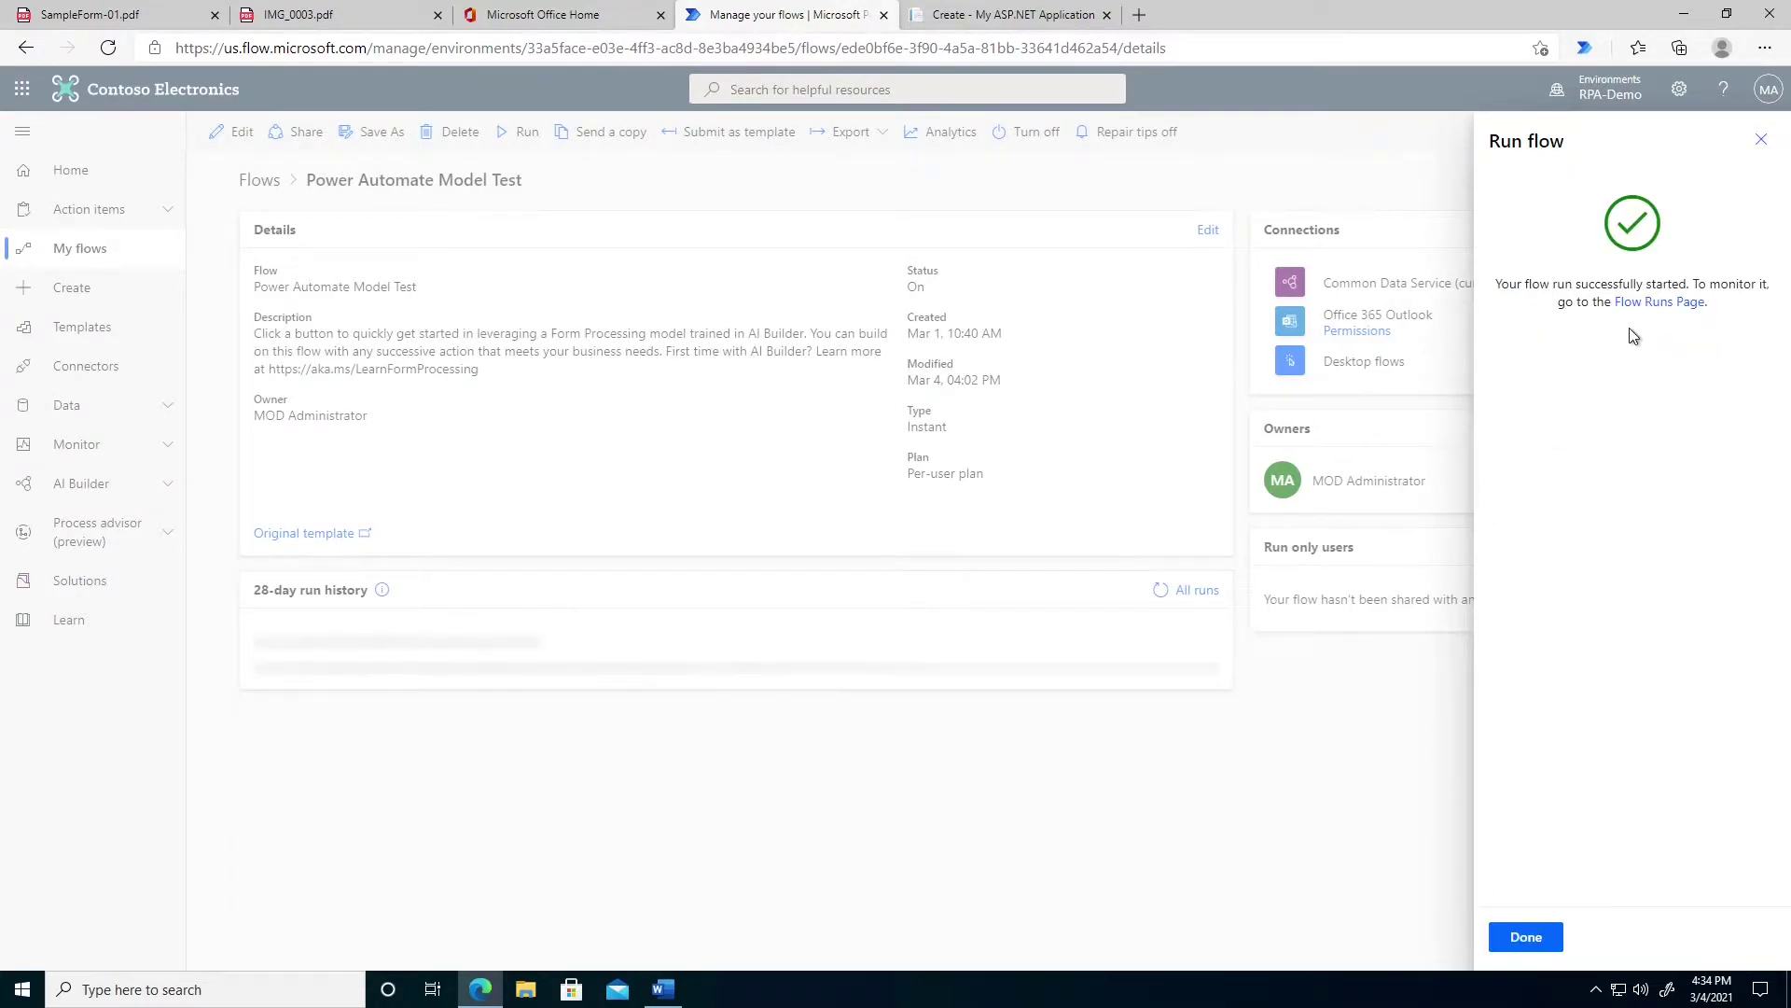
click(1647, 302)
click(402, 282)
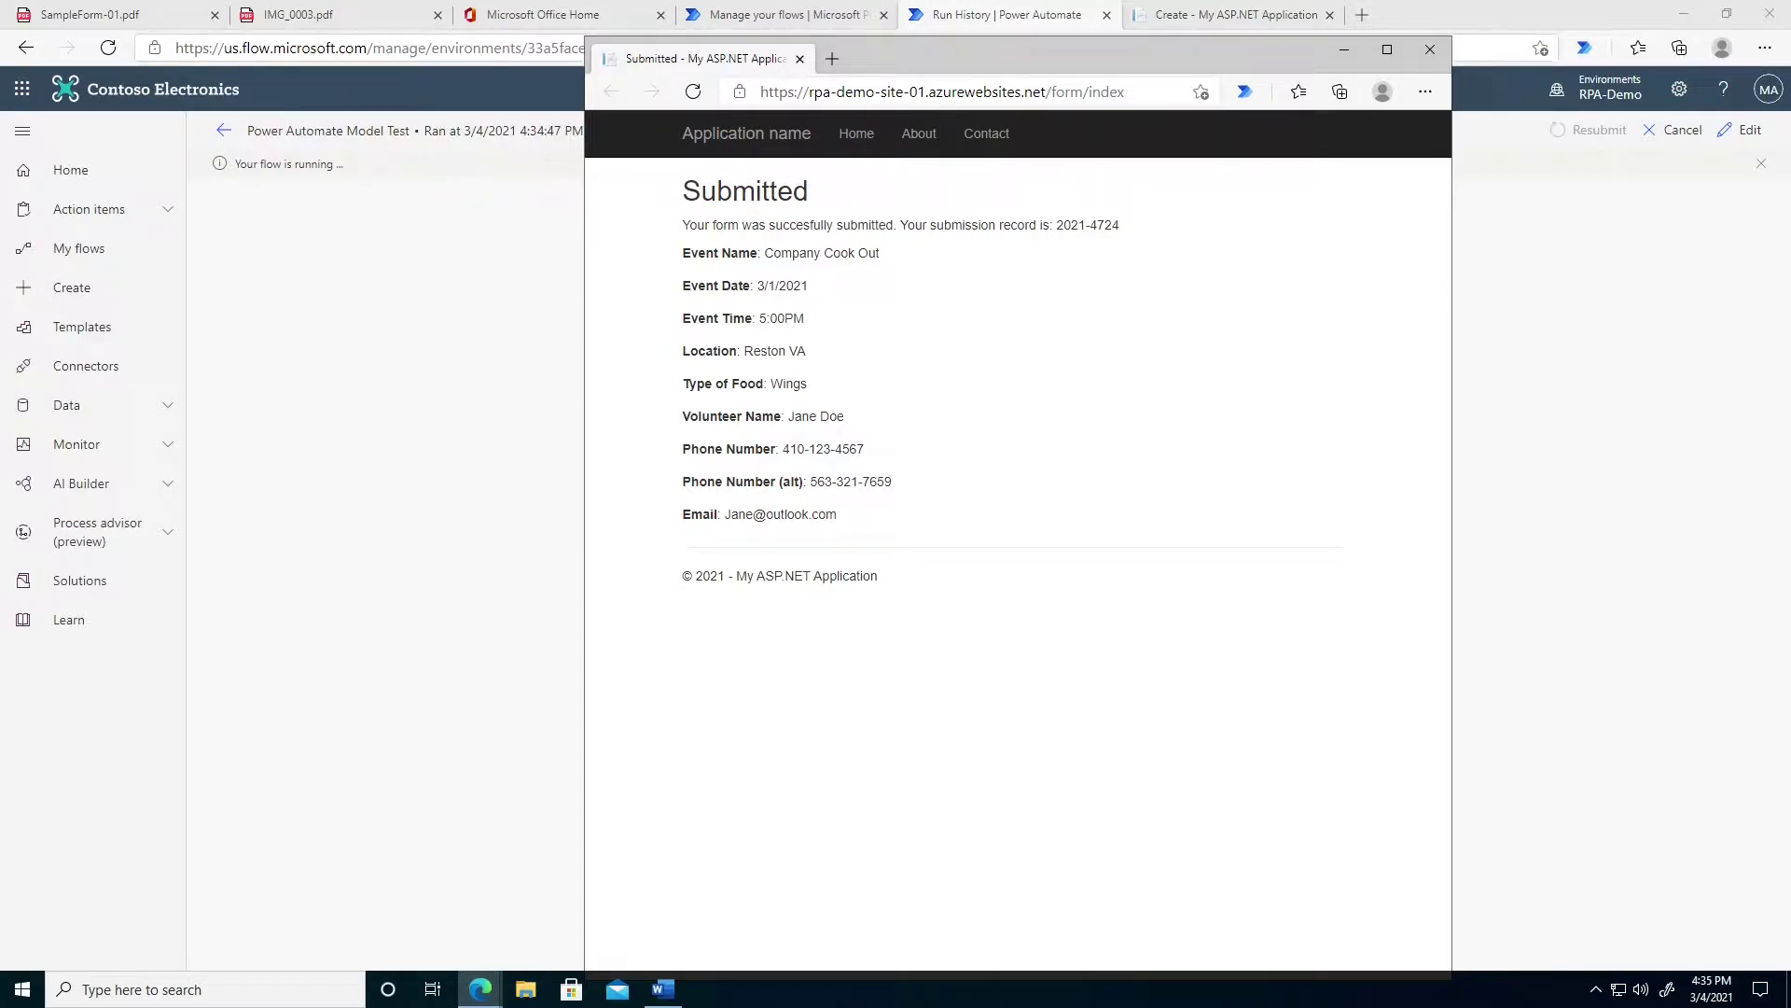
- Place IMG_0003.pdf in its own window beside the submitted web form to compare their contents
click(362, 17)
drag(362, 17, 3, 288)
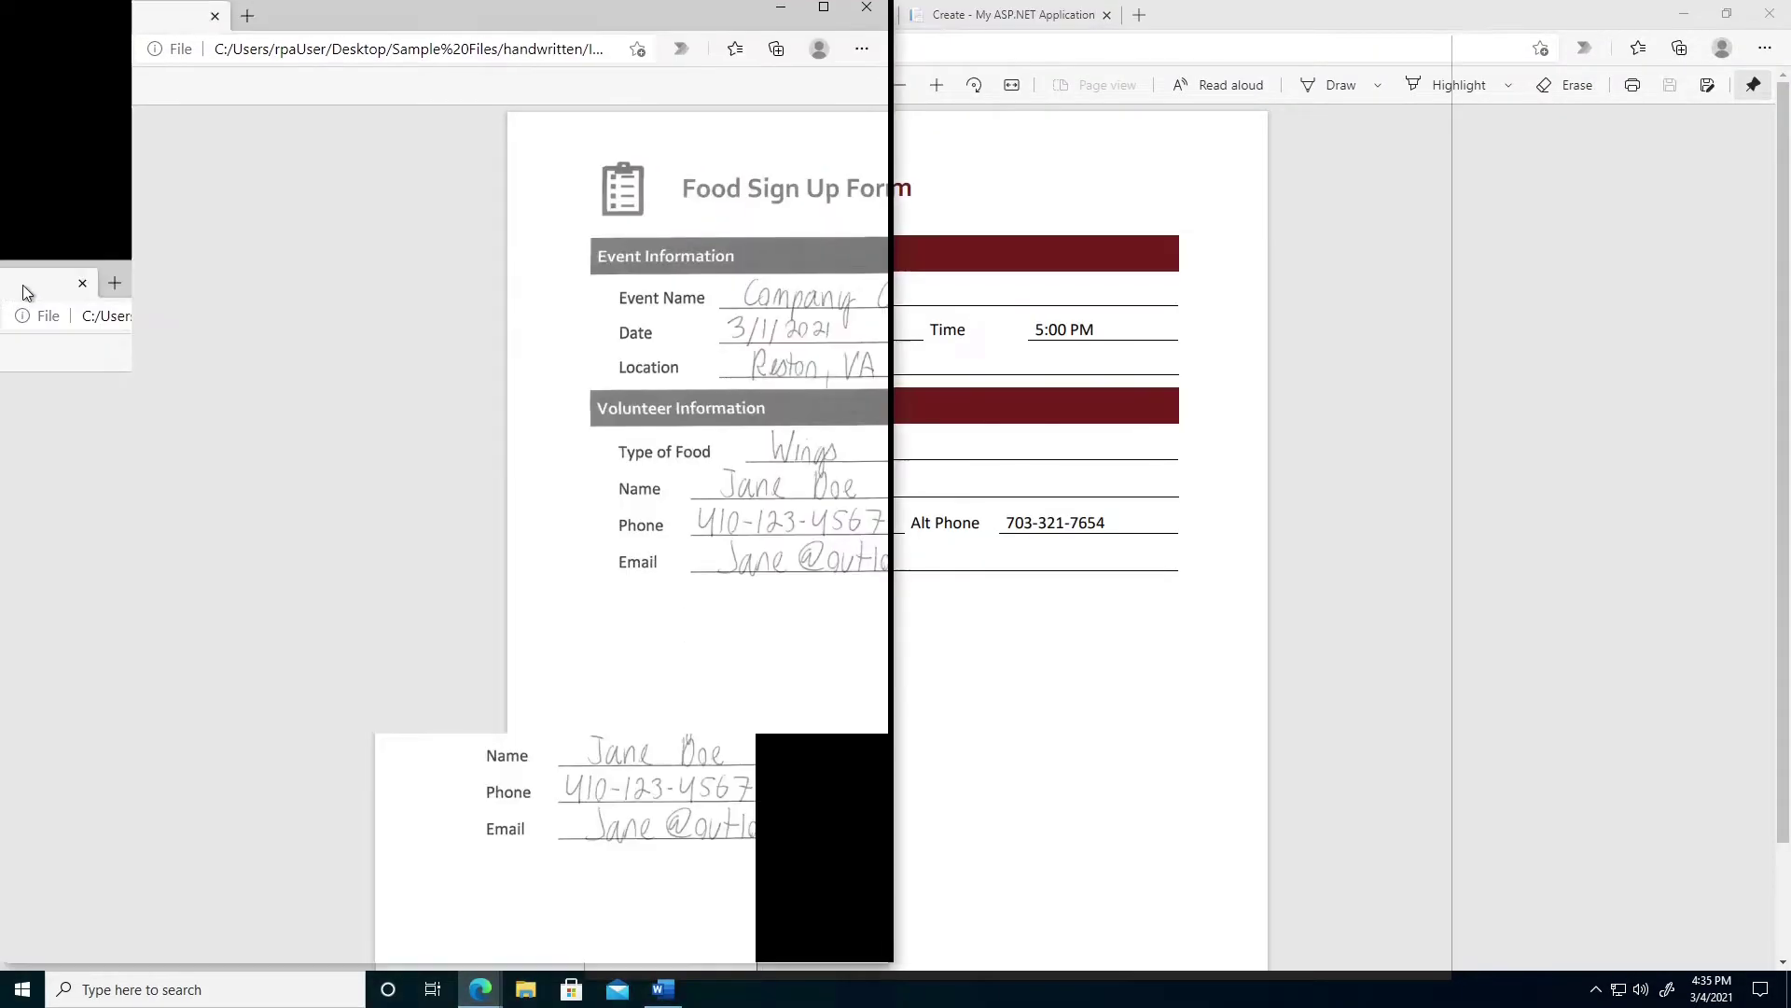
click(998, 780)
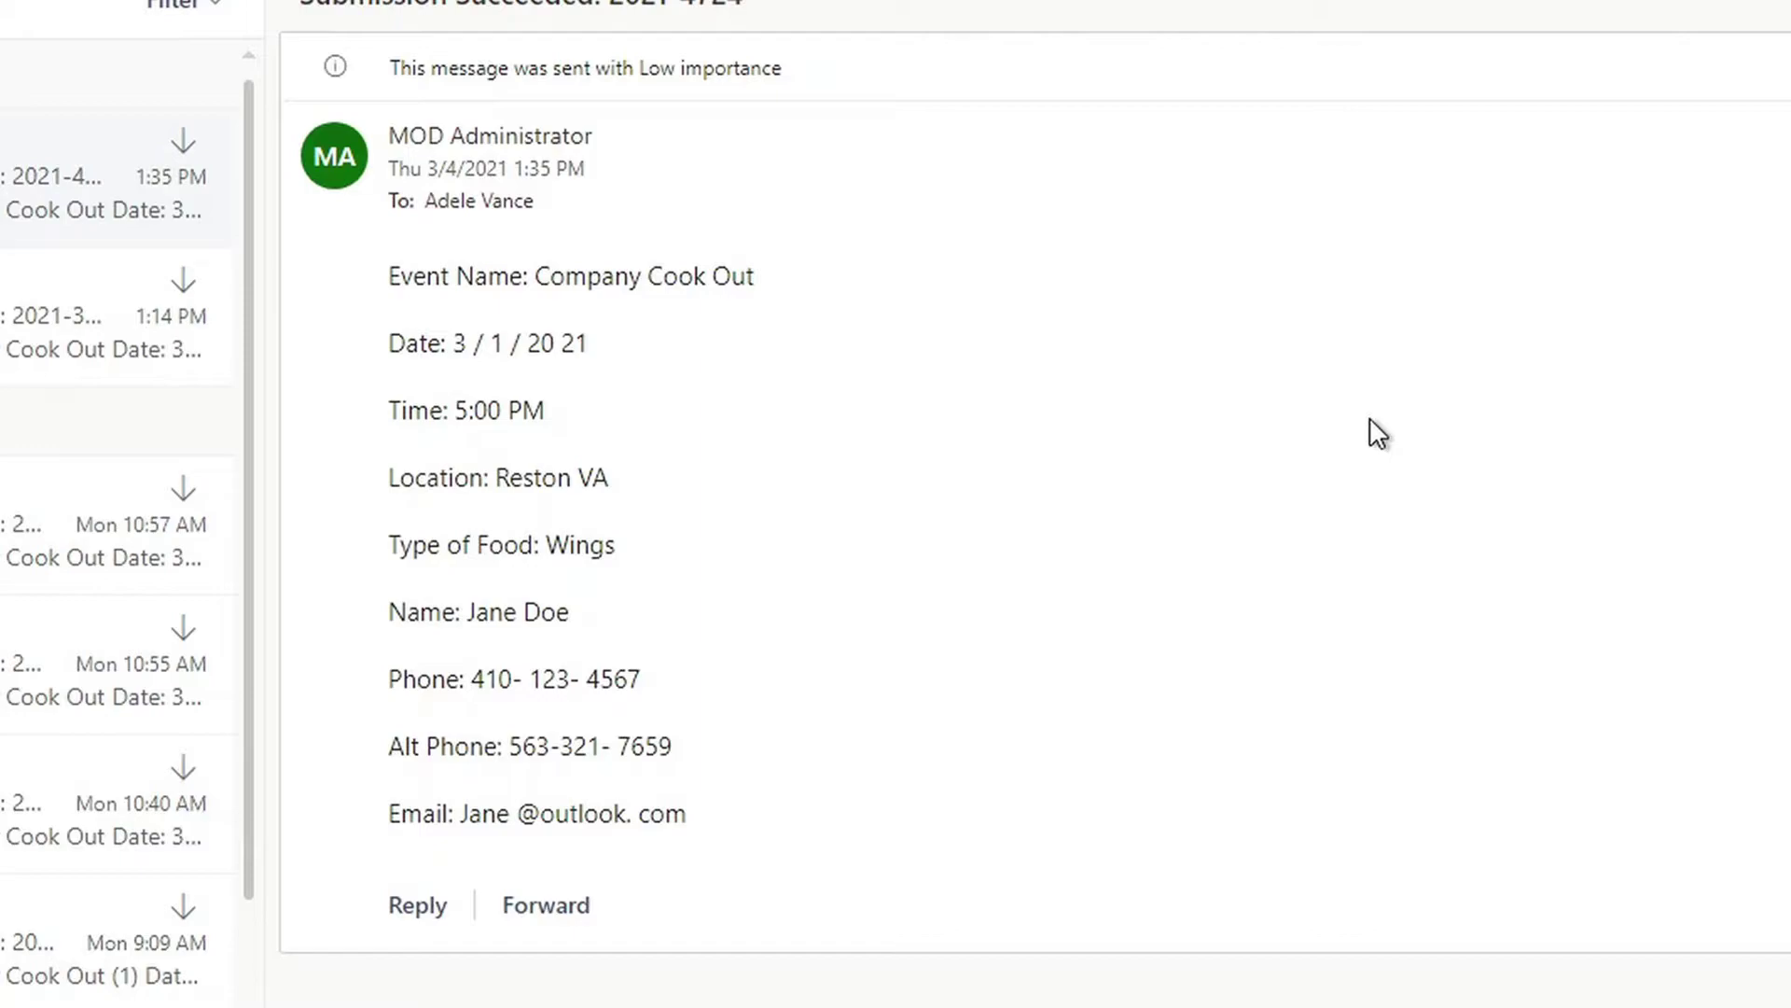
- Examine how the handwritten event date was extracted in the submission notification email
drag(452, 343, 629, 341)
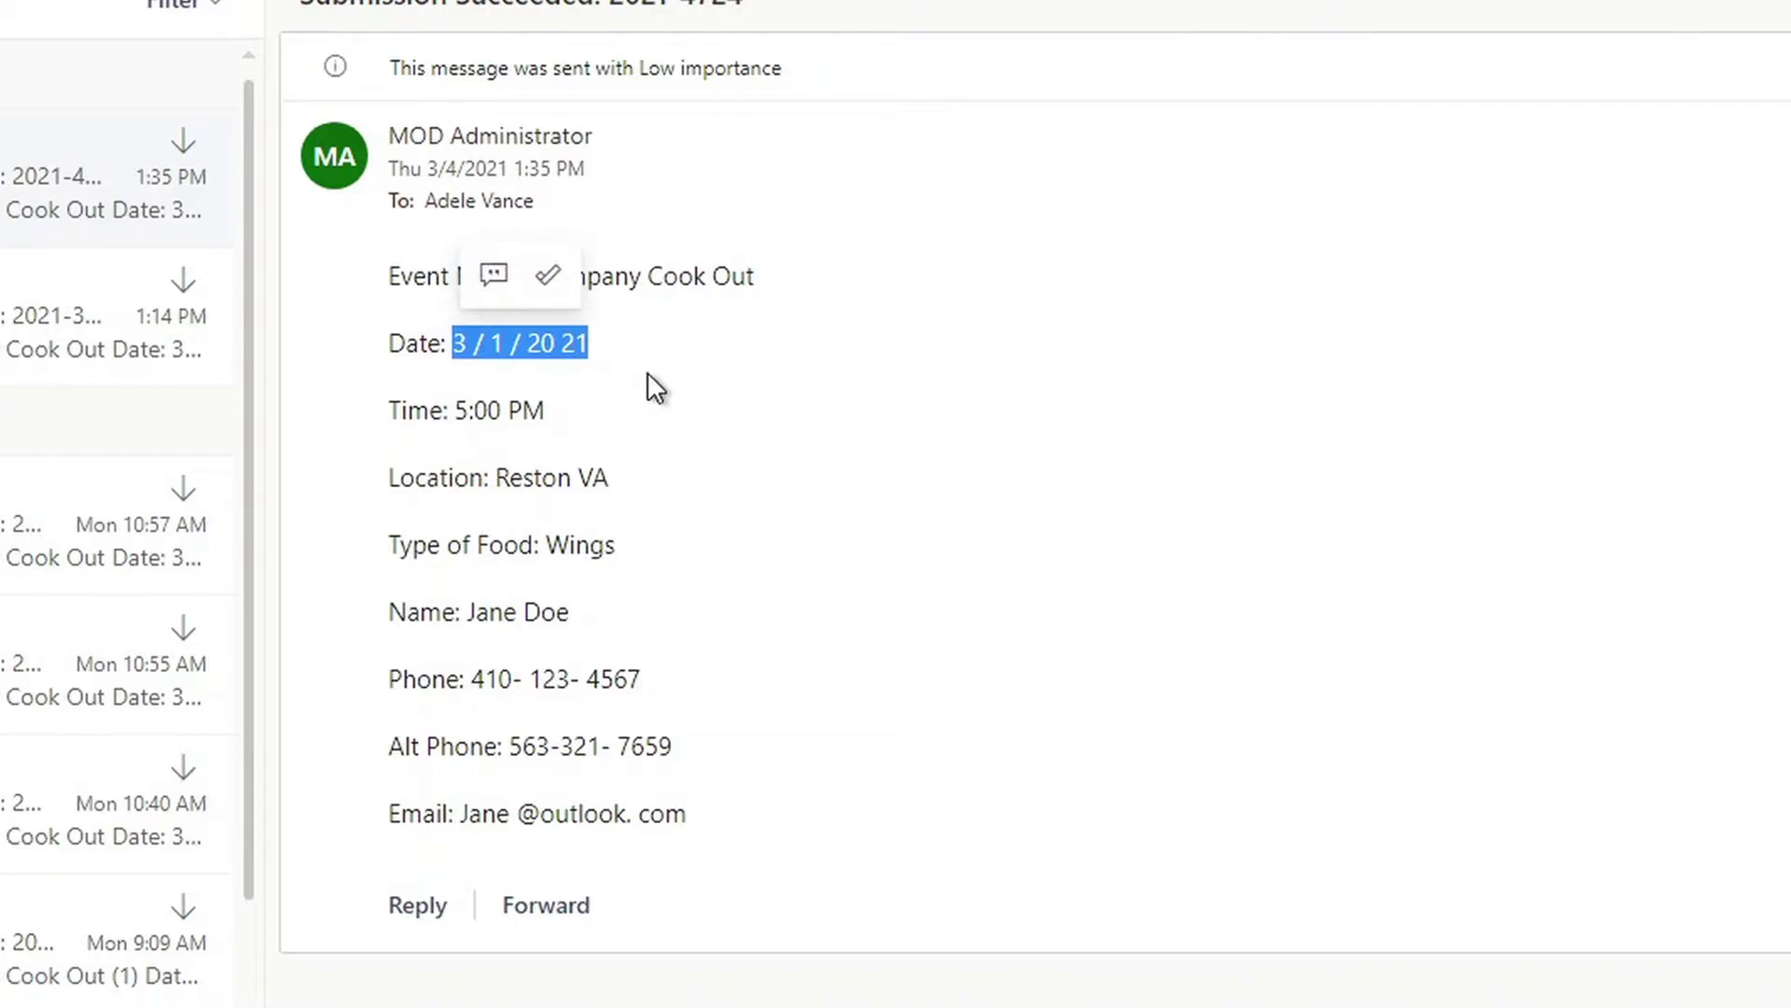
click(540, 380)
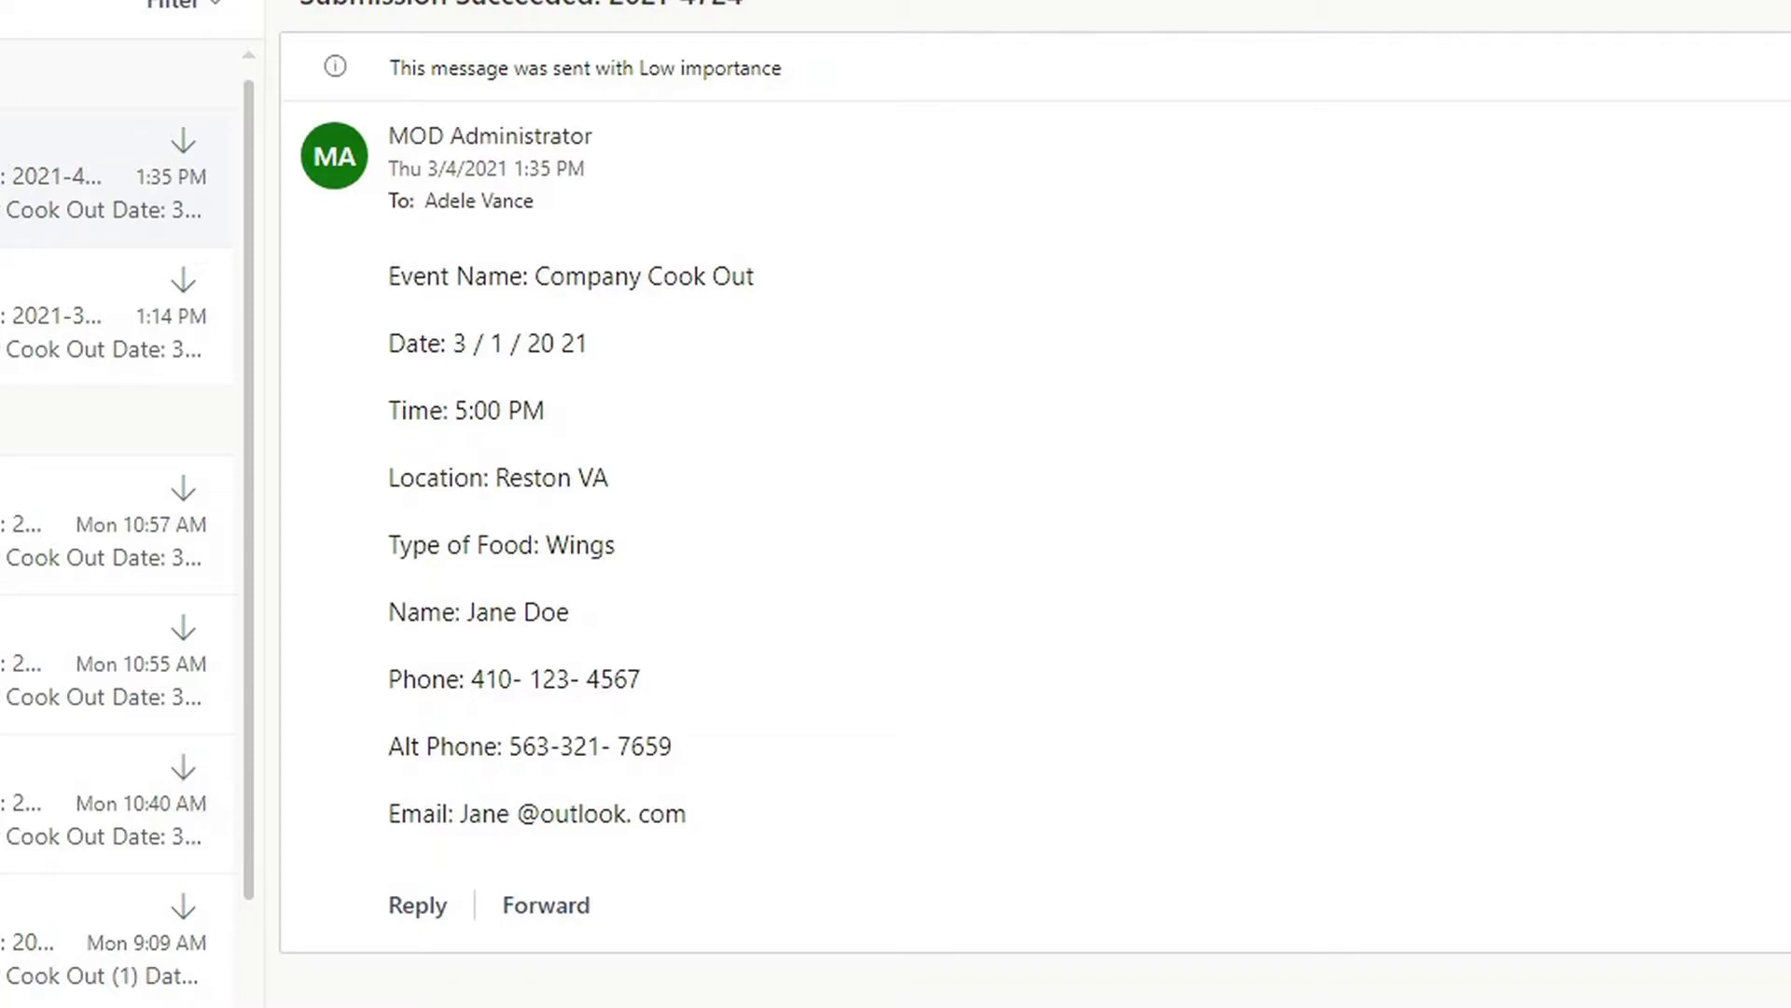
drag(450, 343, 560, 343)
click(677, 366)
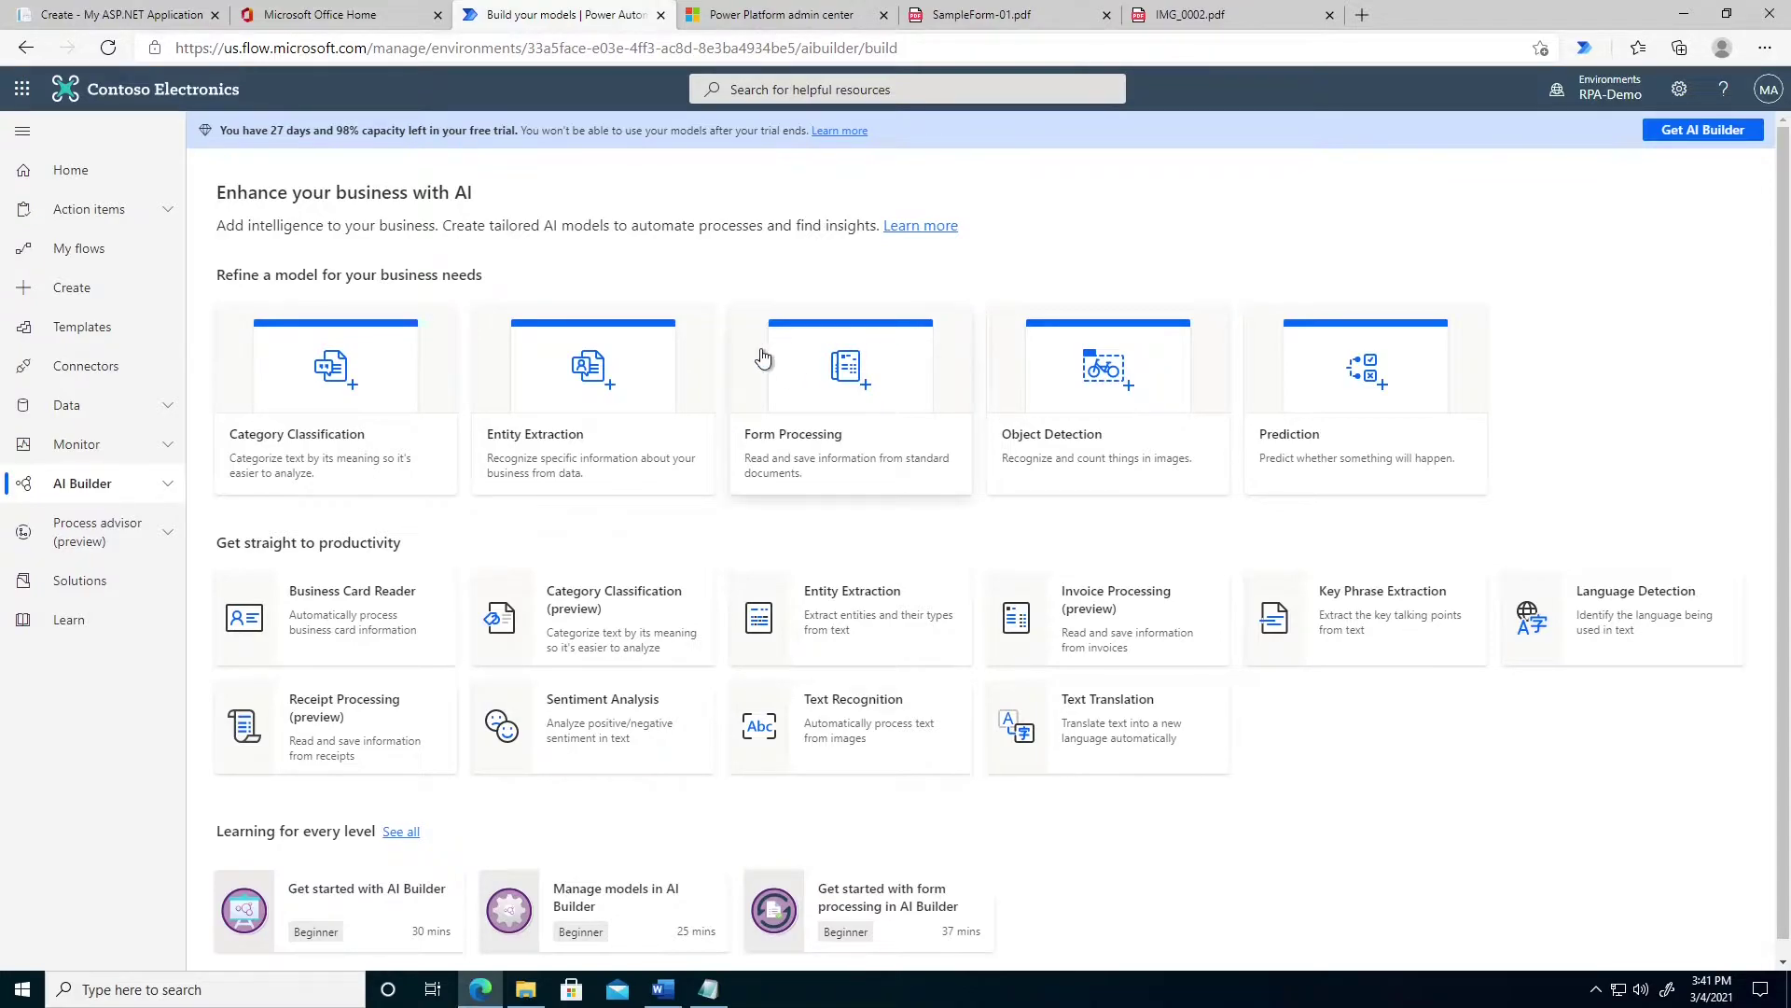
- Create a Form Processing AI model named "Food Sign Up Model Test"
click(821, 414)
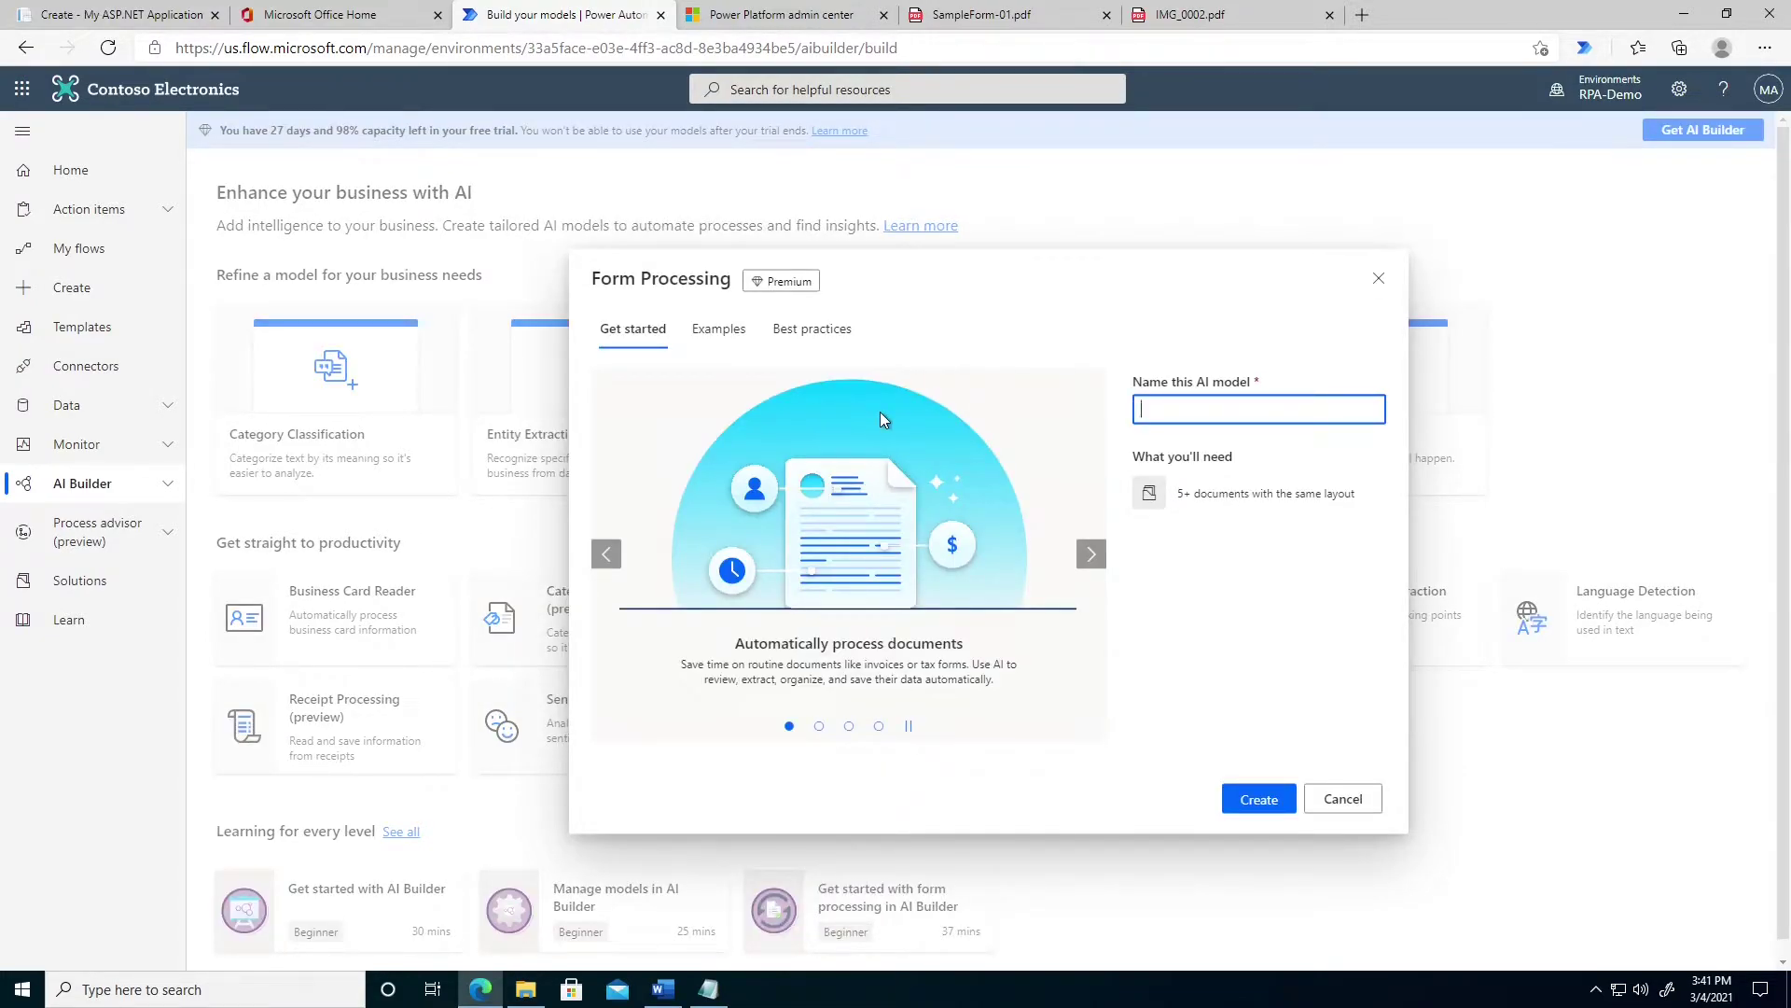
text(Food Sign Up Model Test)
click(1259, 798)
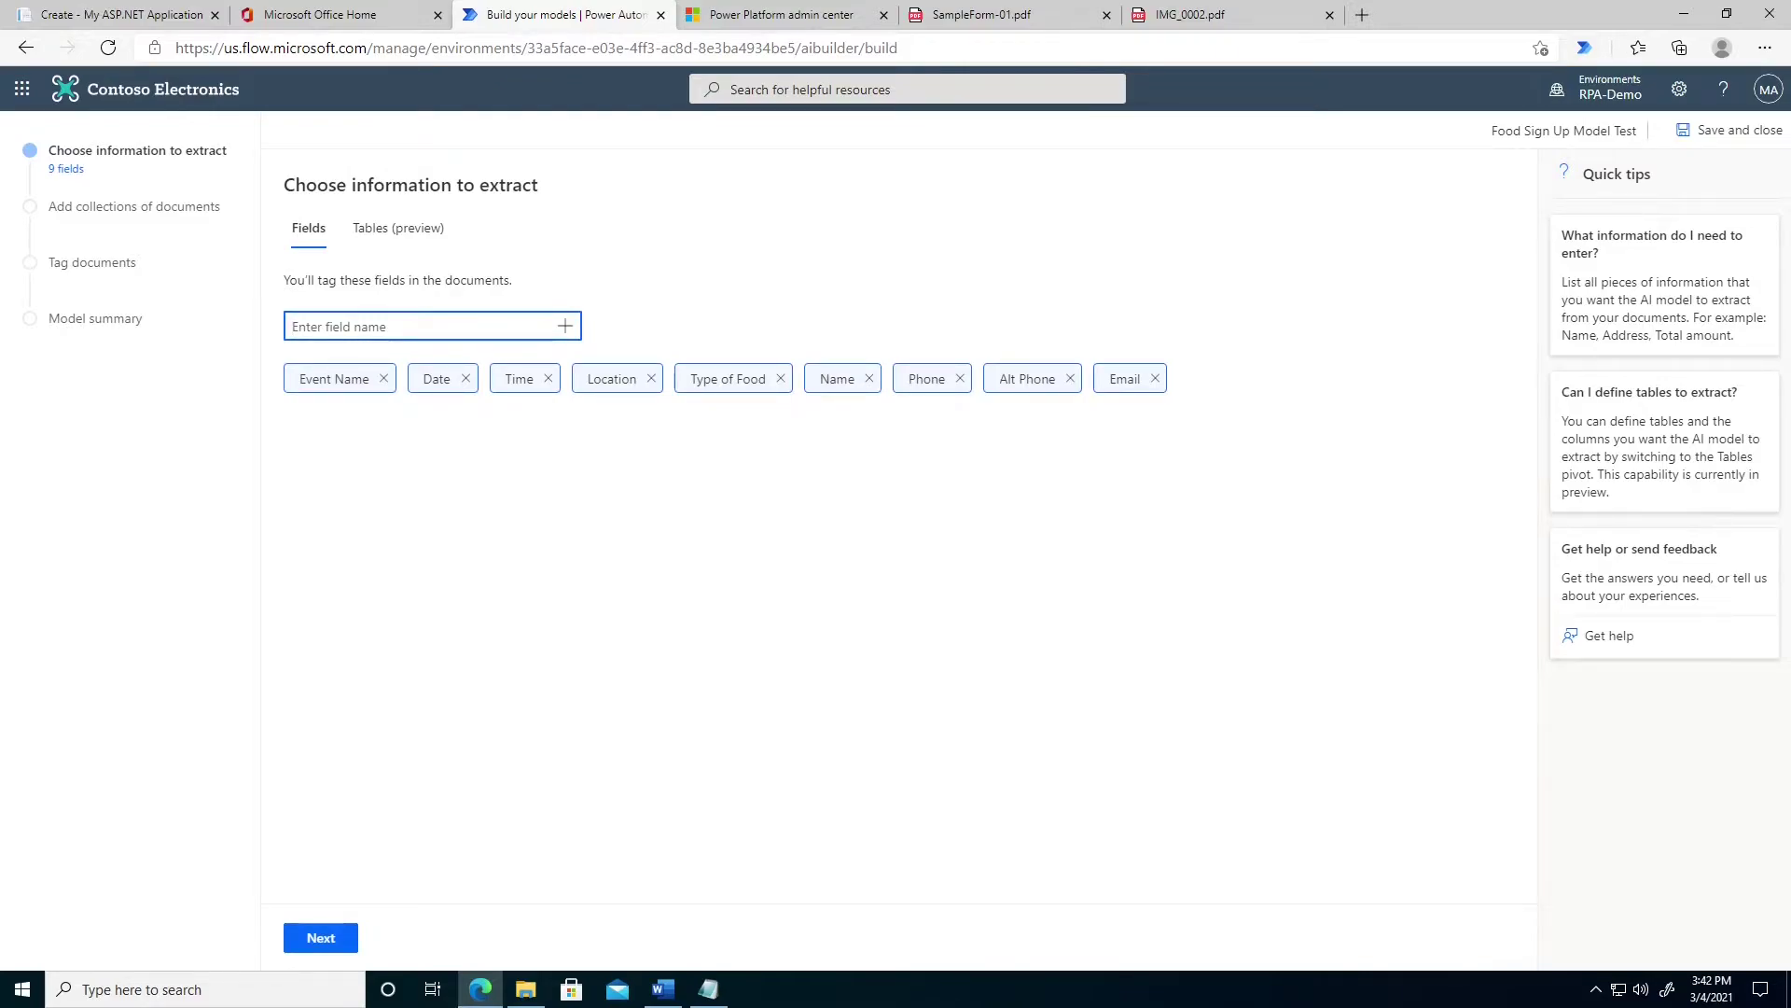
- Accept the fields to extract and create a document collection containing SampleForm-01 to SampleForm-05 from the digital folder
click(320, 936)
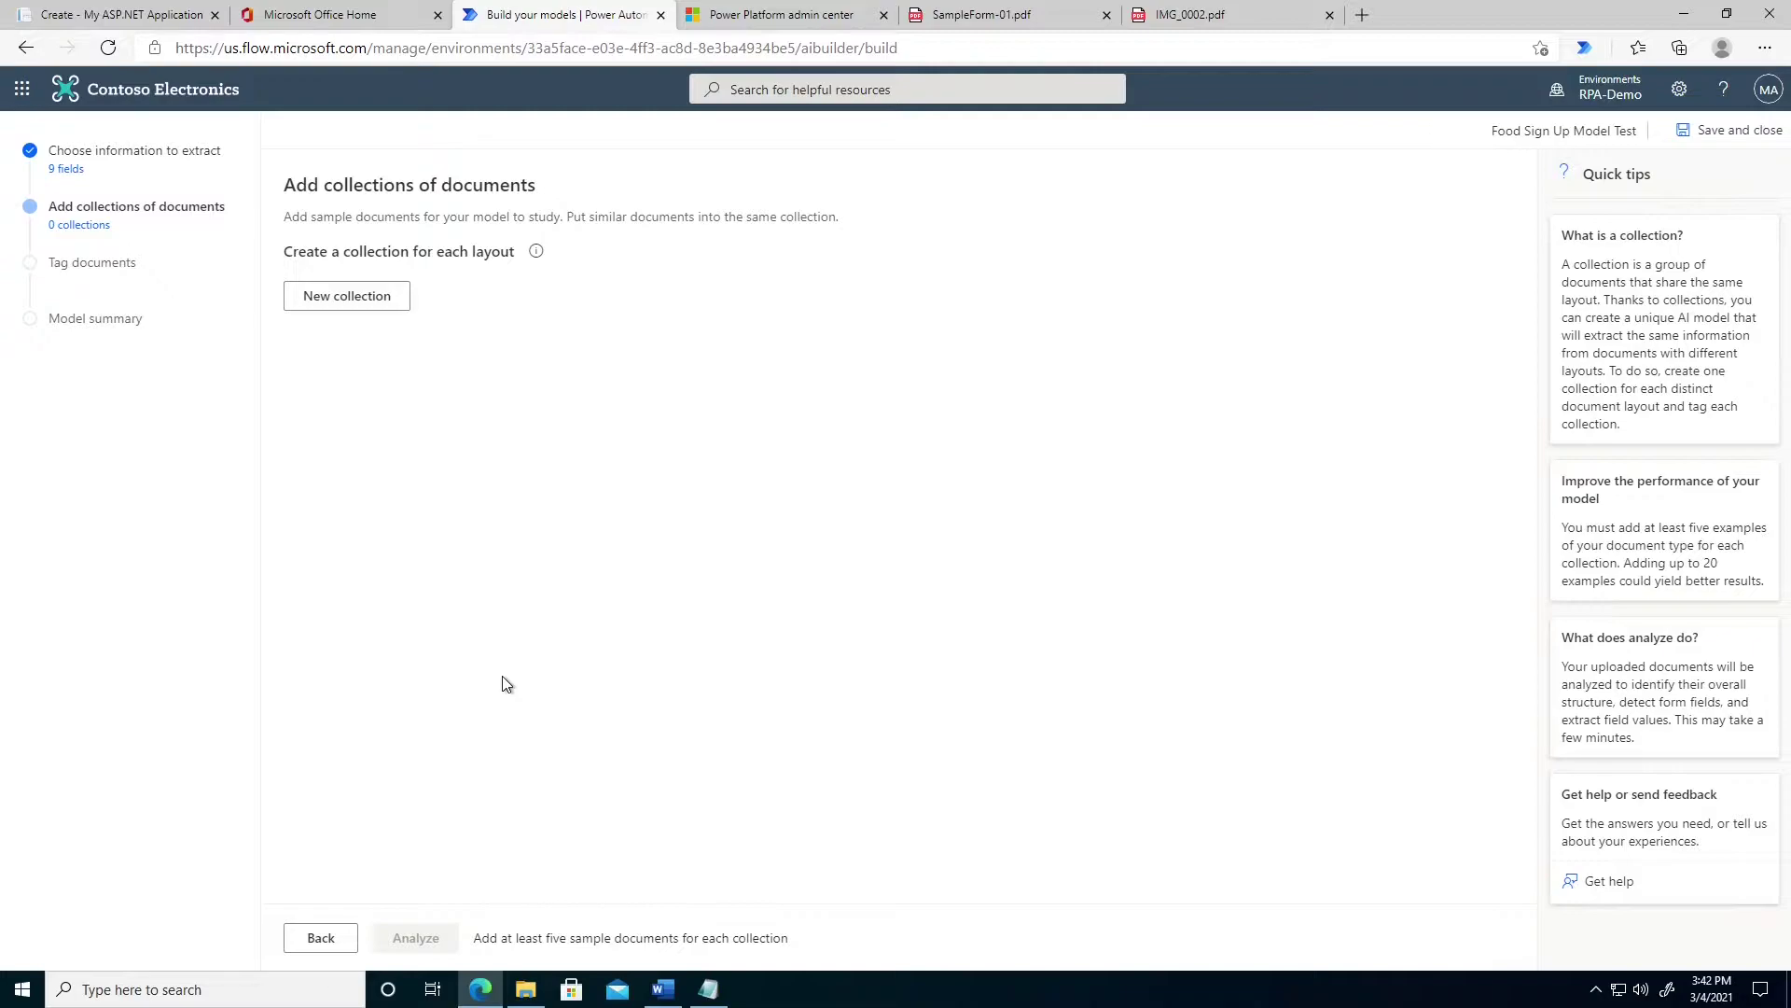
click(352, 301)
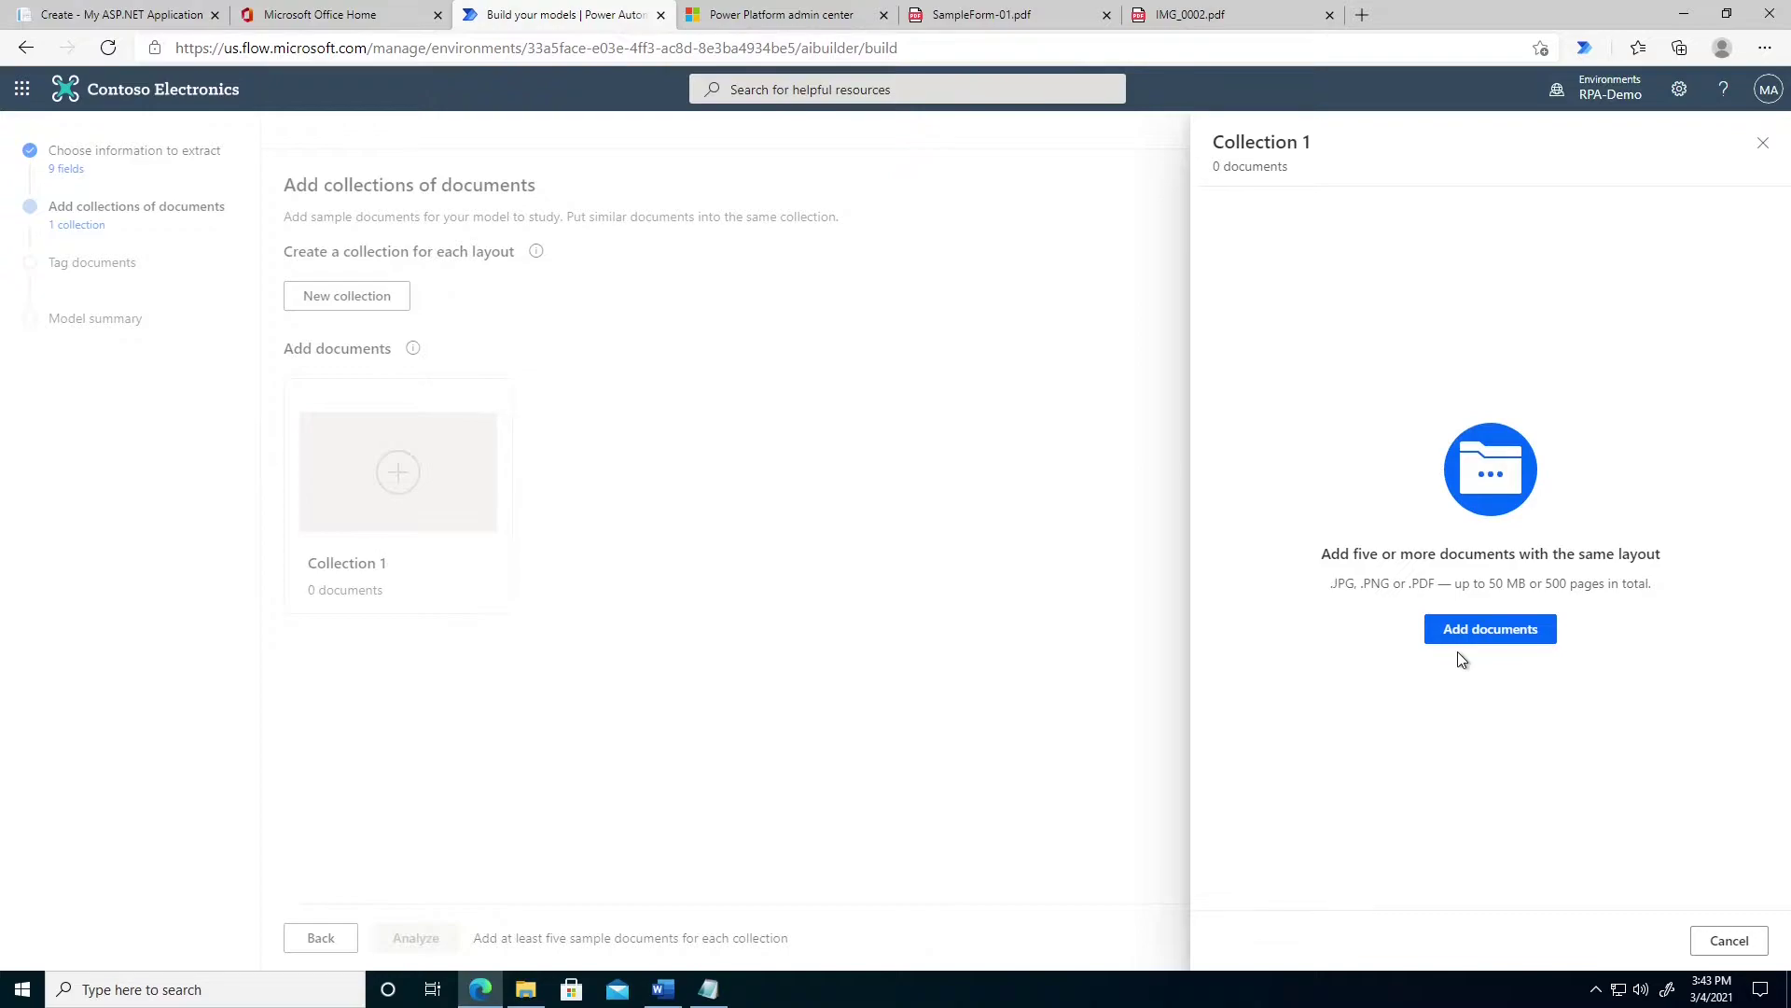
click(1461, 644)
key(ctrl+a)
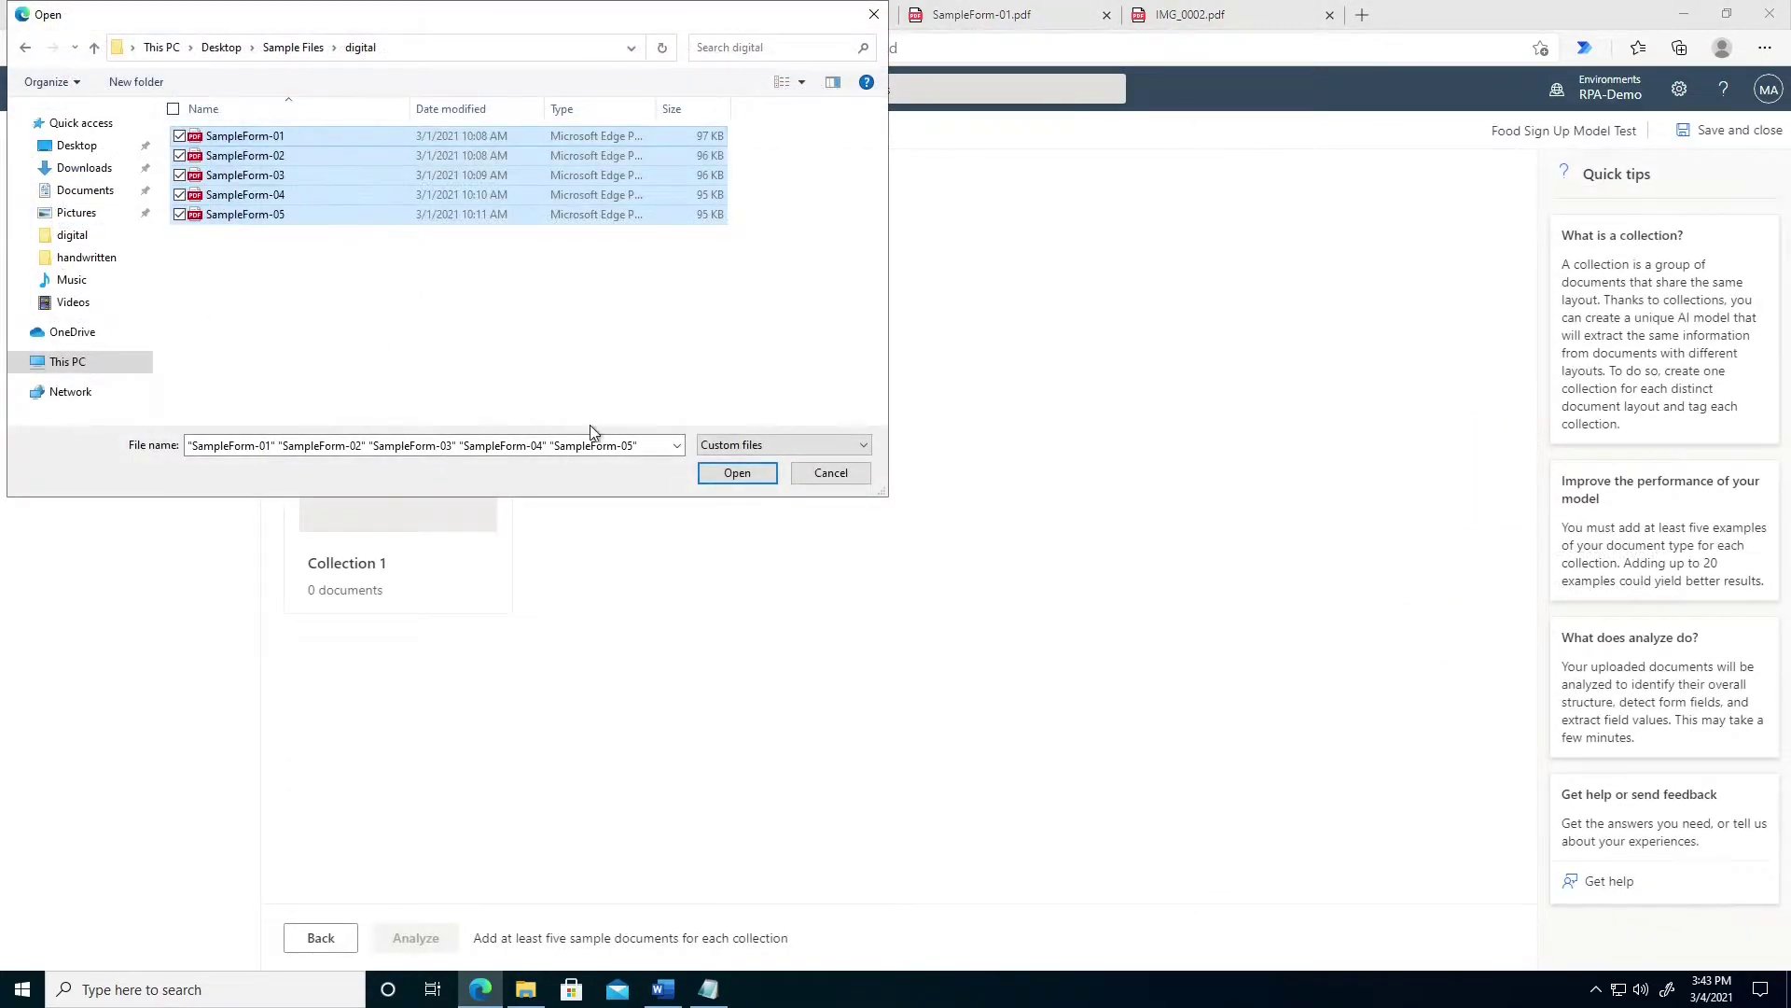
click(736, 474)
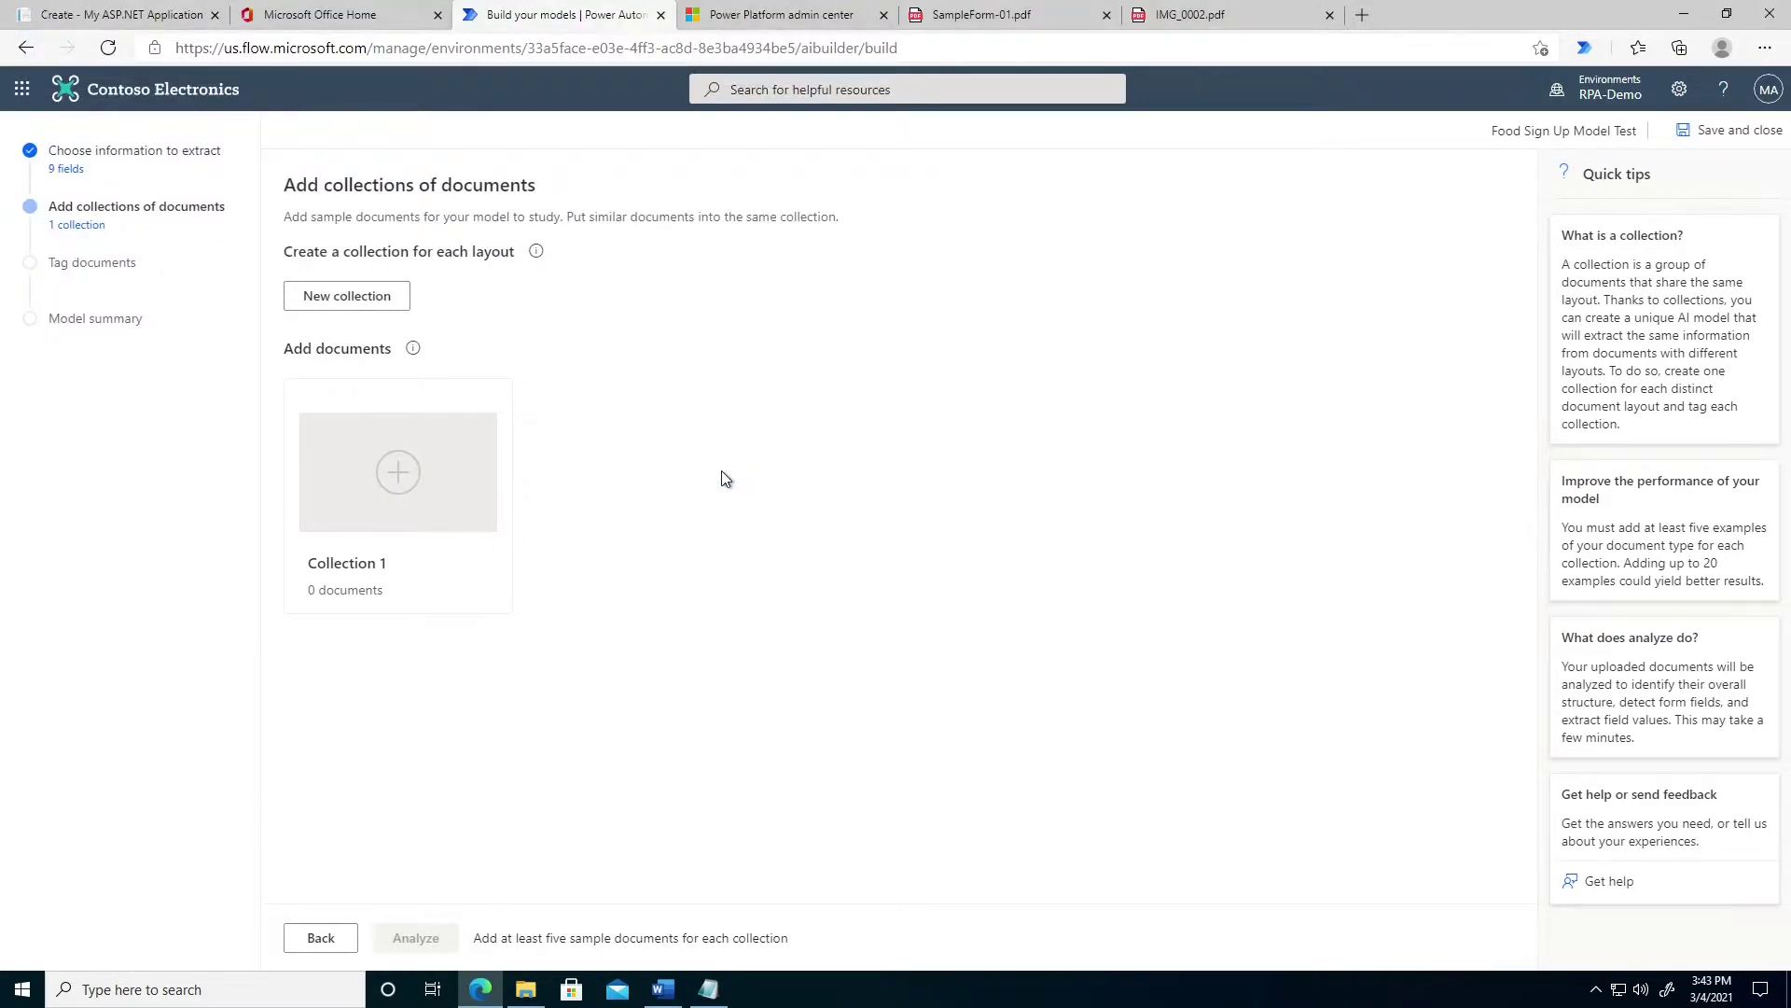
click(1067, 786)
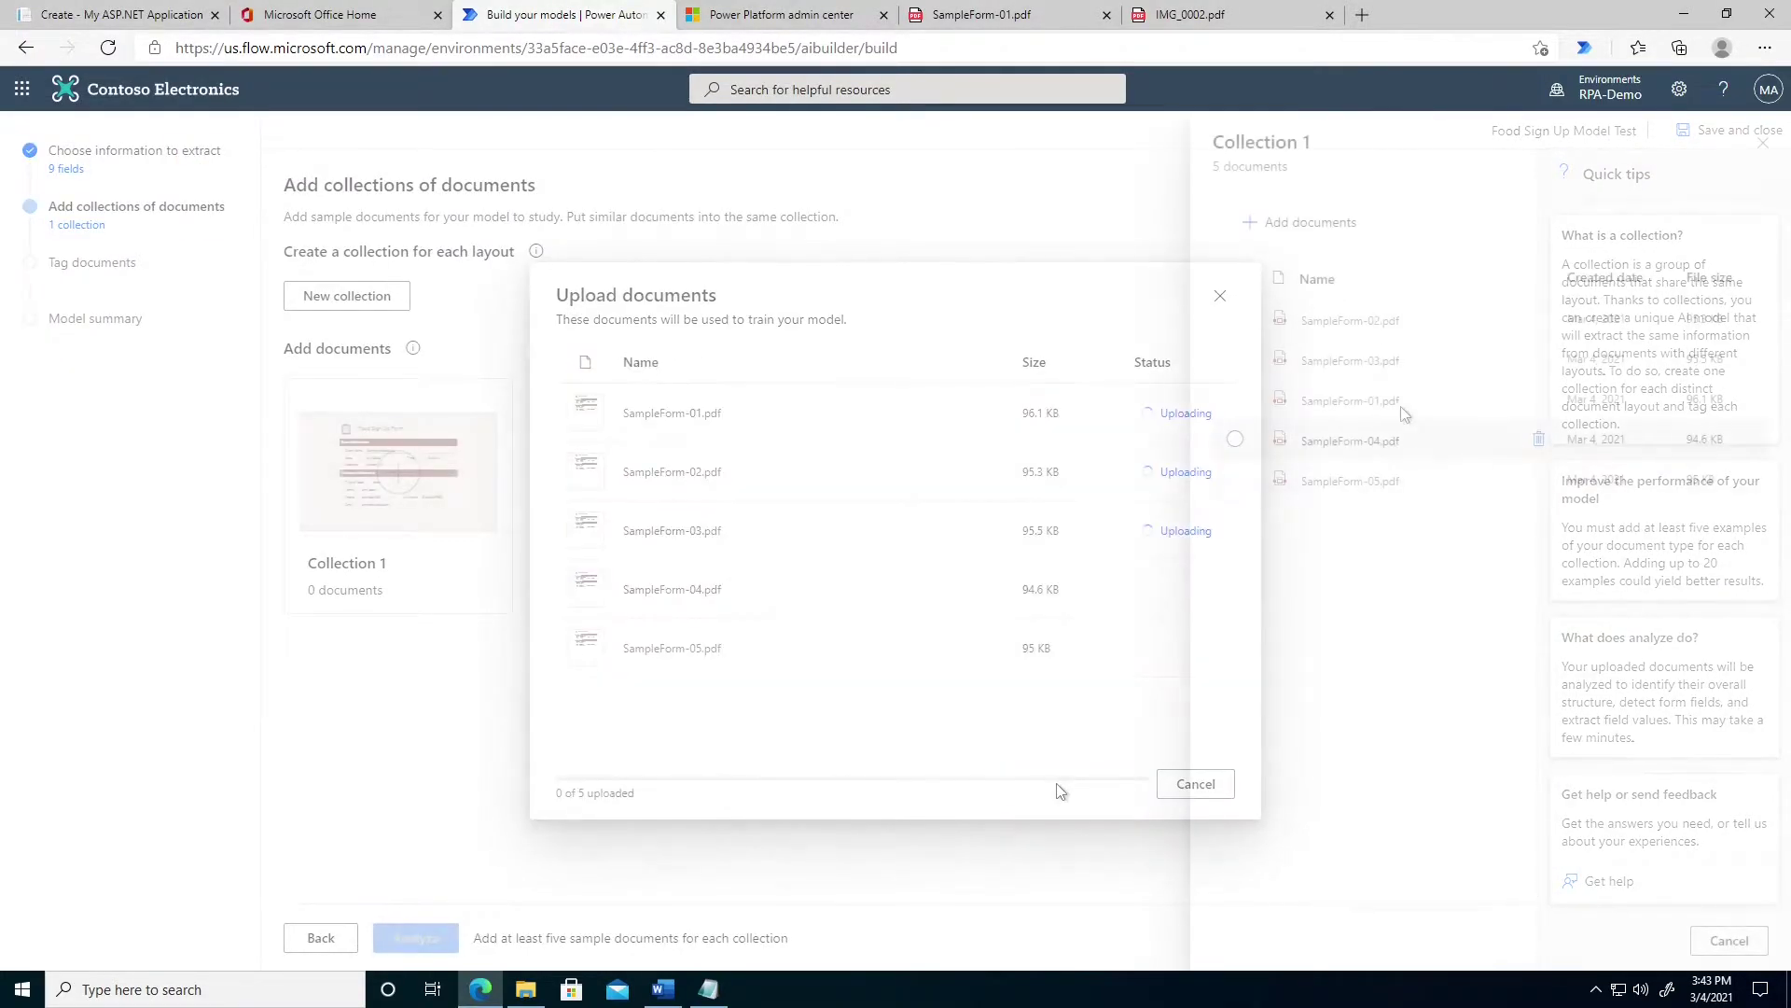
- Add the sample documents from the local handwritten folder to Collection 1 and analyze the collection
click(1287, 237)
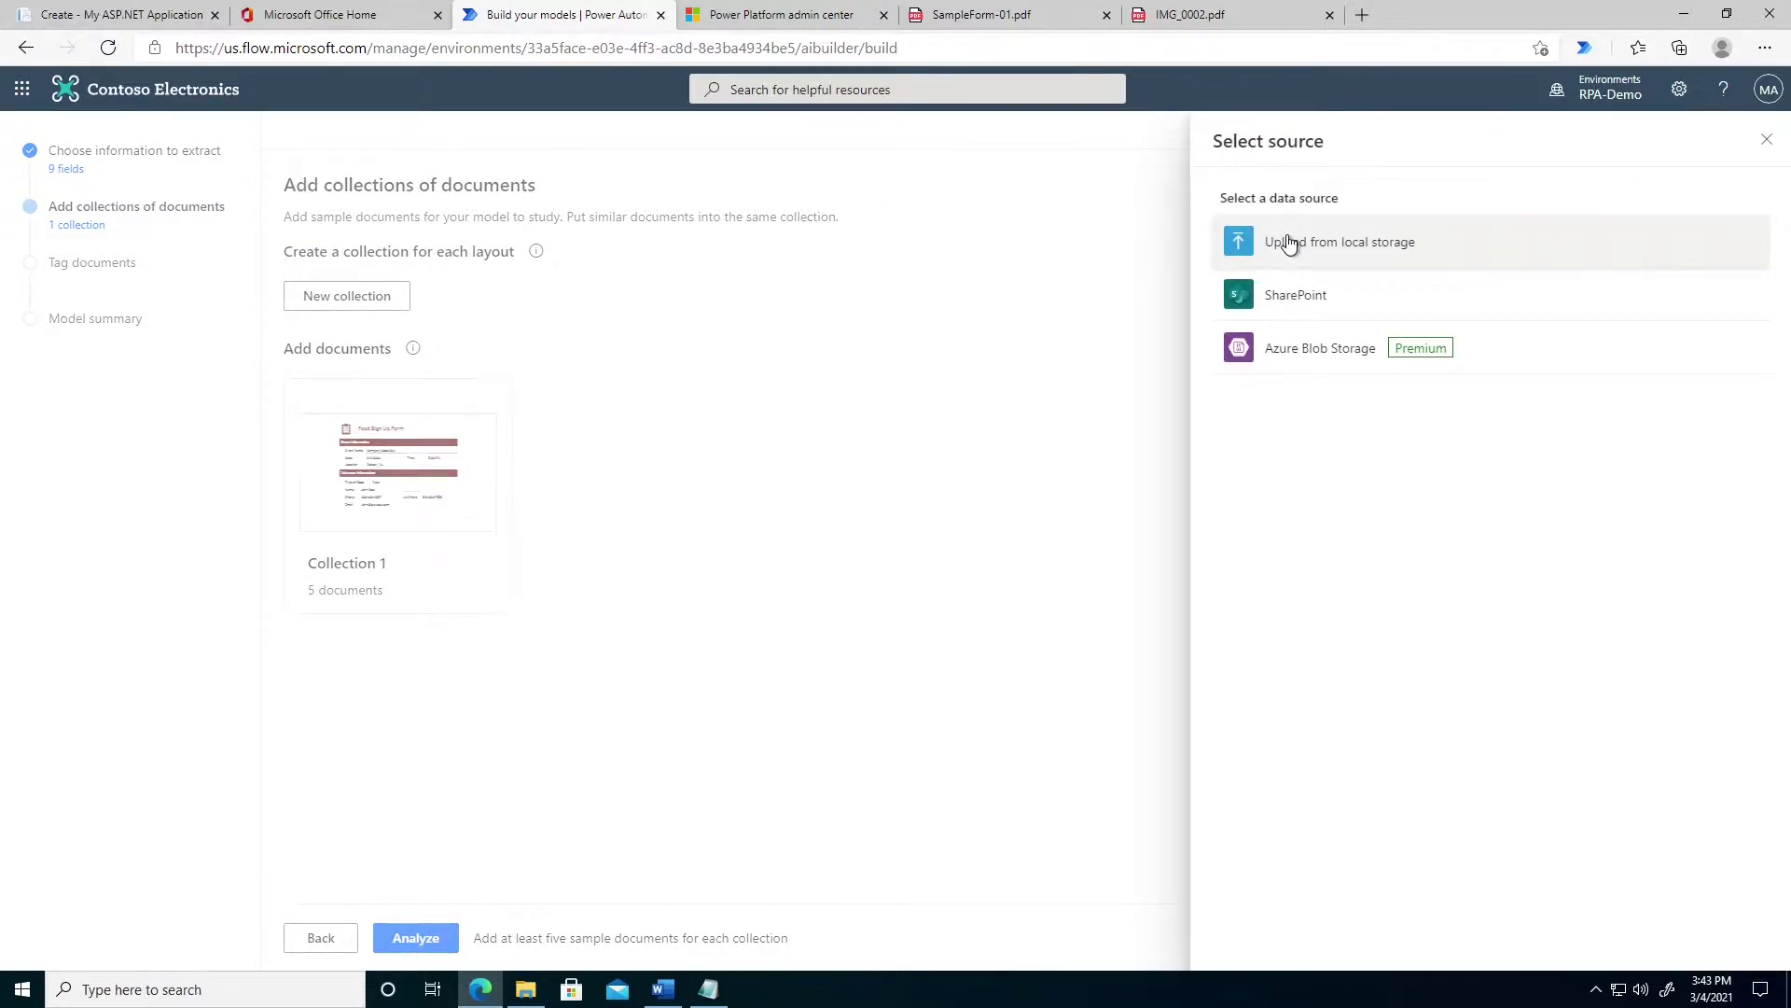
click(1286, 238)
click(293, 47)
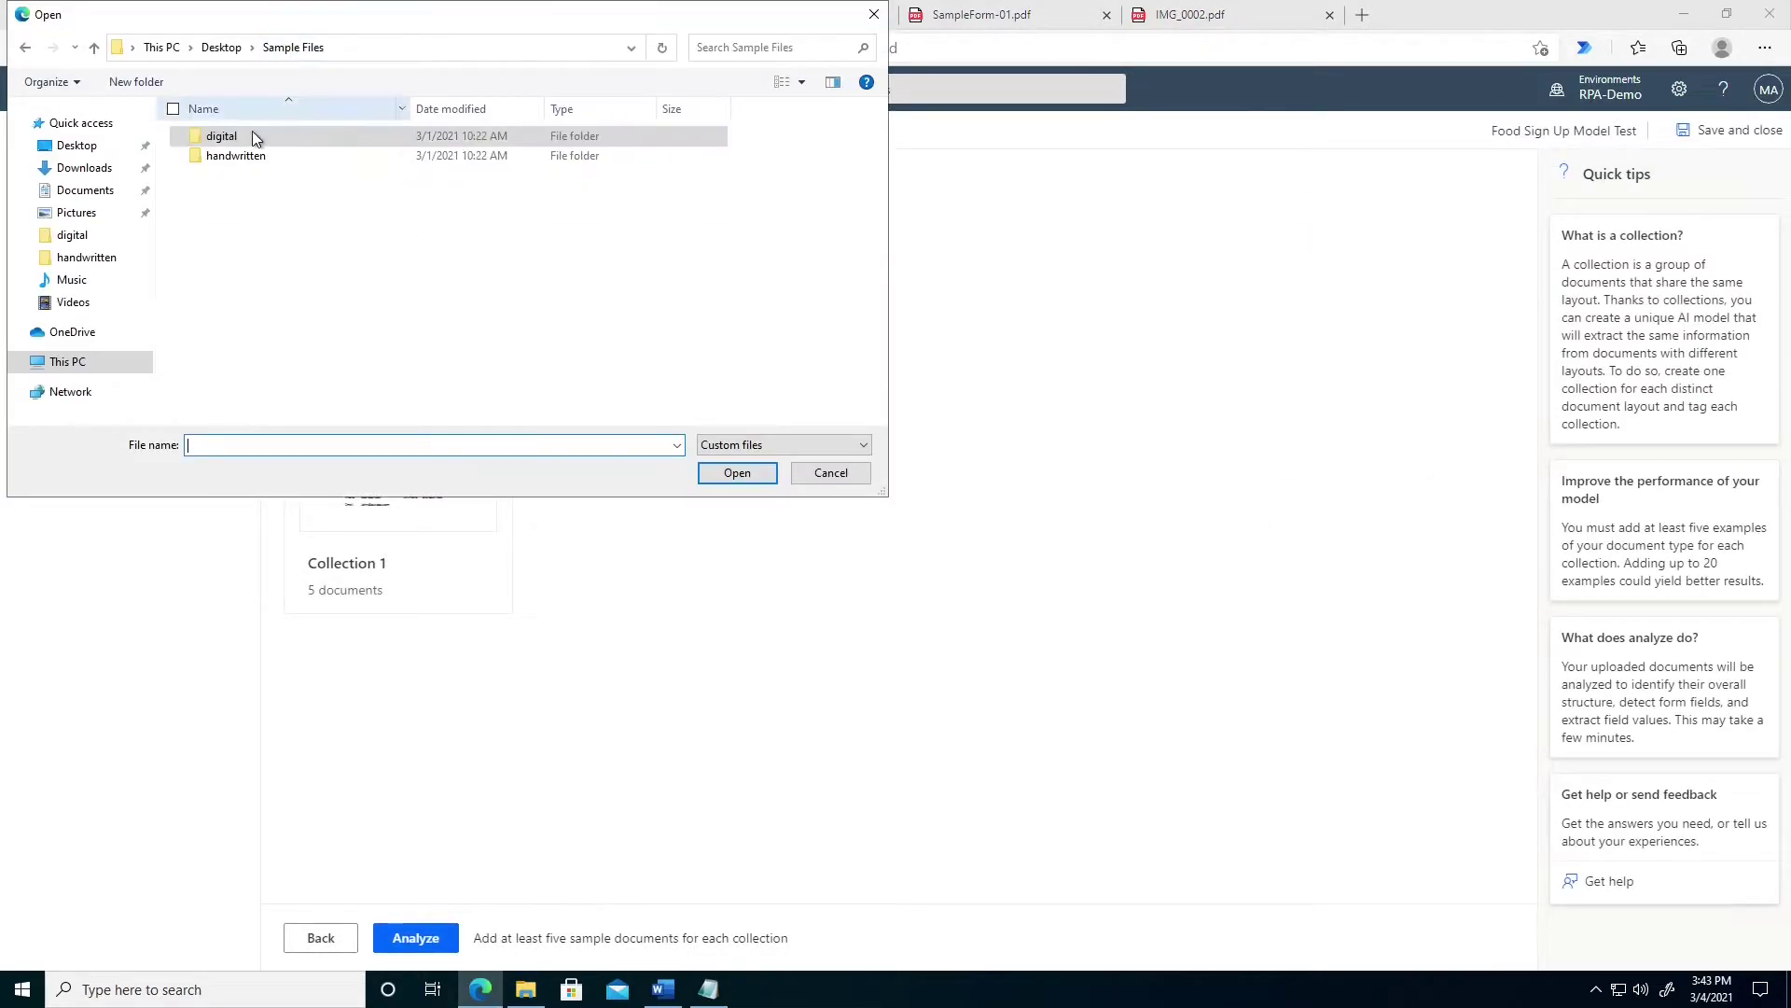
double_click(249, 157)
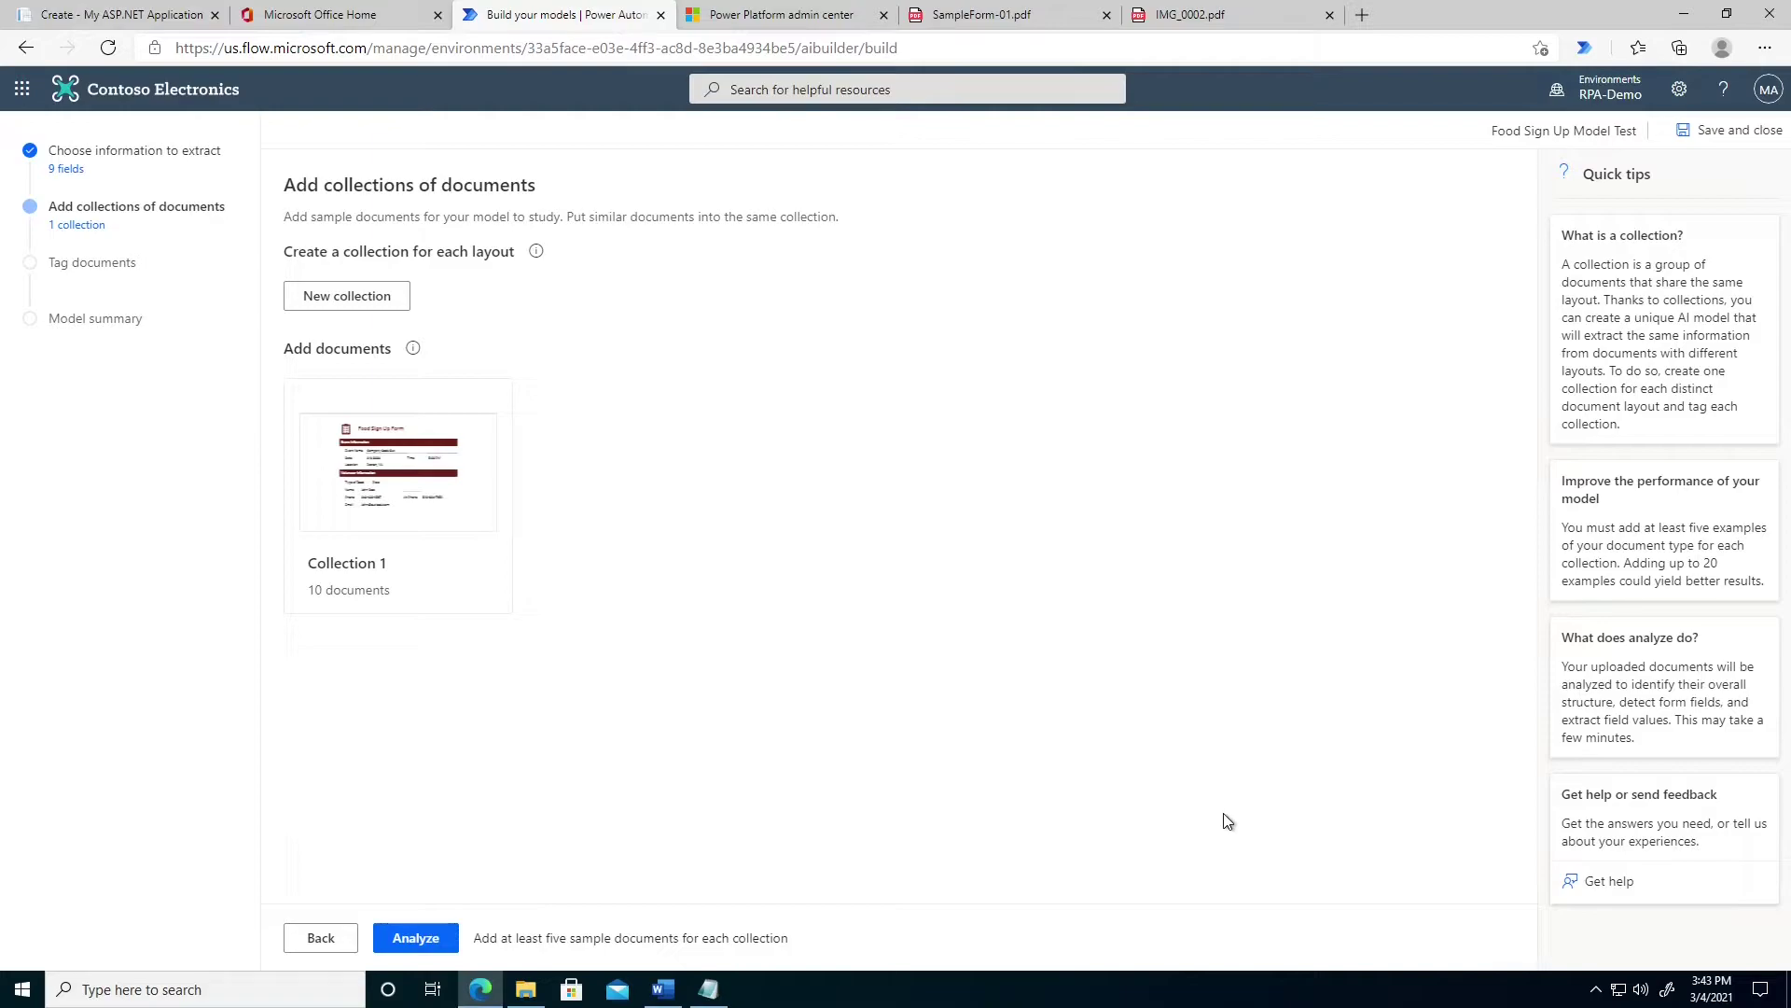
click(415, 924)
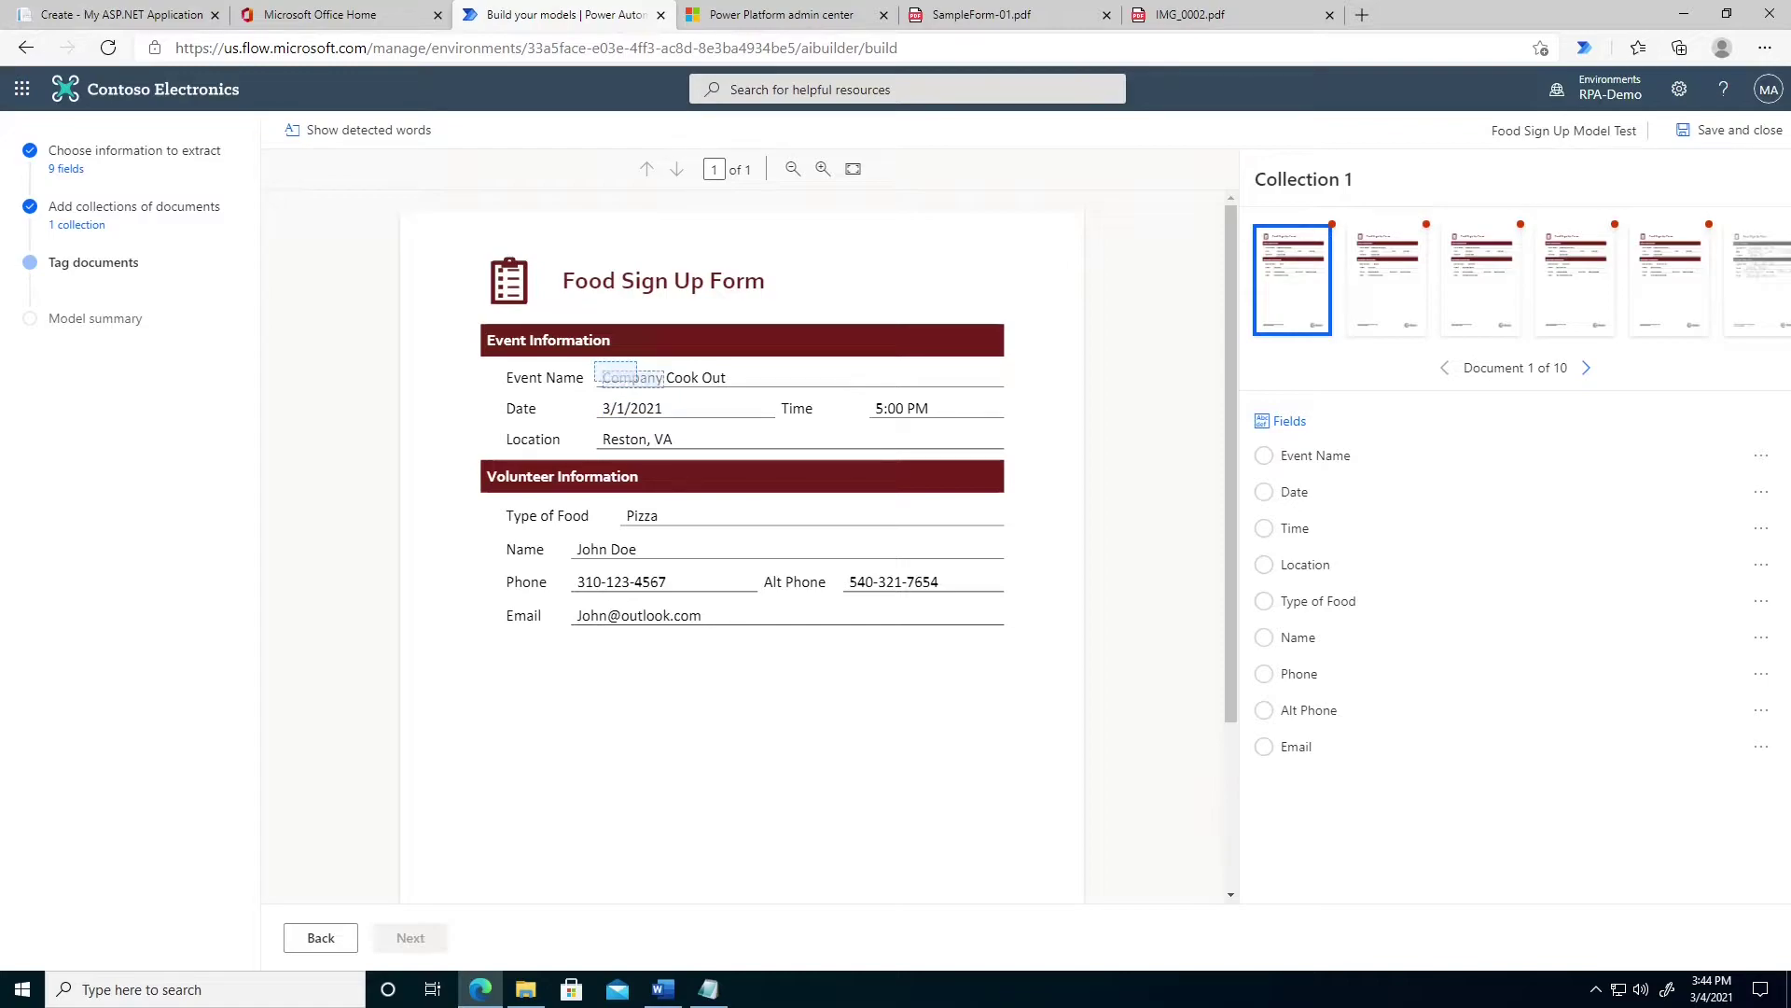
- Tag the Event Name, Date, Time and Location values on document 1 of Collection 1 with their matching fields
drag(595, 364, 746, 387)
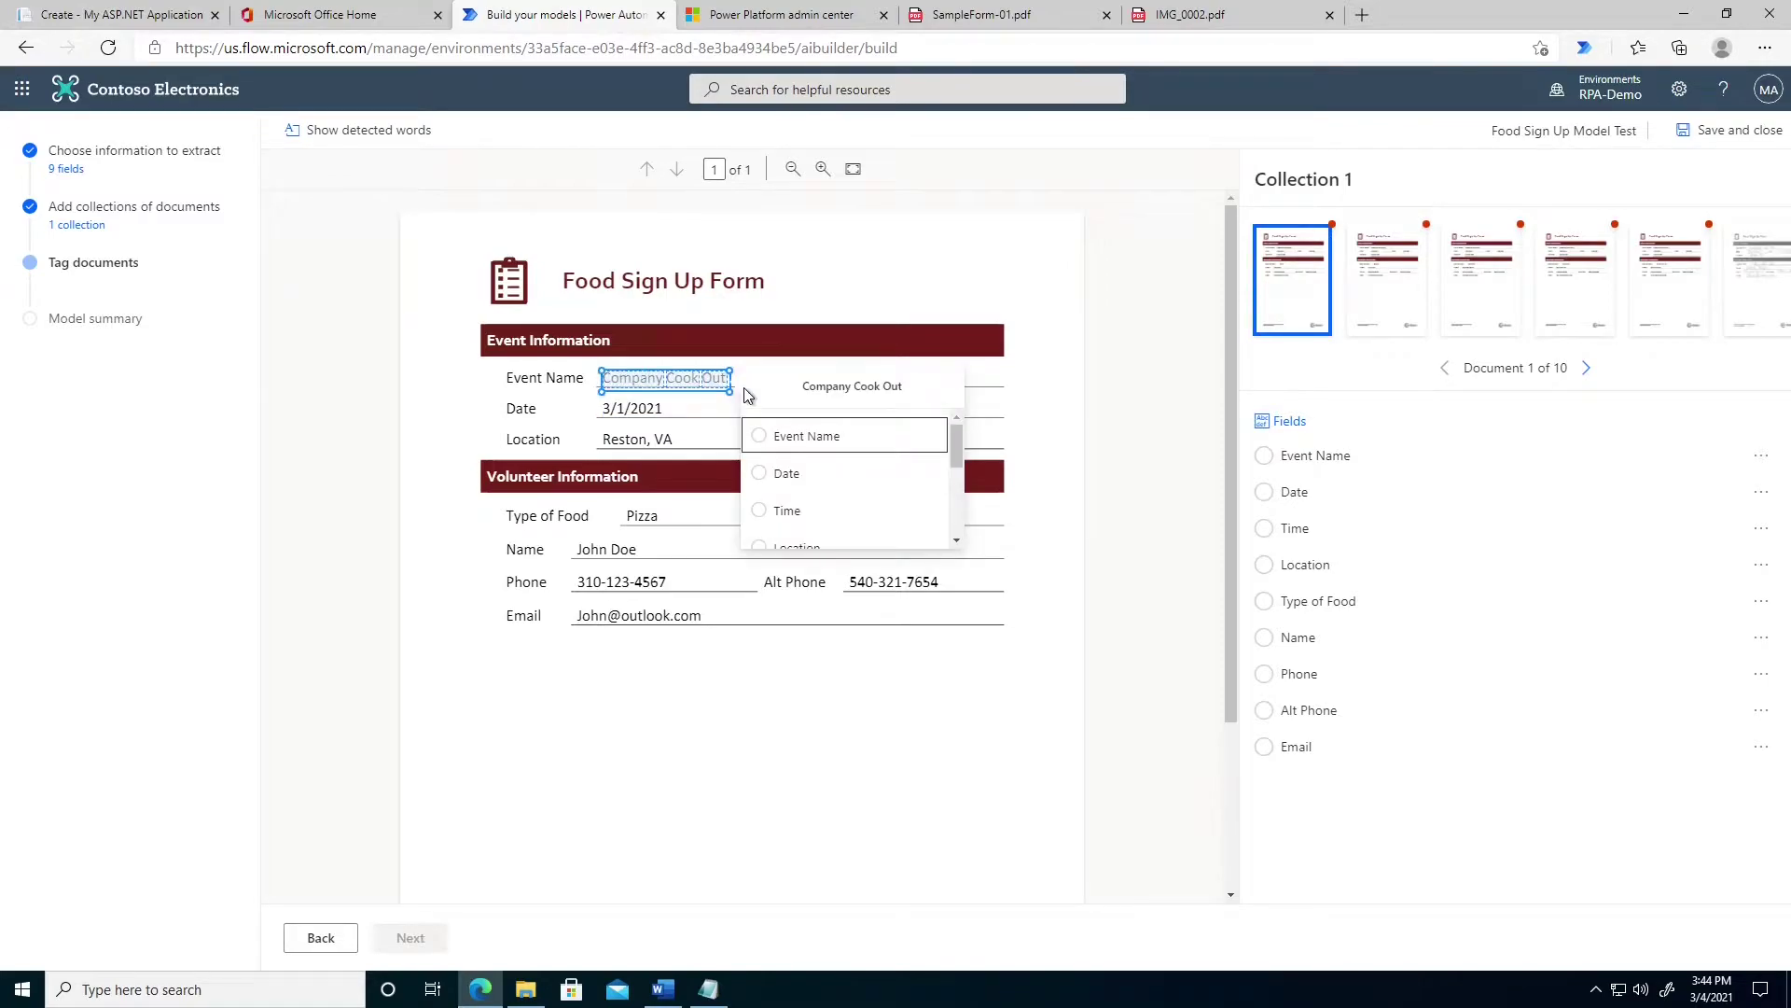
click(800, 438)
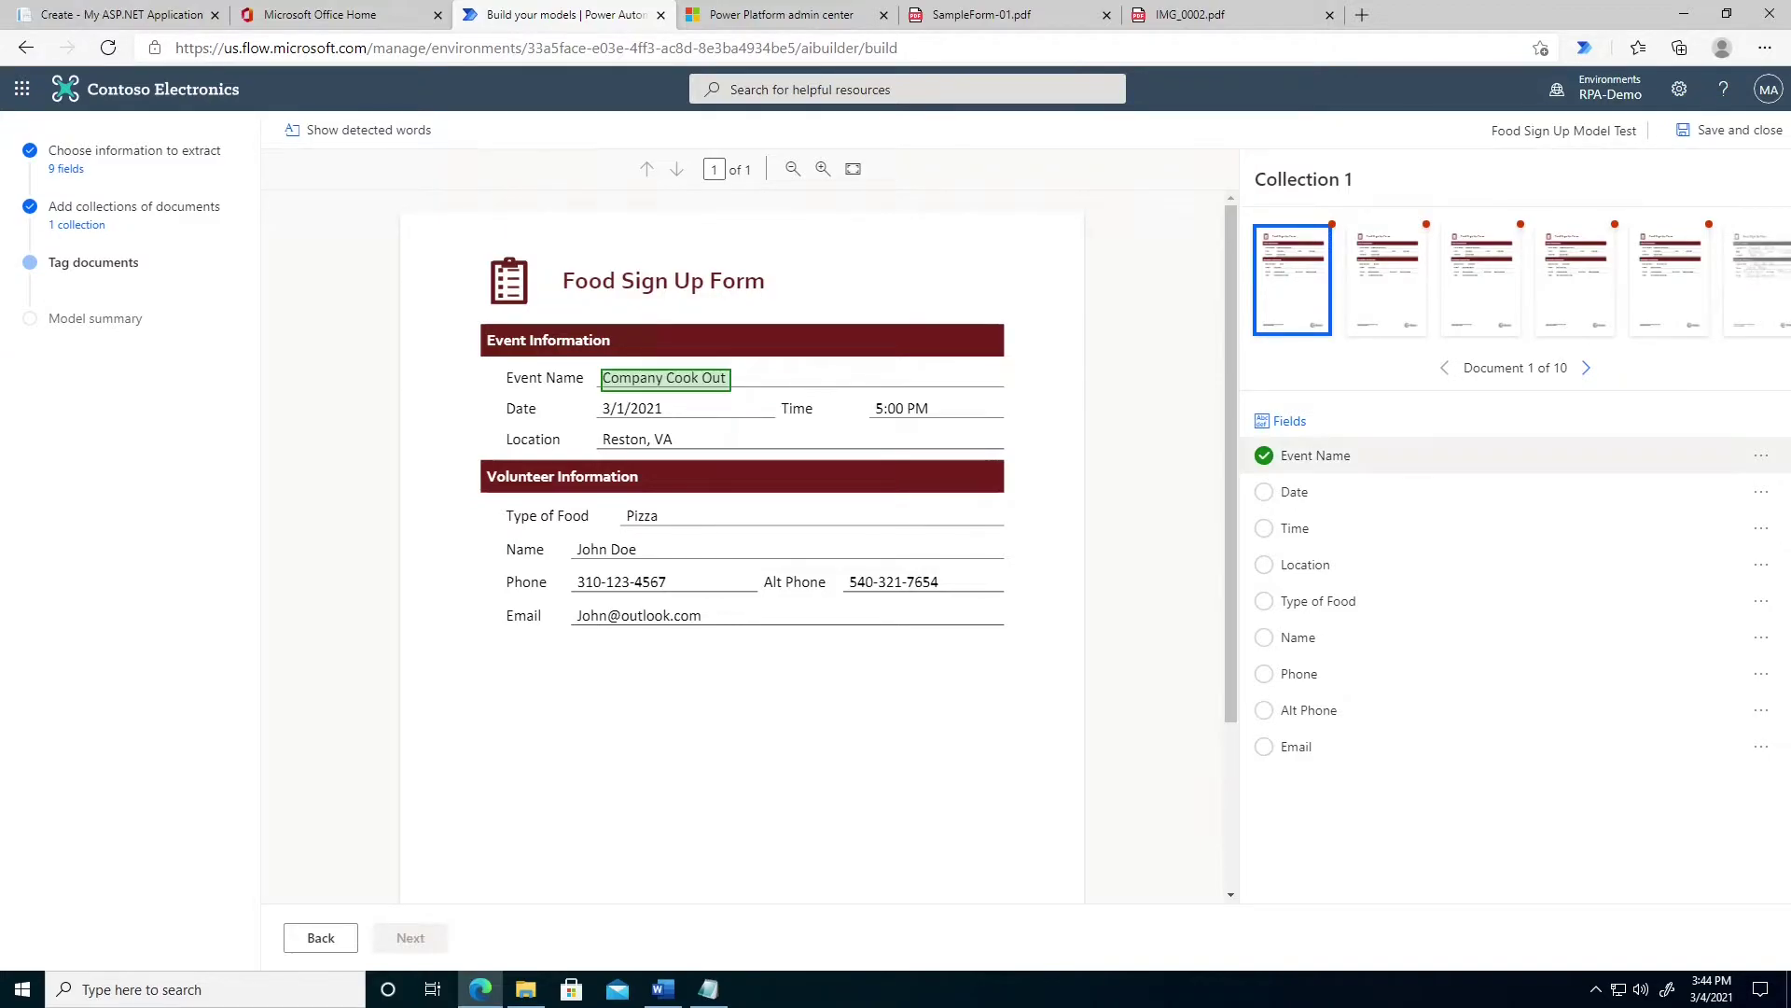
drag(601, 402, 666, 420)
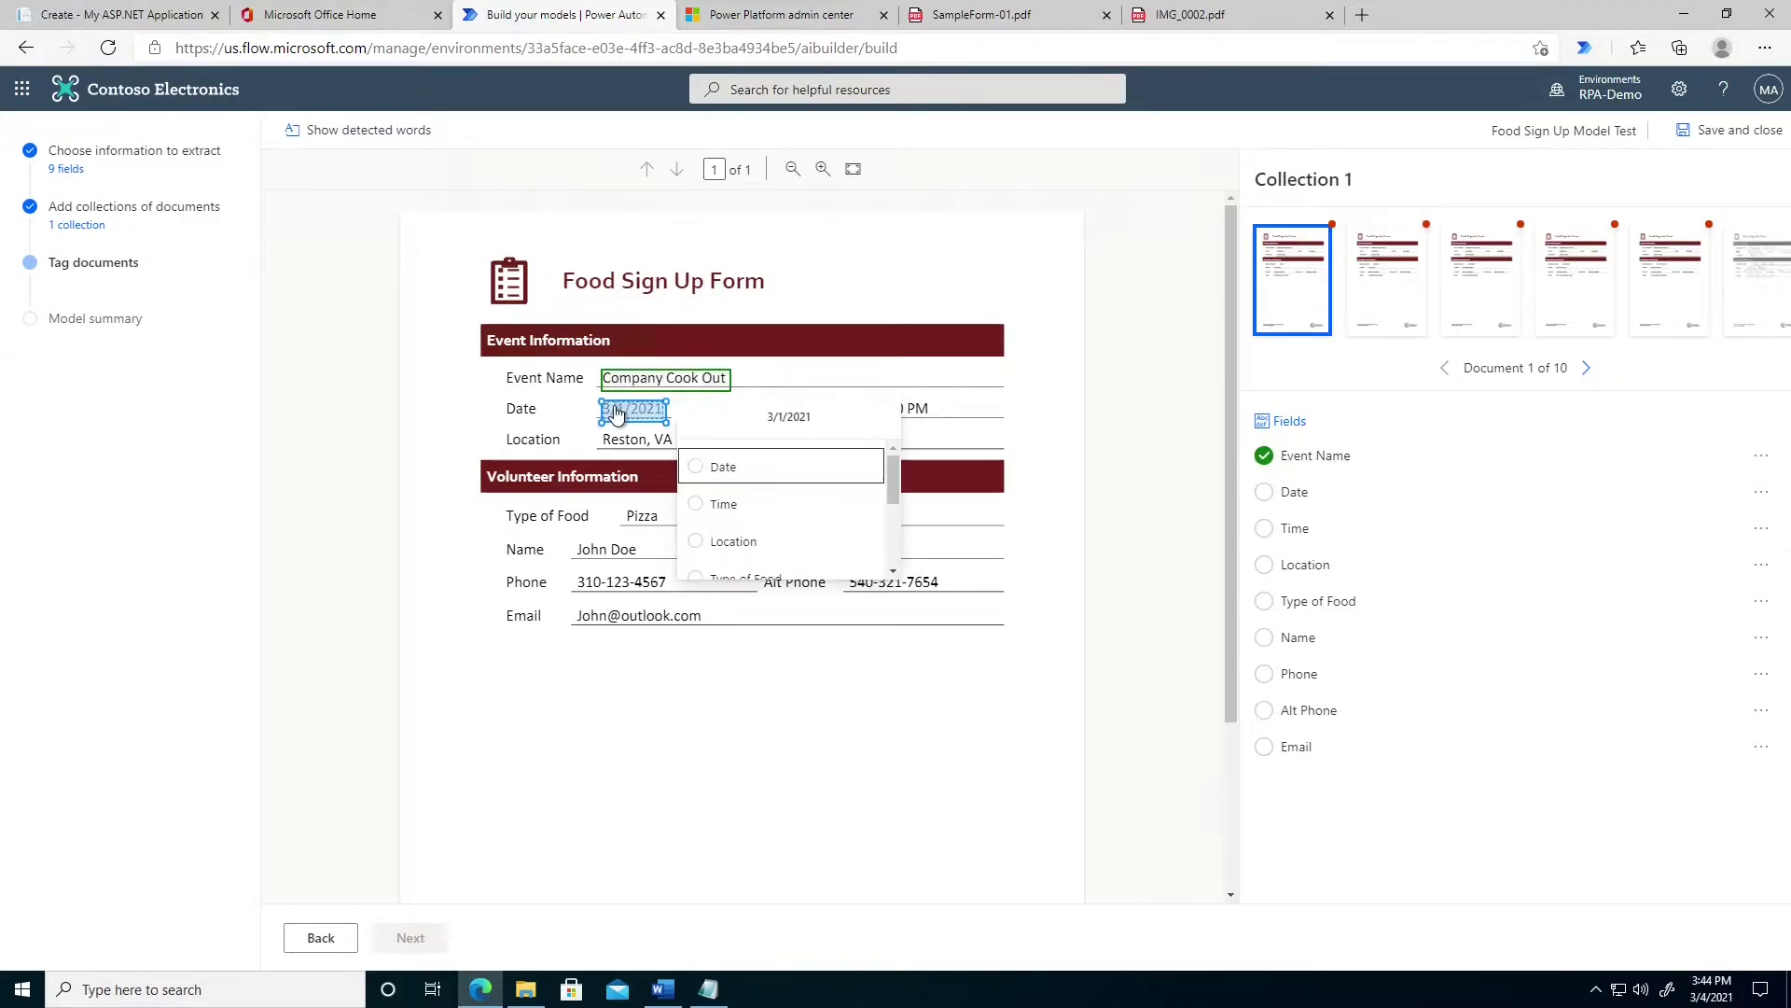
click(723, 467)
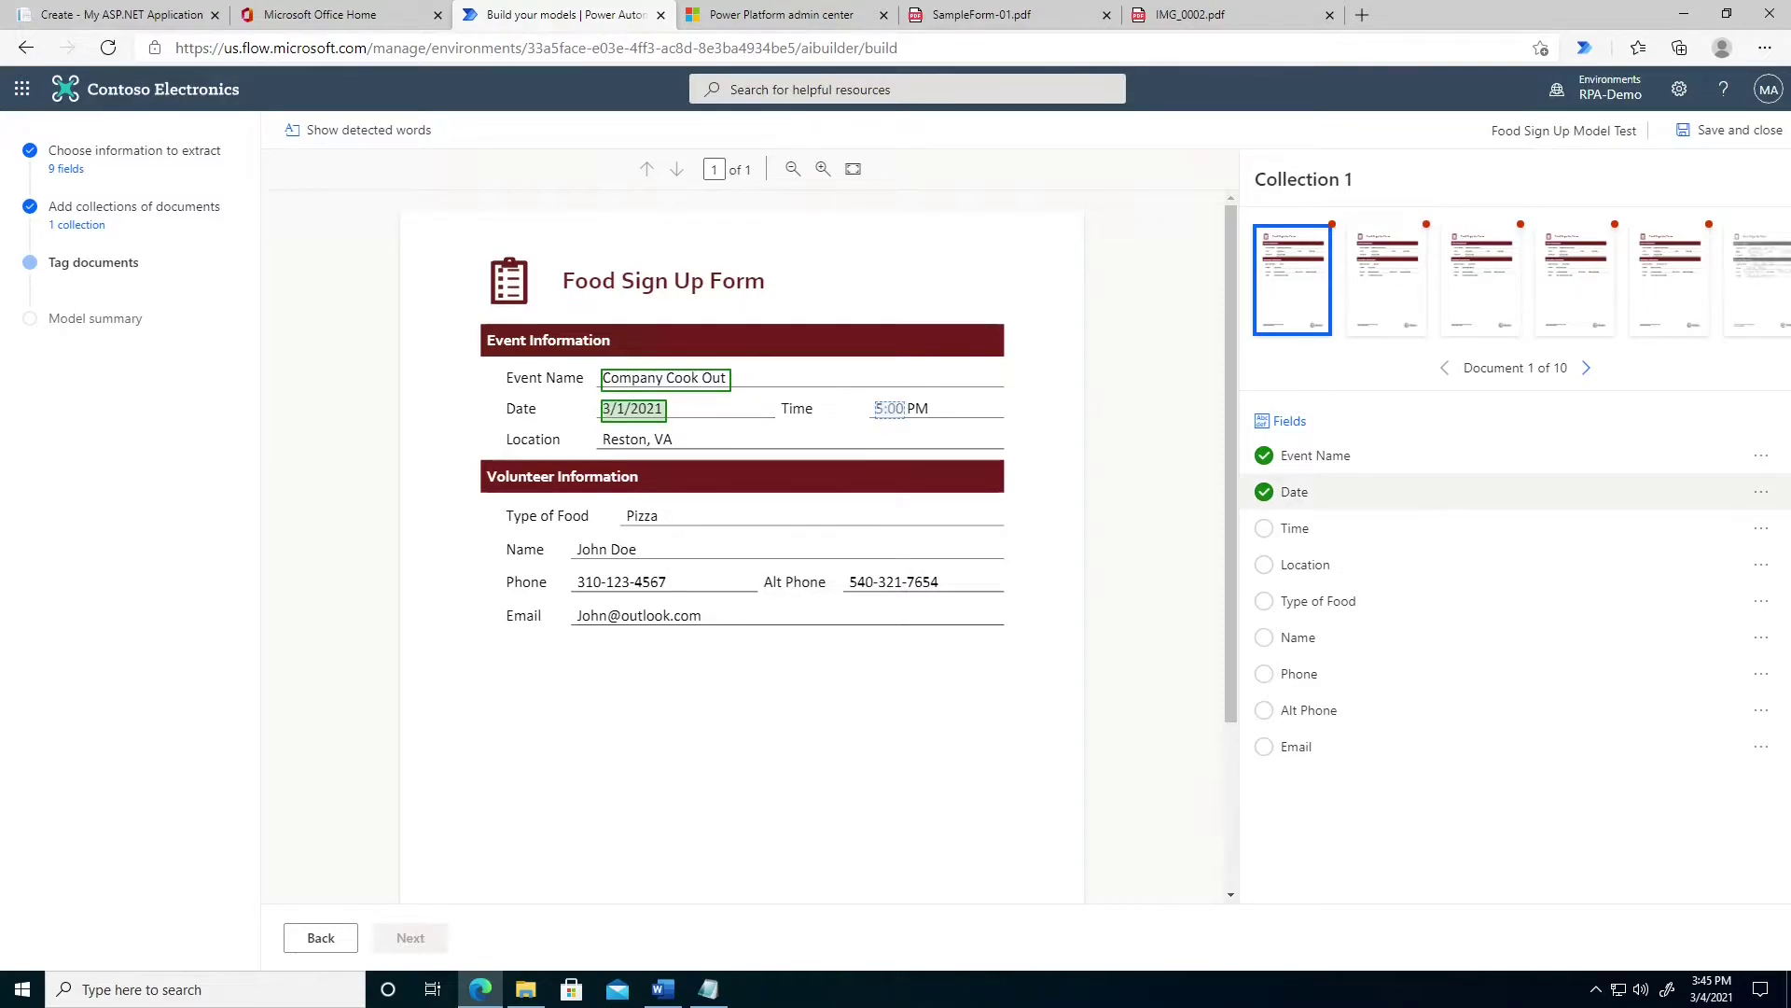
drag(874, 400, 933, 420)
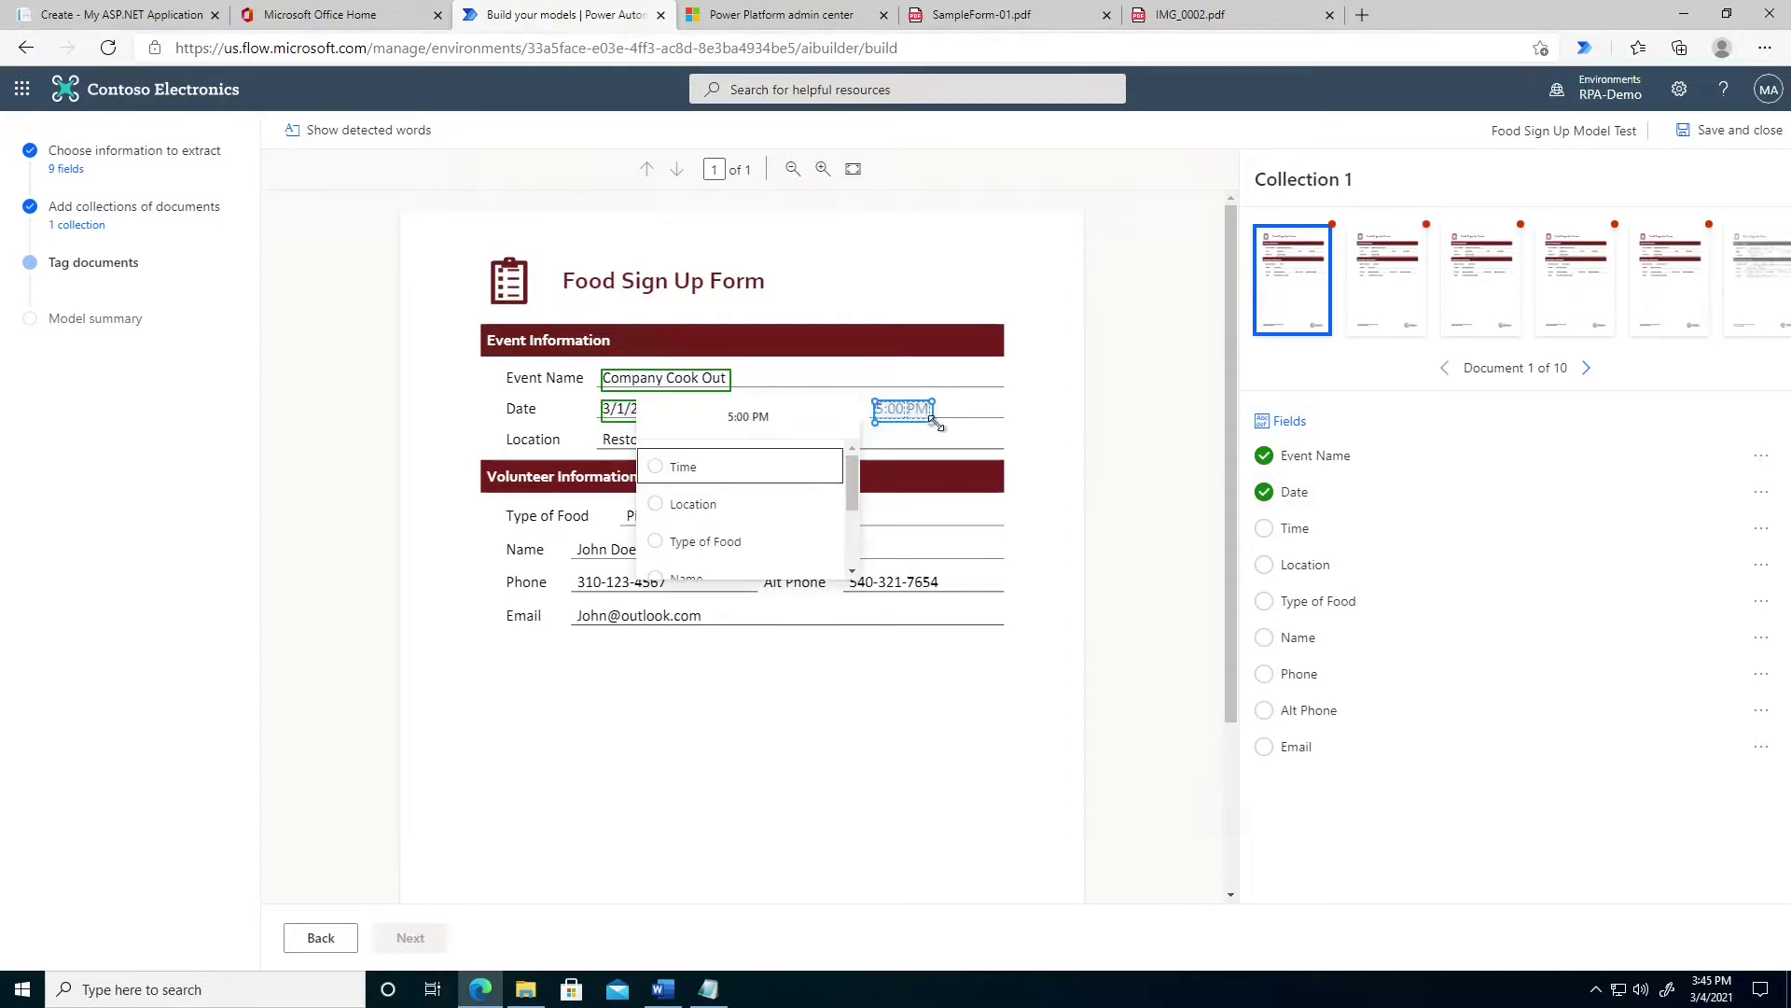
click(684, 465)
drag(601, 430, 679, 452)
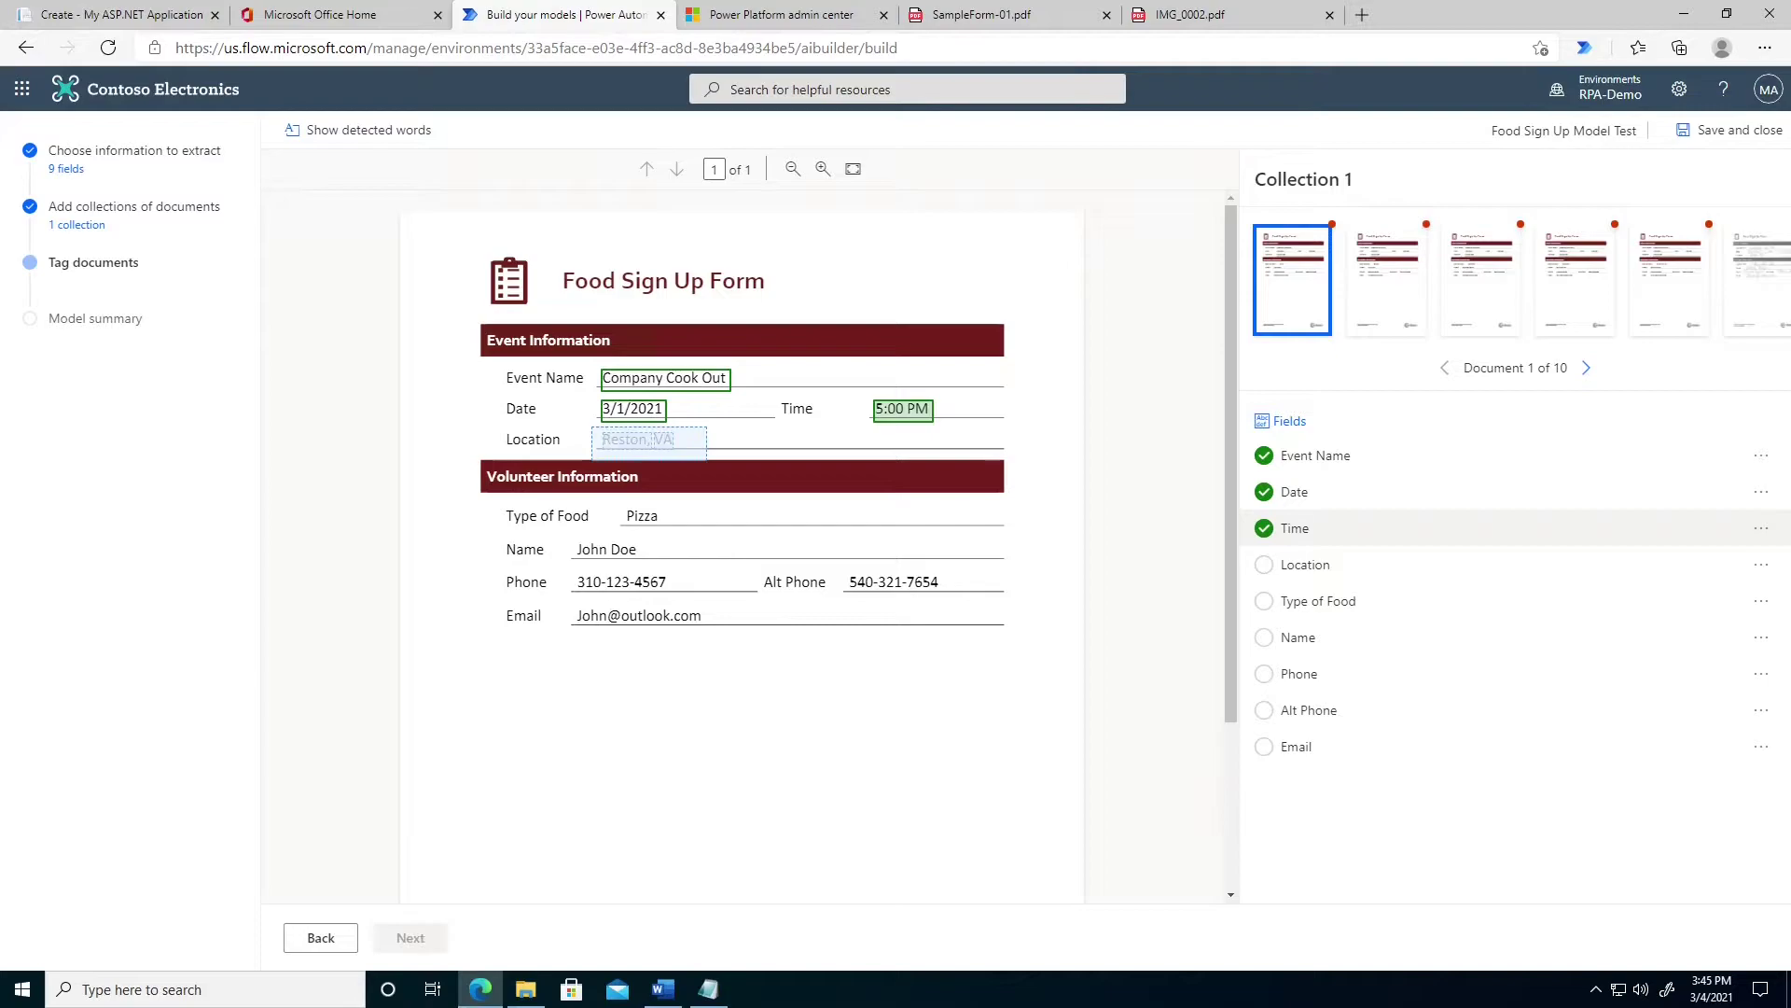
click(723, 504)
- Tag the Type of Food, Name, Phone, Alt Phone and Email values in document 1's Volunteer Information section
mouse_move(623, 506)
mouse_down()
mouse_move(667, 531)
mouse_move(649, 560)
mouse_up()
click(739, 575)
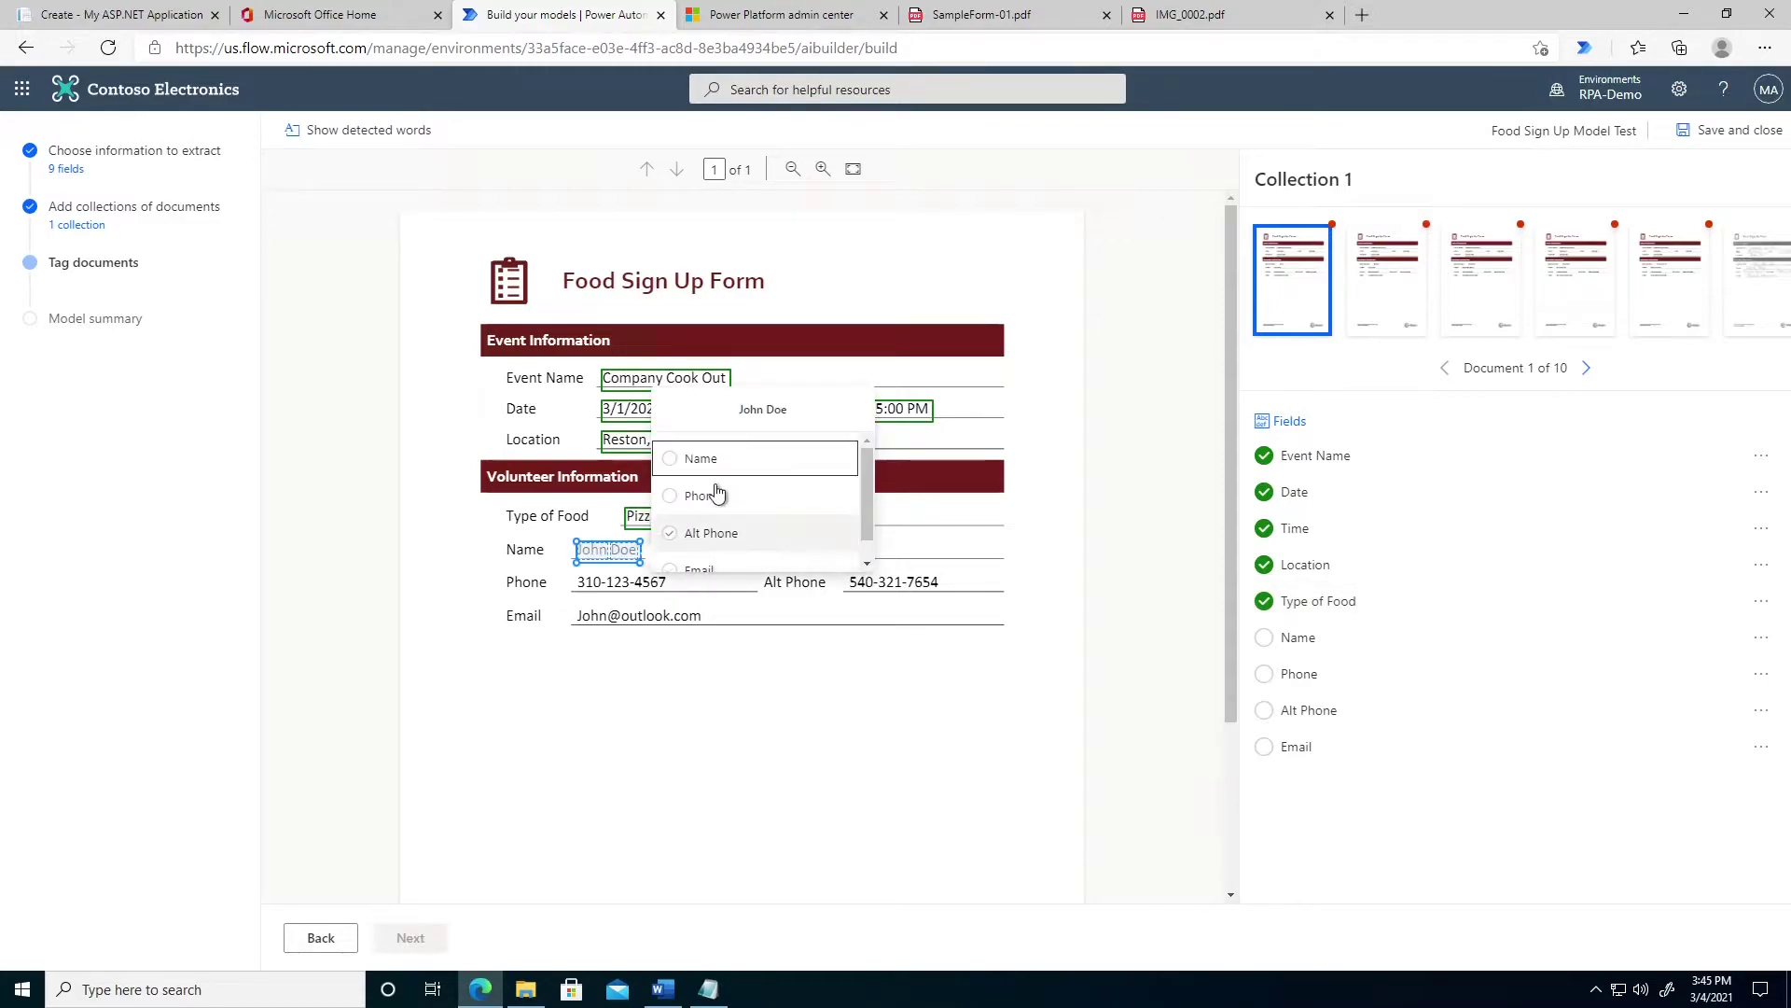
click(717, 464)
drag(569, 572, 672, 594)
click(731, 505)
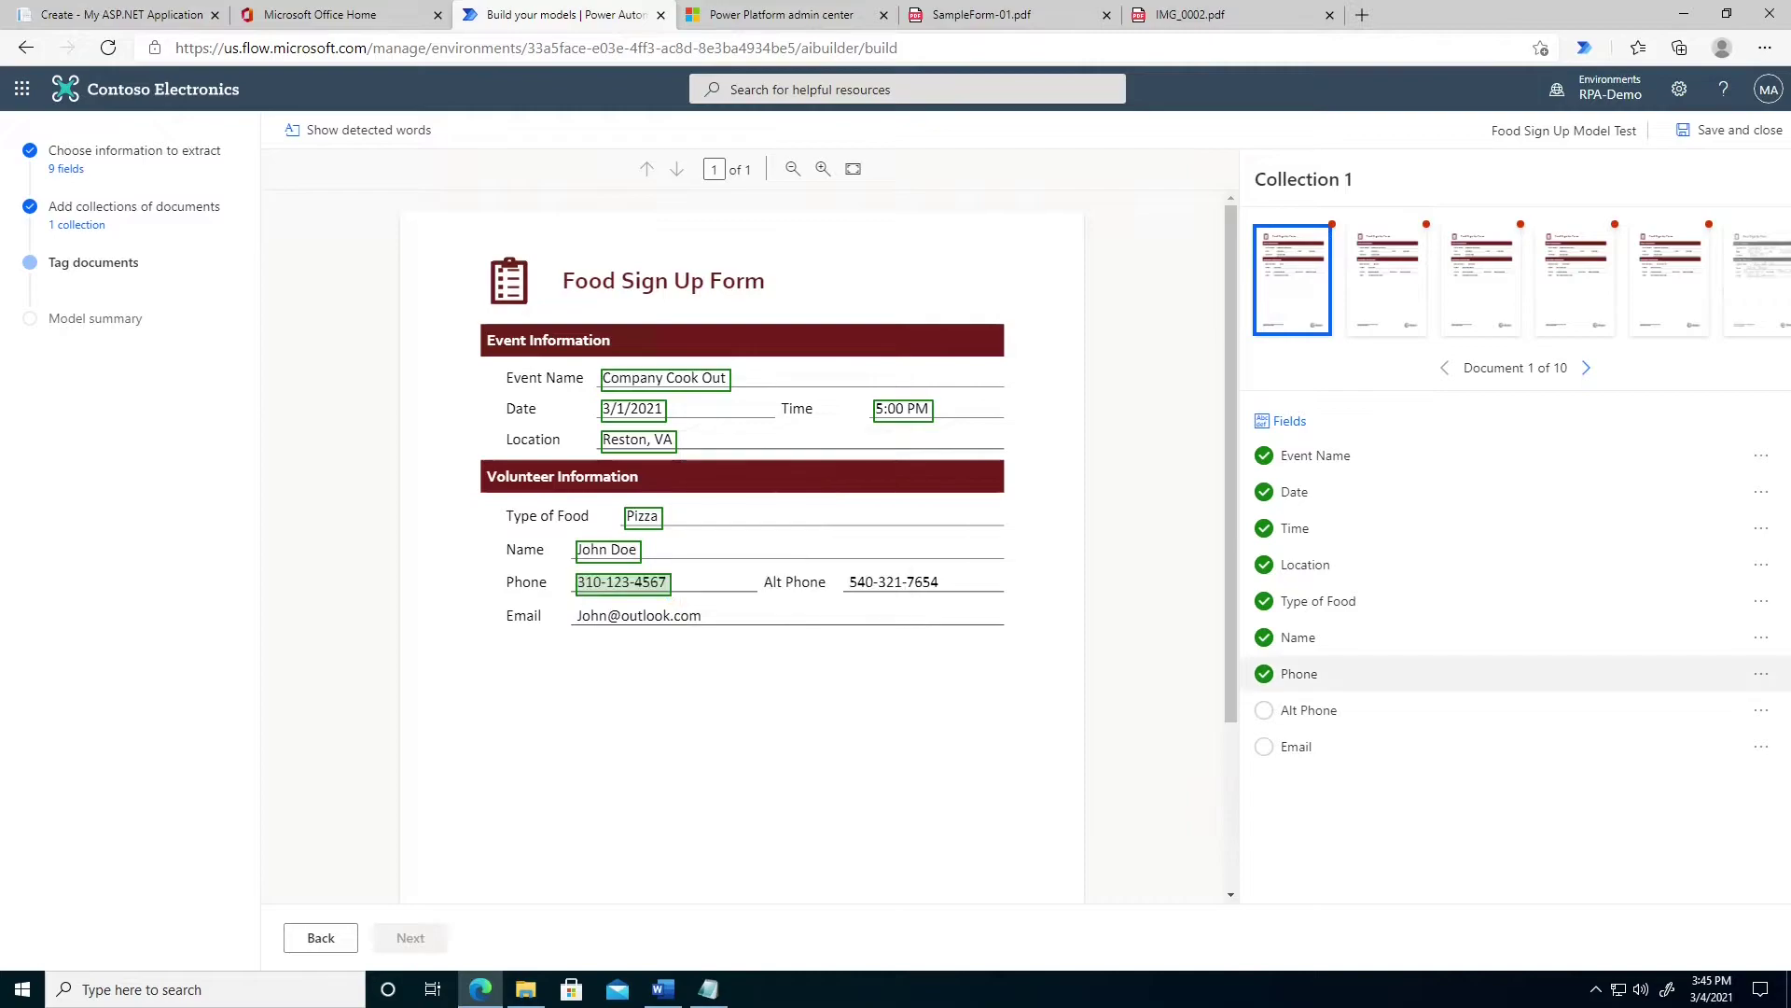
drag(845, 572, 942, 593)
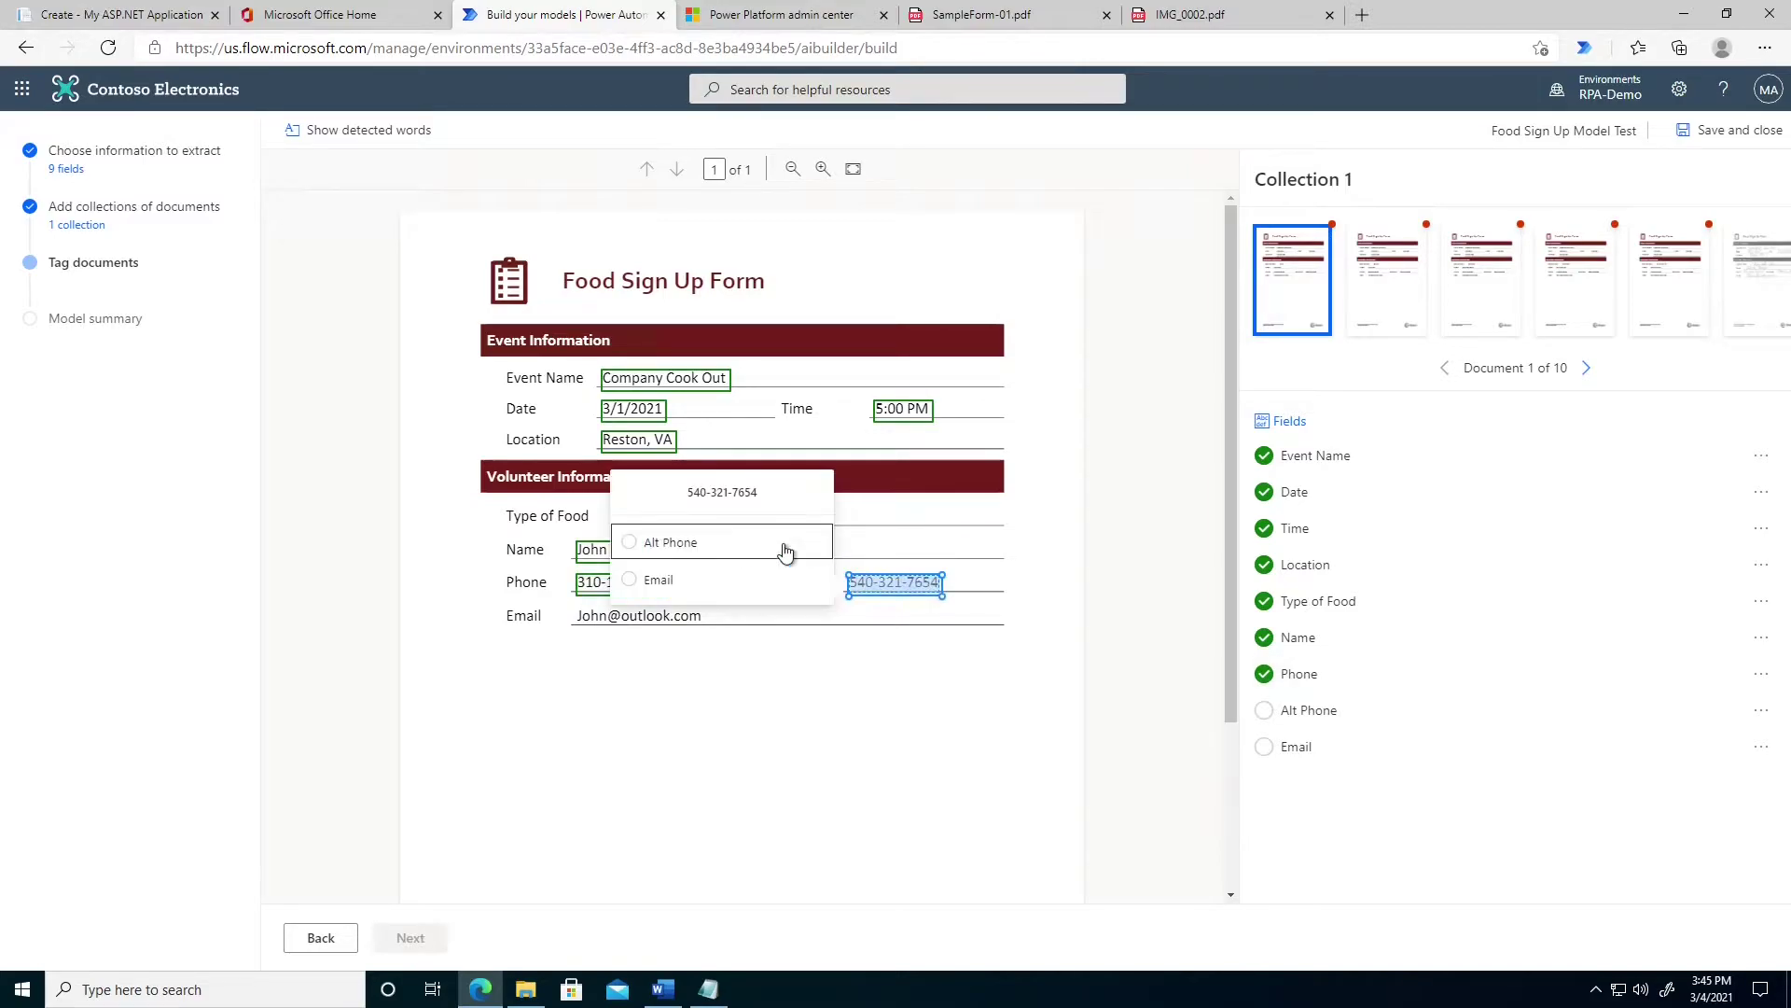
click(786, 547)
drag(571, 606, 706, 627)
click(763, 612)
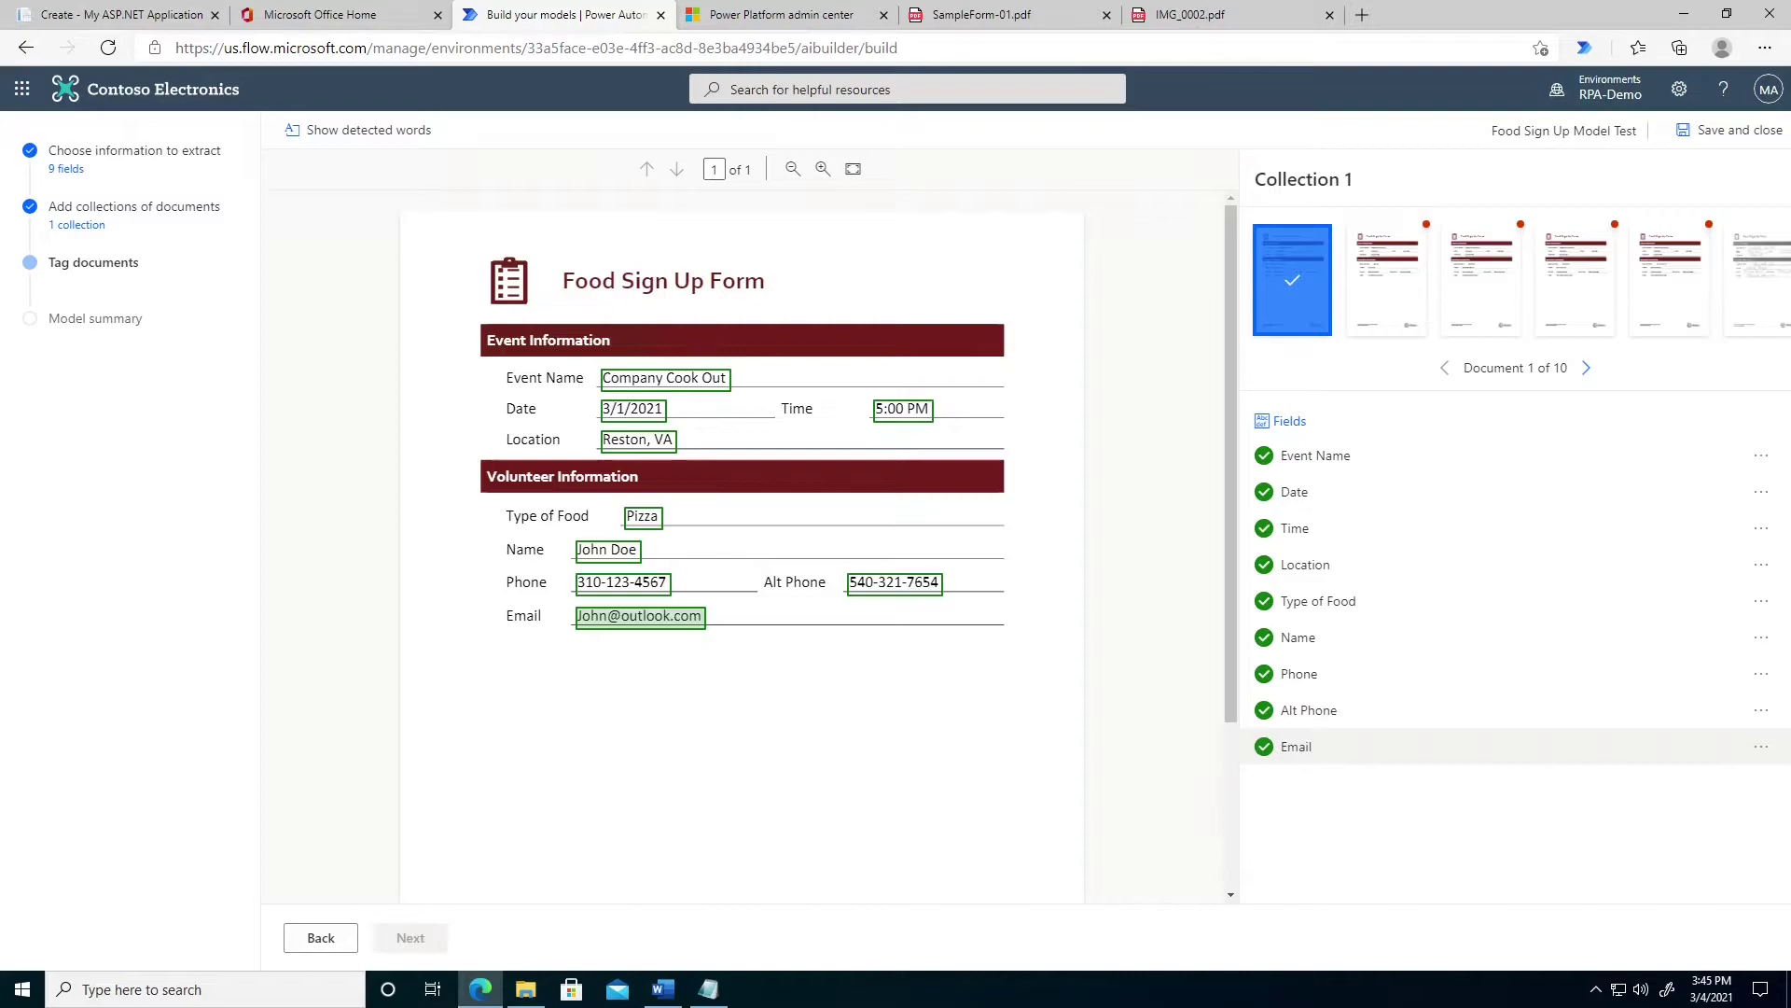
- Tag the missing Event Name, Time and Location fields on digital documents 2 to 5, keeping the automatically recognized tags
click(1587, 370)
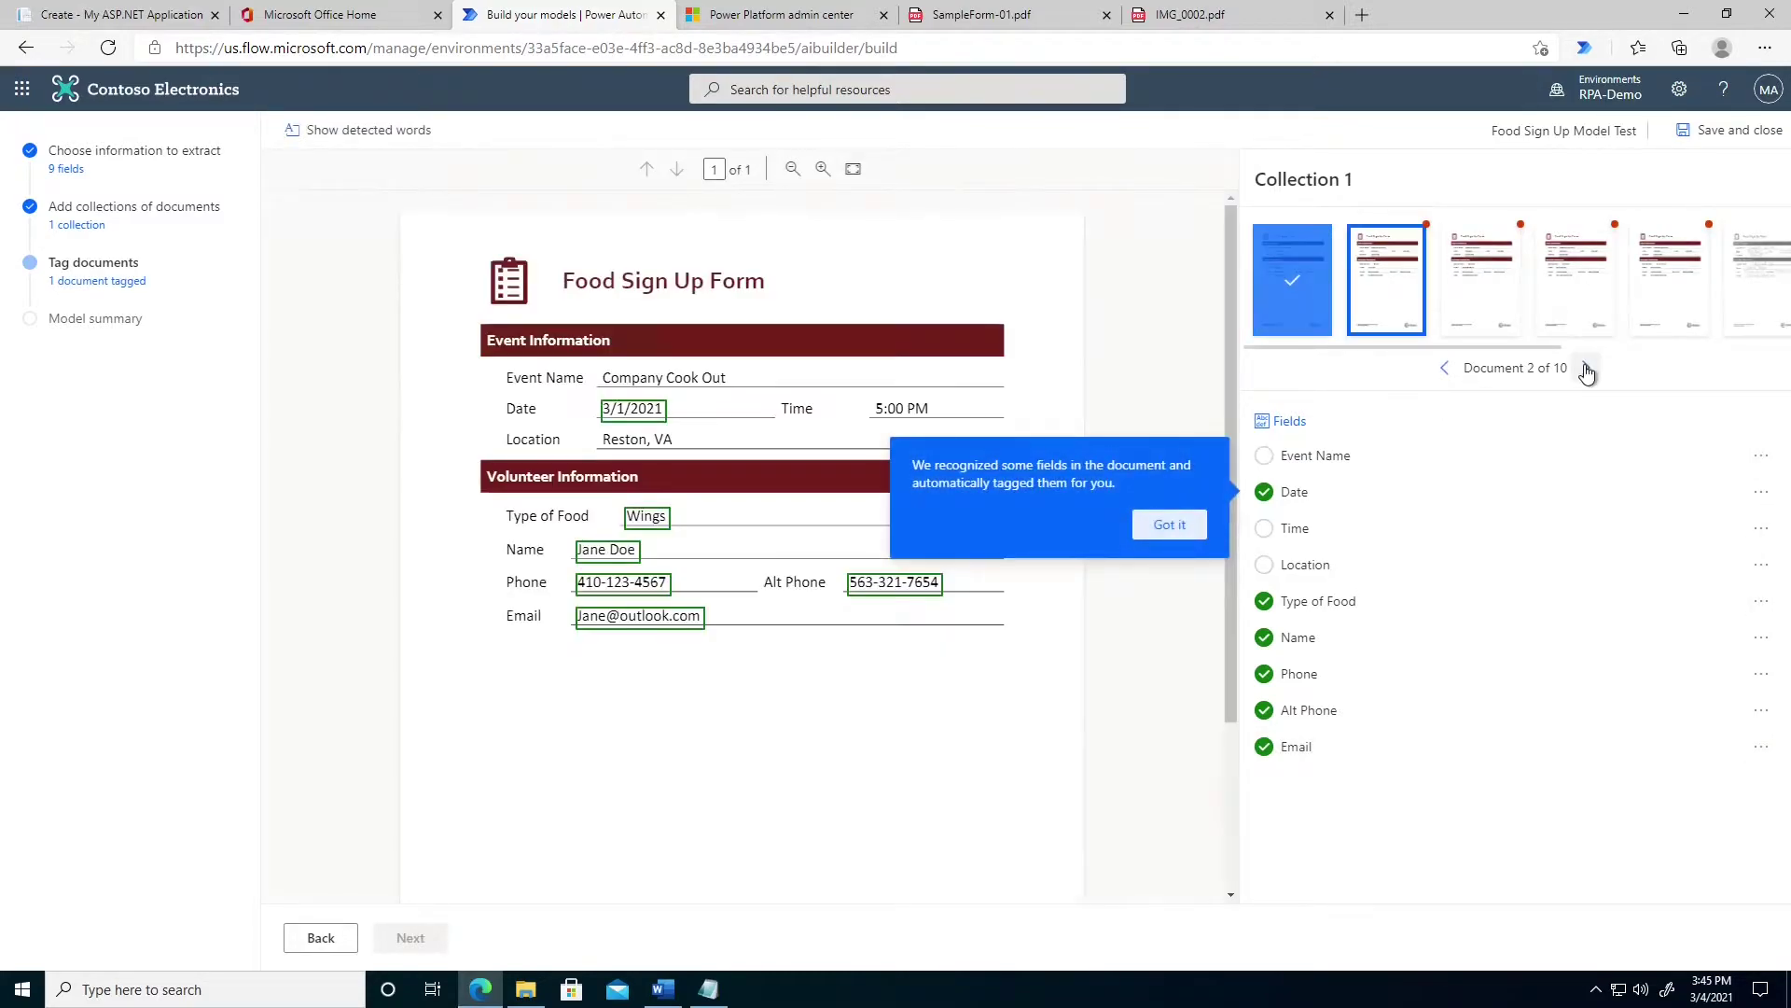
click(1180, 524)
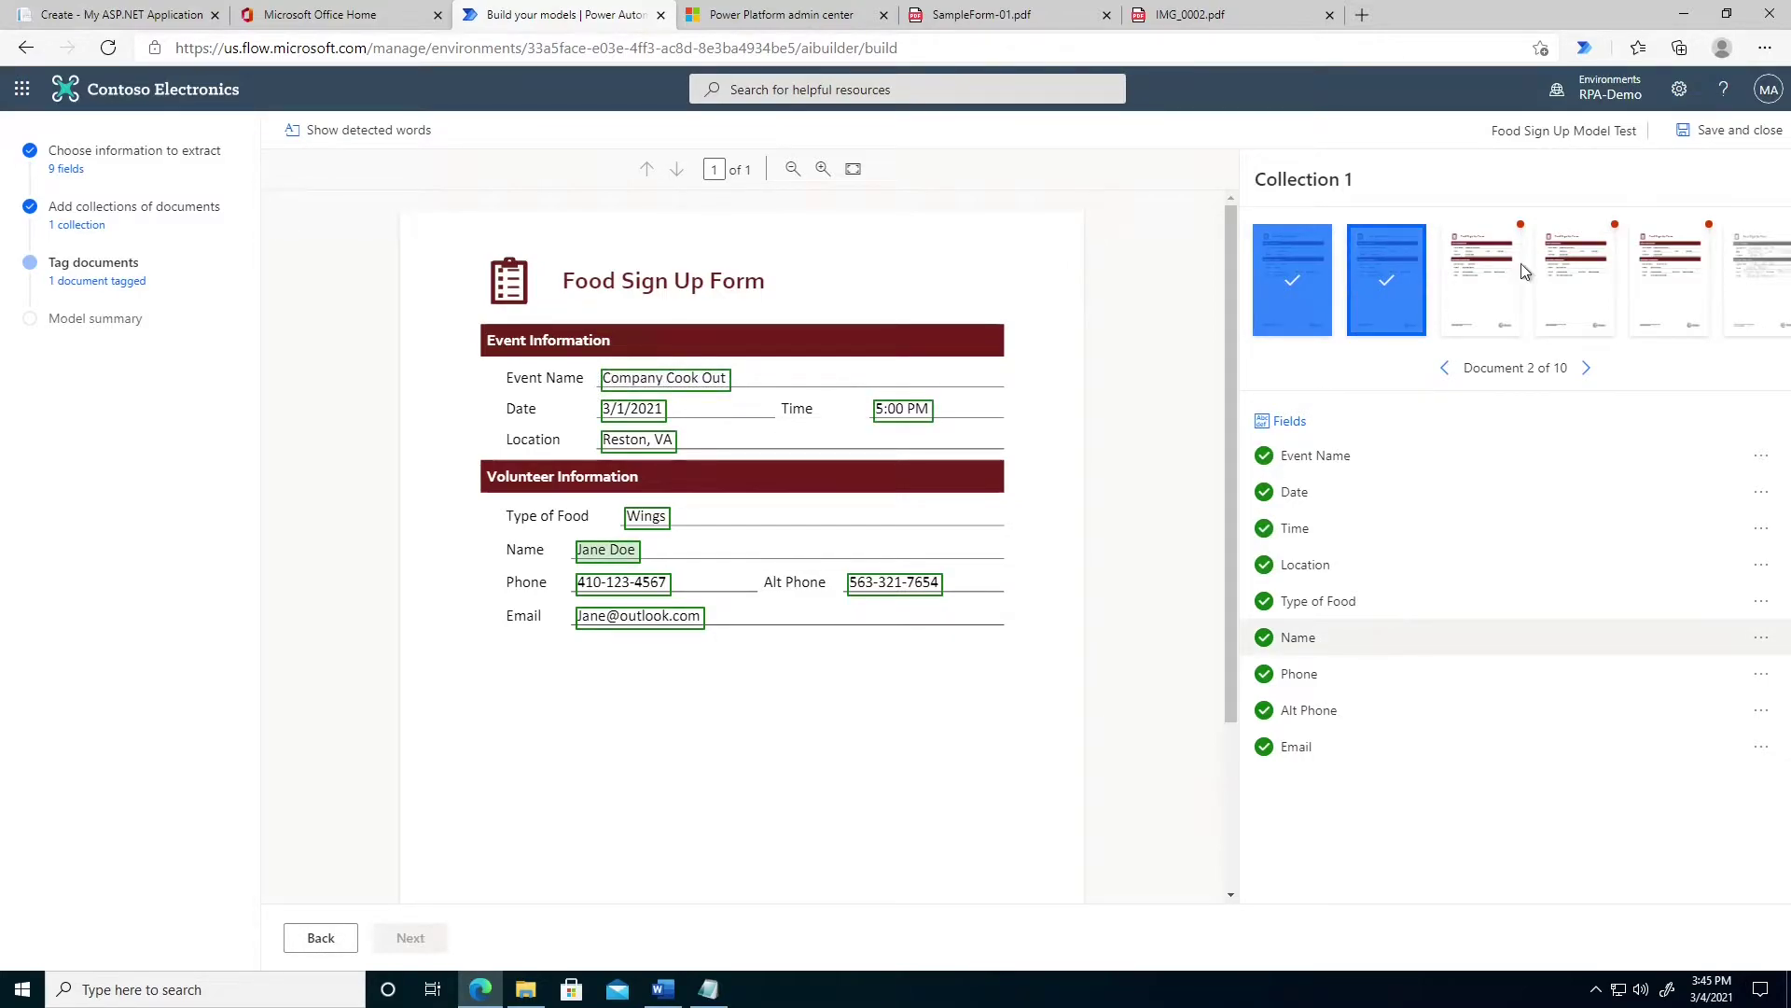
click(1588, 368)
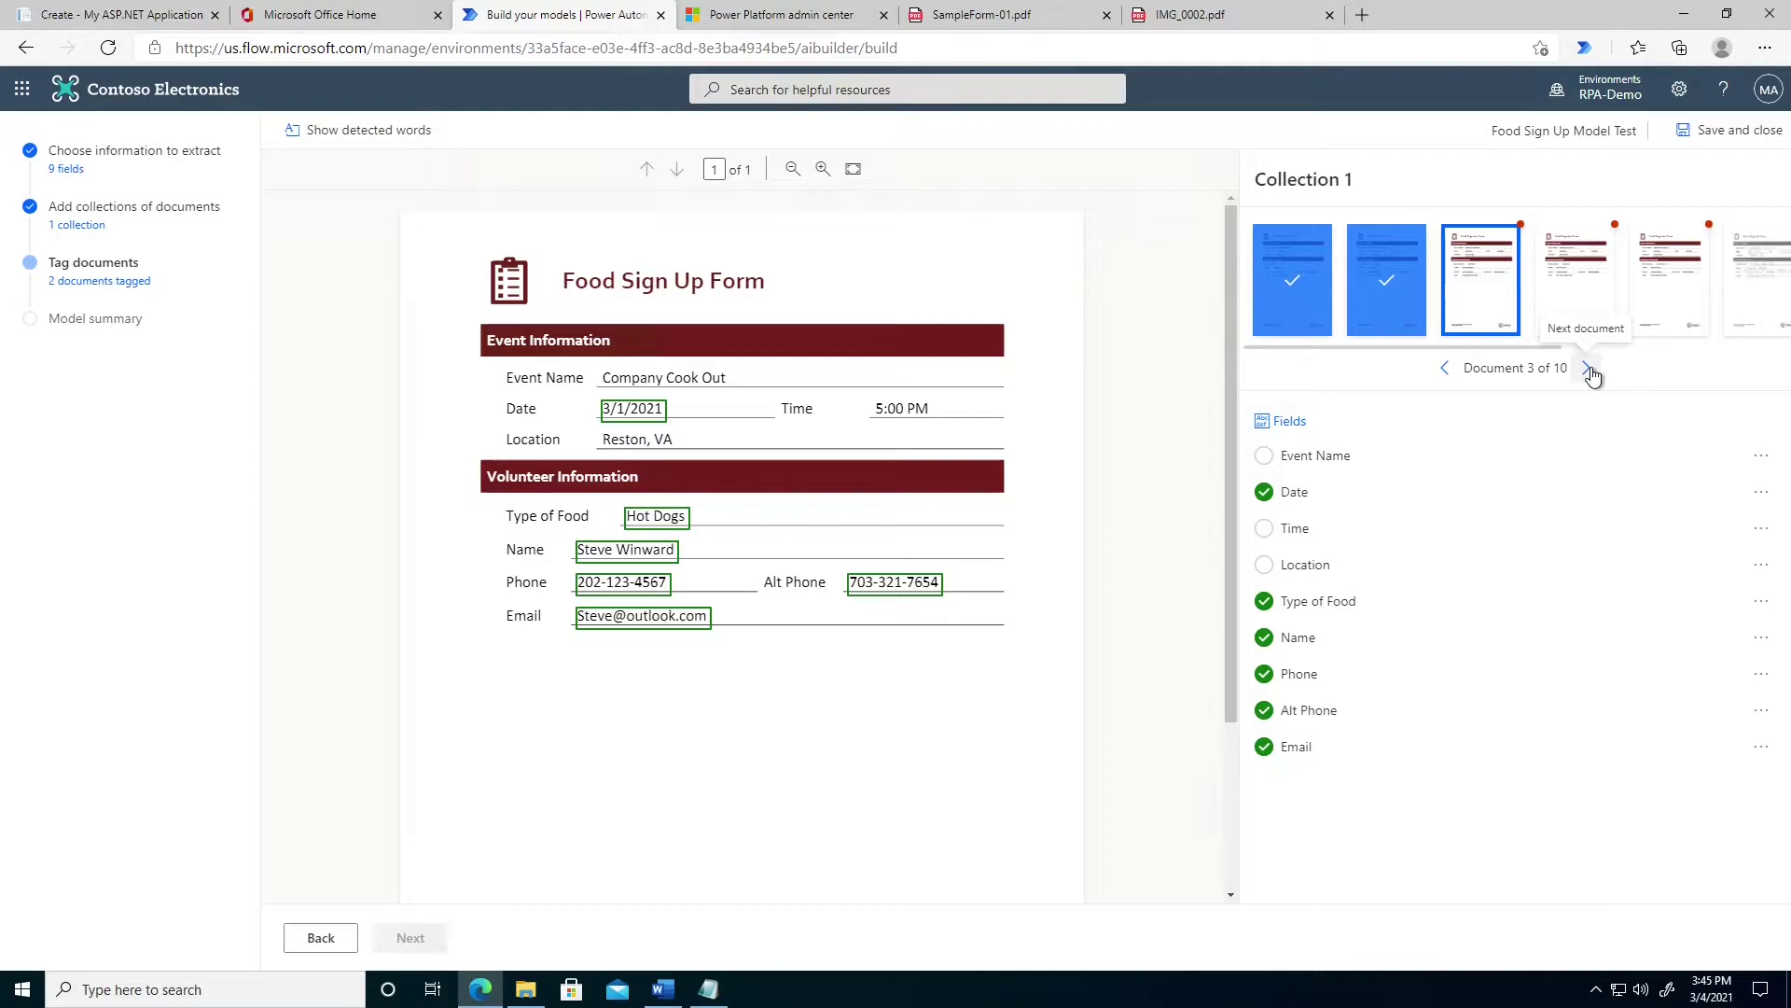
click(1590, 370)
click(1589, 370)
- Tag the handwritten event name, location and time on document 6 with their matching fields
click(1587, 369)
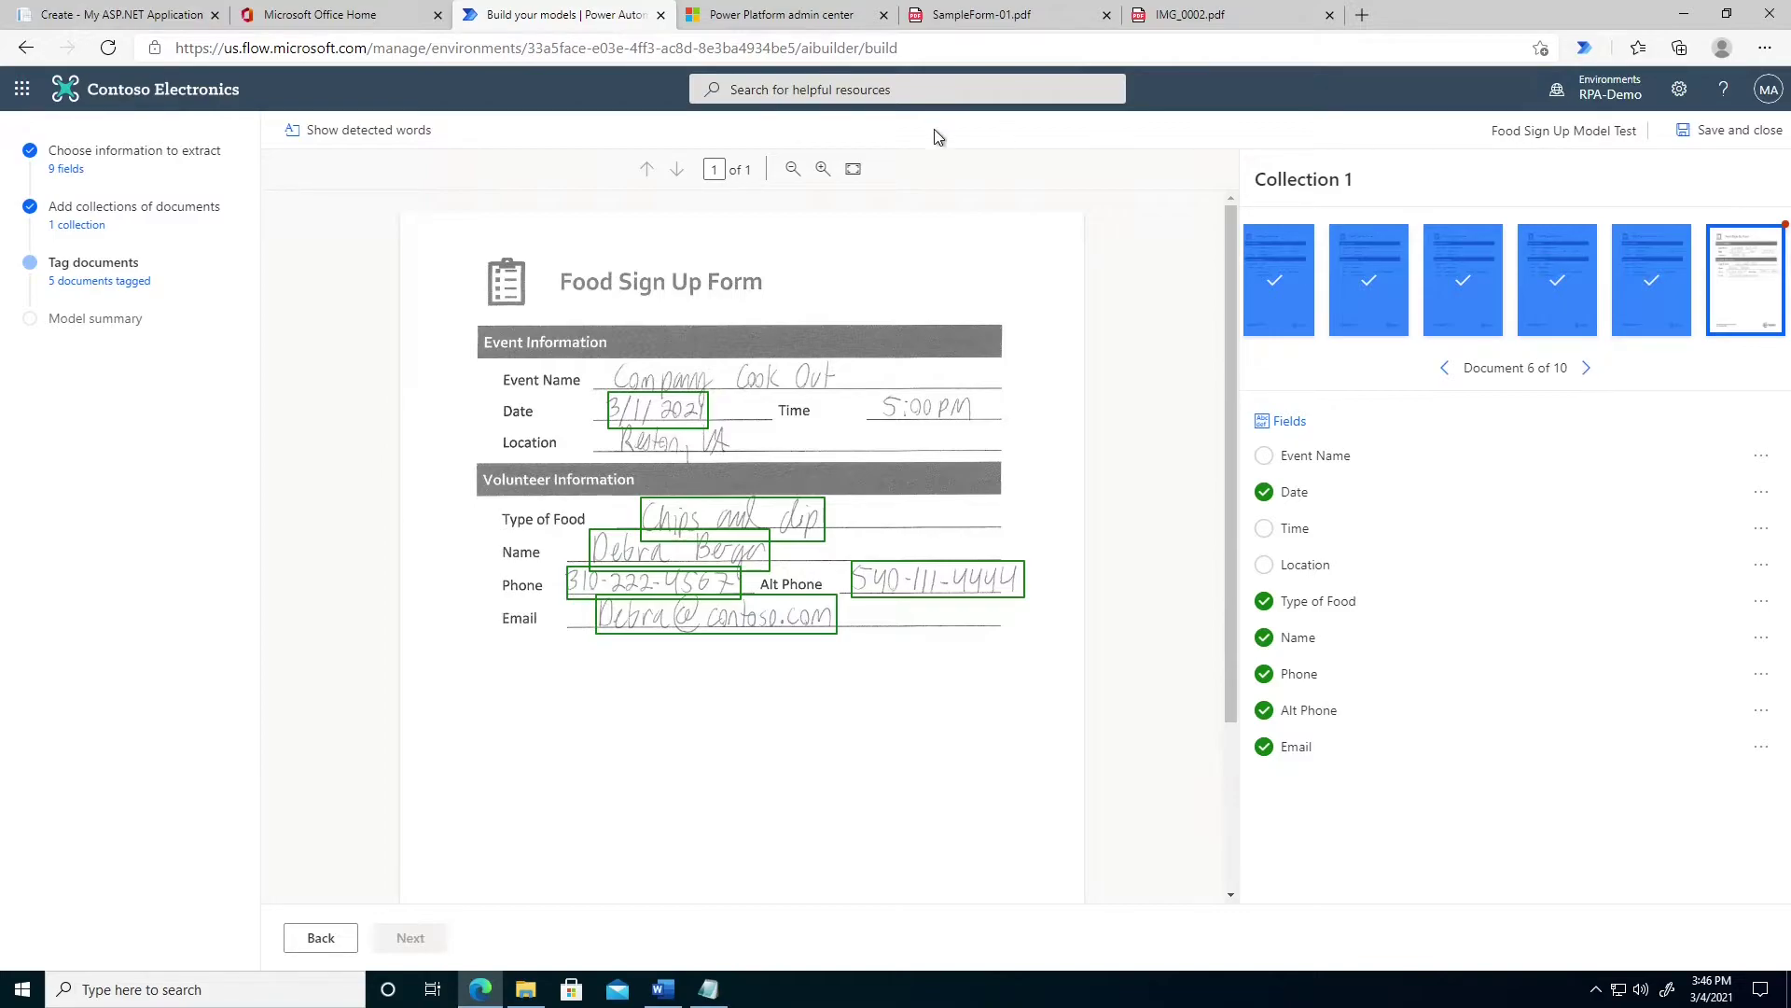
drag(611, 367, 840, 397)
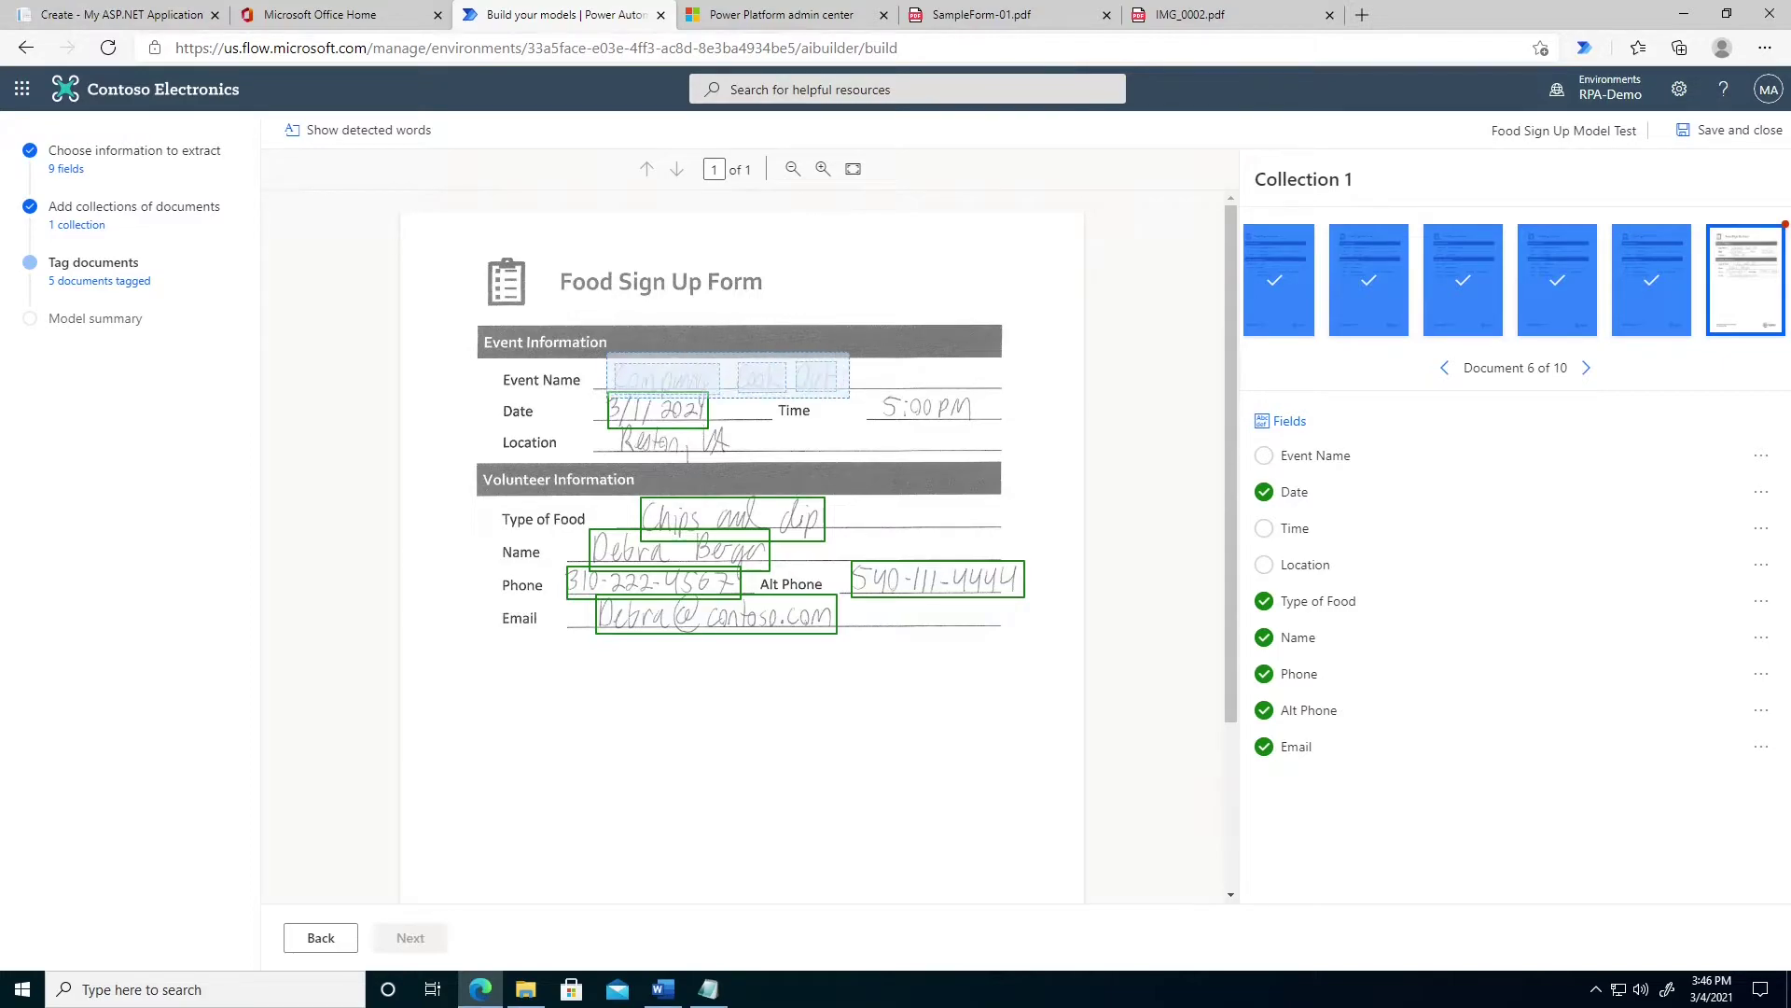
click(661, 483)
drag(618, 420, 736, 458)
click(800, 523)
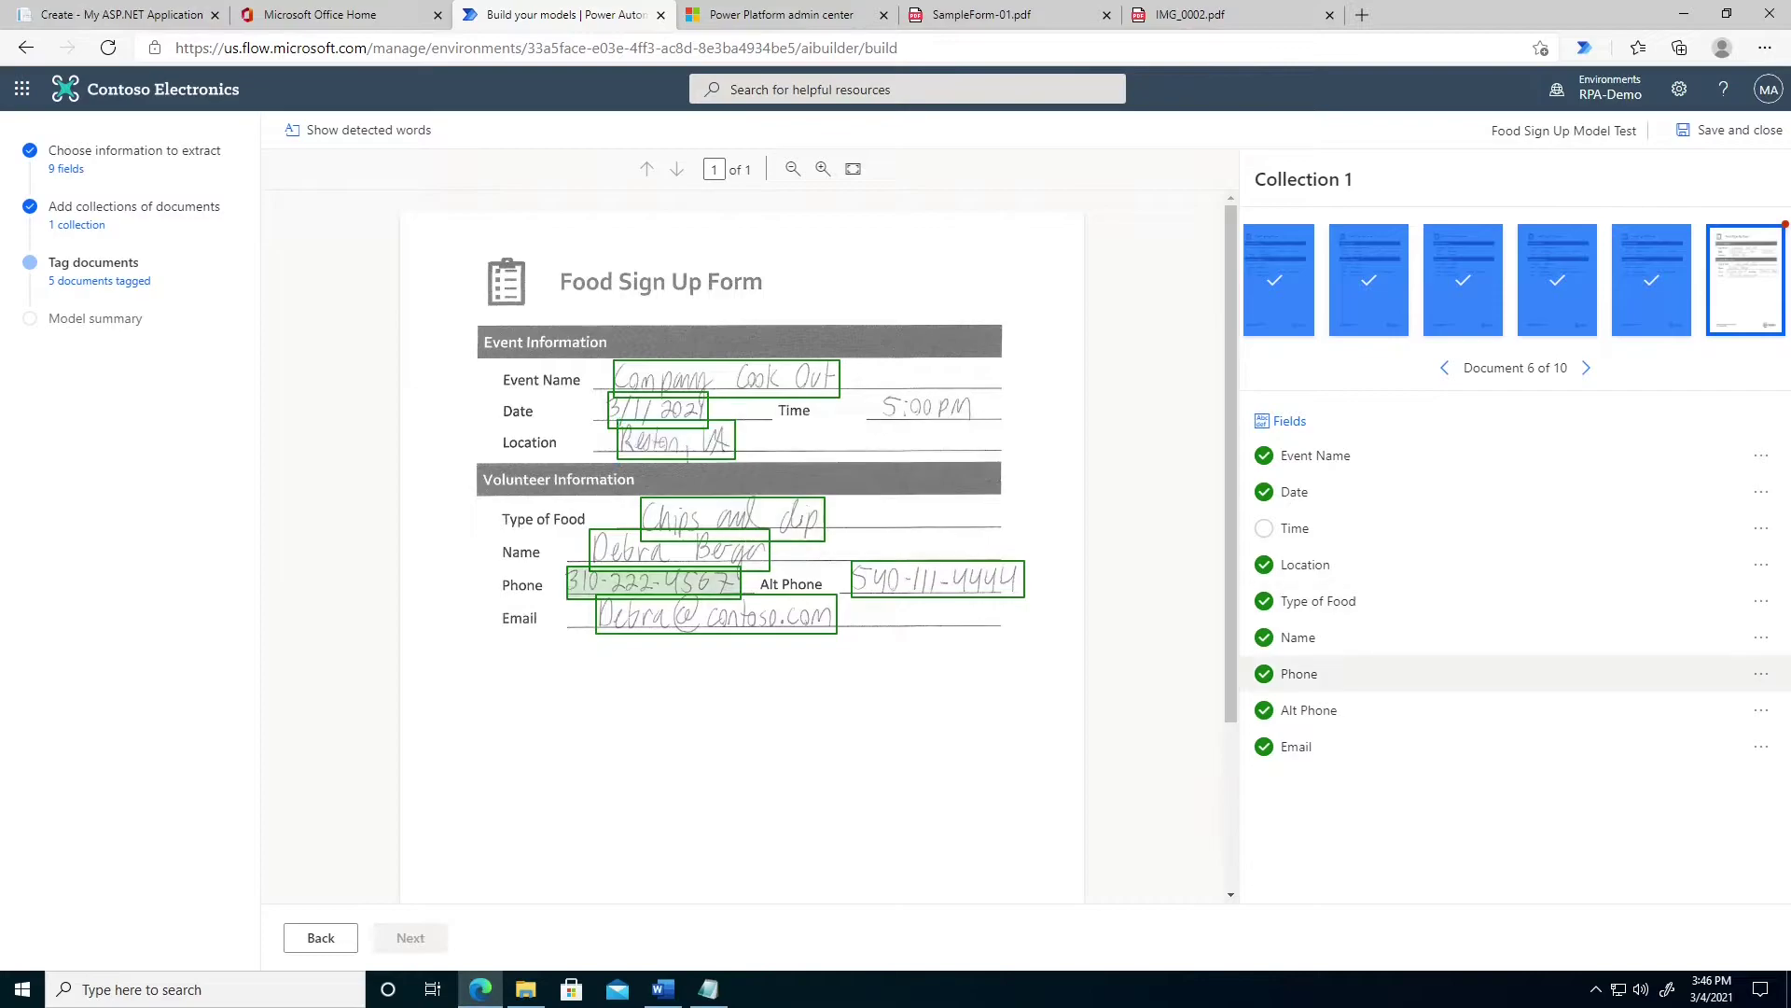
drag(876, 385, 1016, 442)
click(710, 462)
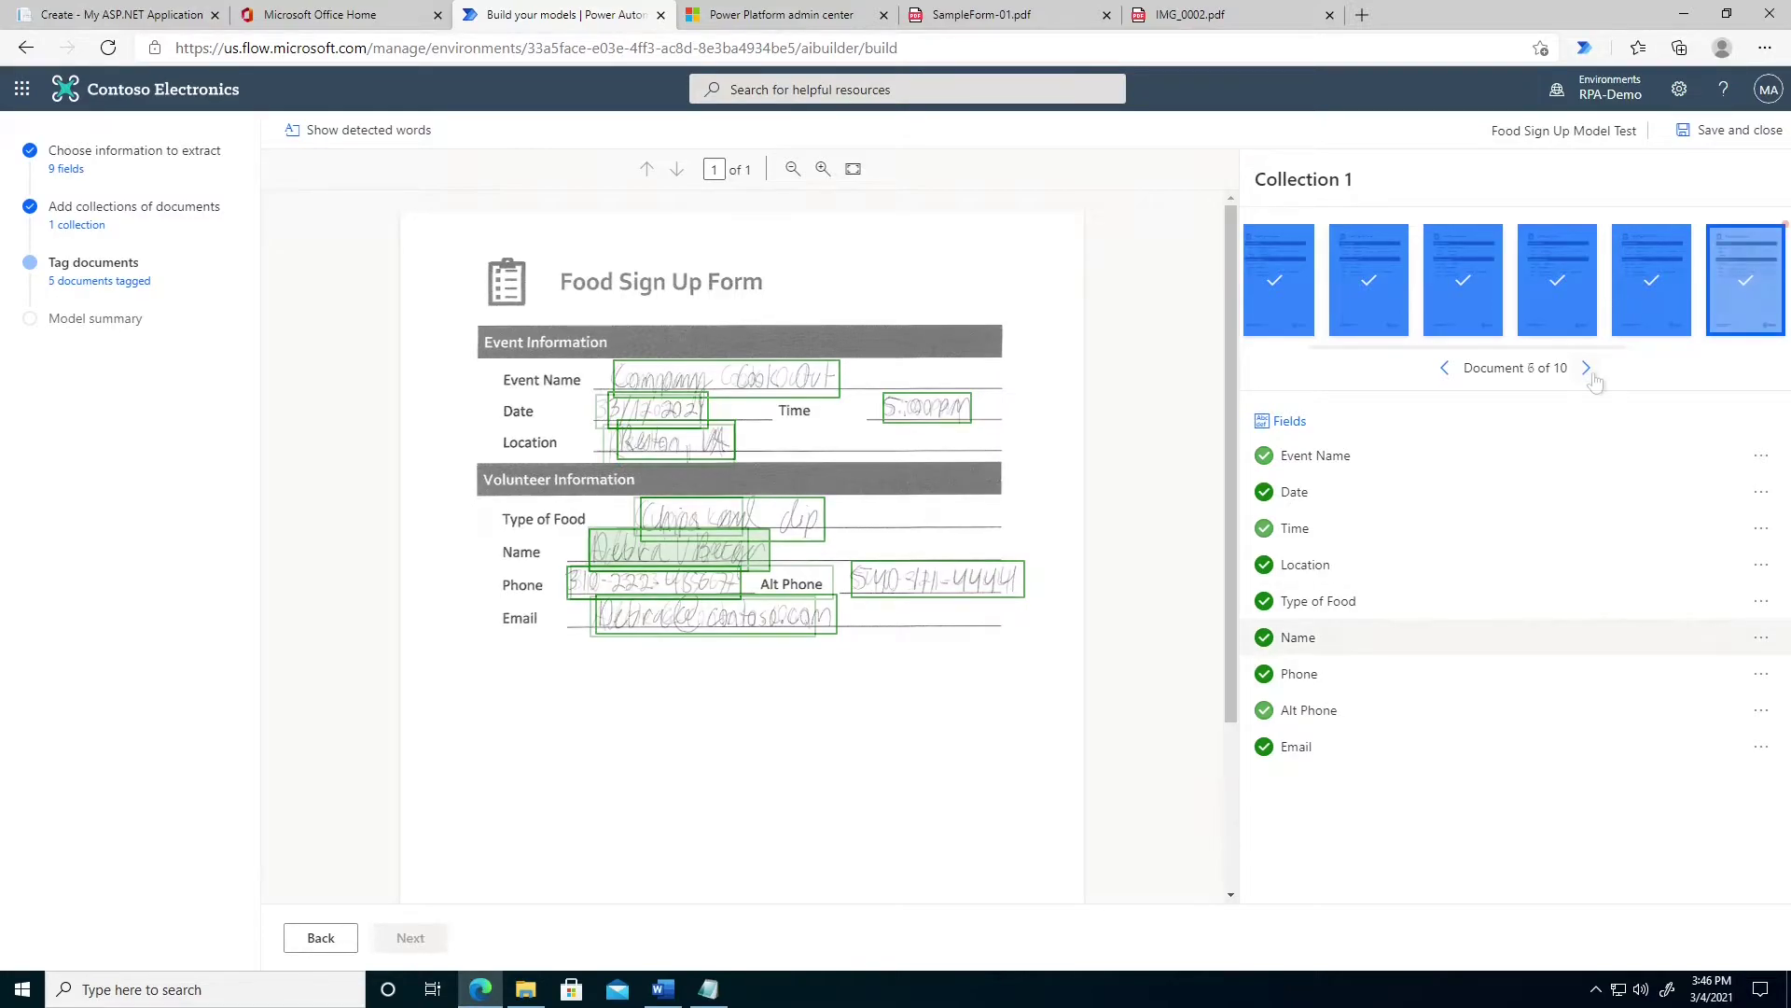
- Shrink the Phone tag on document 7 so it covers only the handwritten phone number, excluding the Alt Phone label
click(1587, 368)
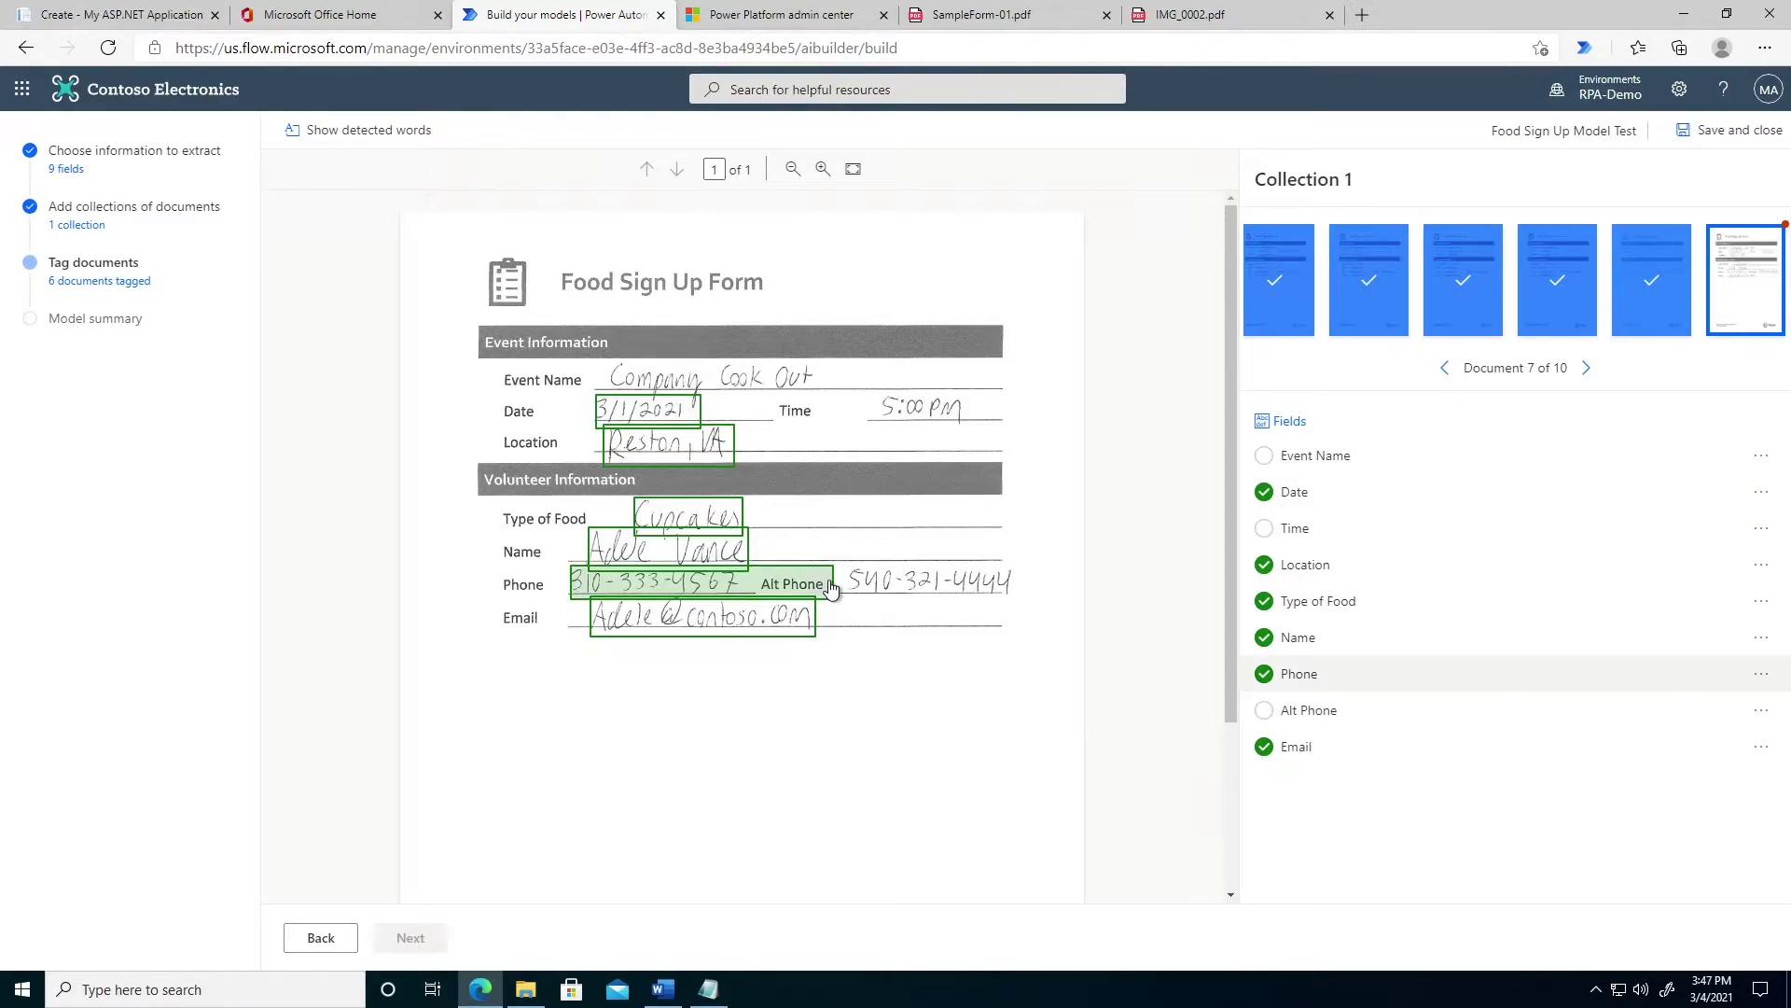
click(755, 593)
drag(830, 596, 750, 594)
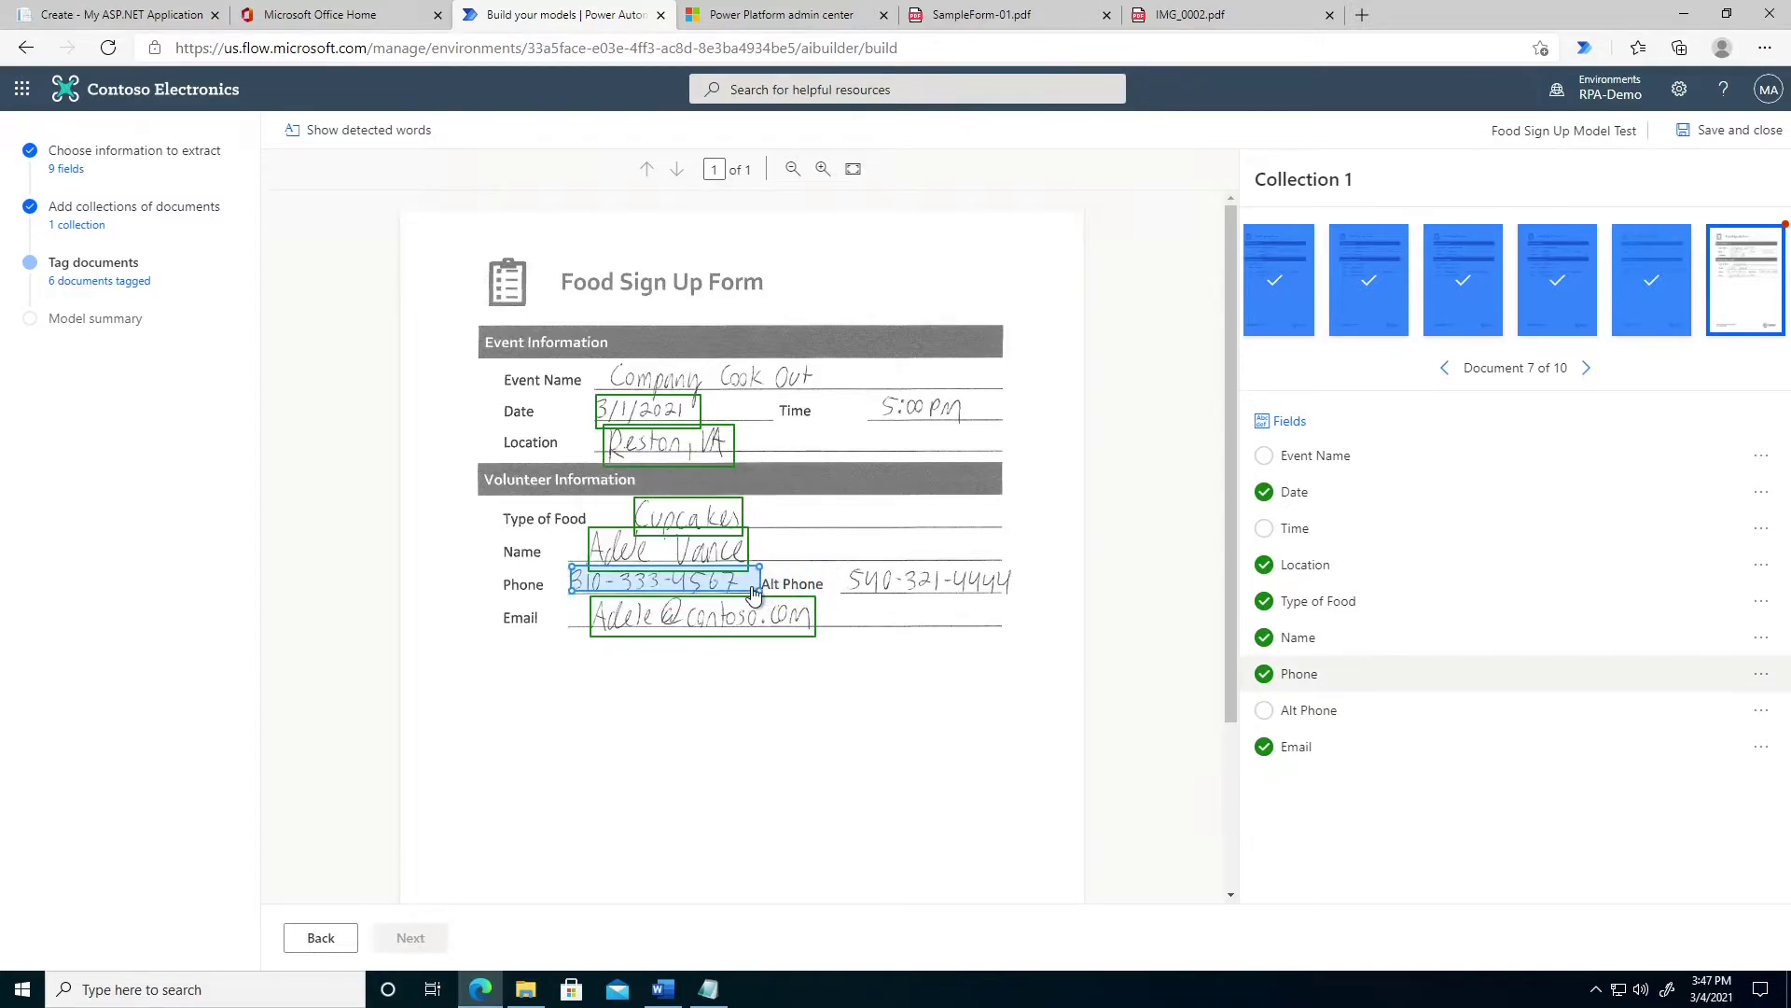
click(827, 573)
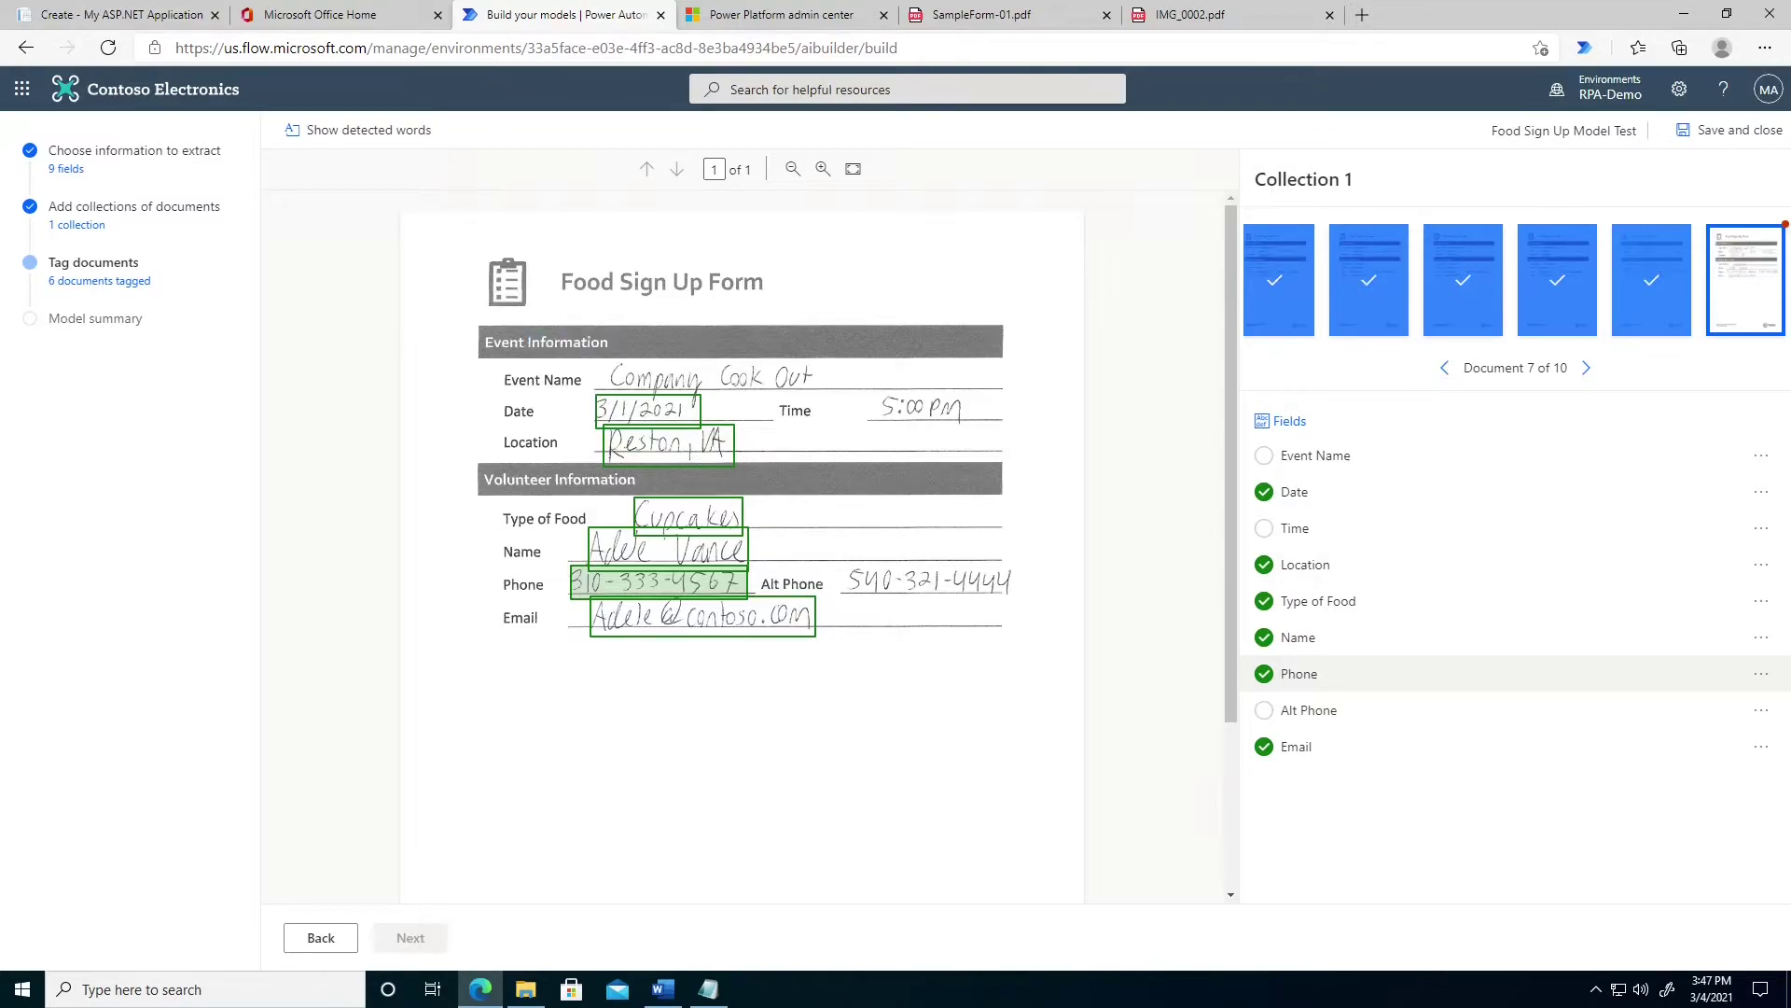
- Tag the handwritten event name, time and alternate phone number on document 7 with their matching fields
drag(608, 360, 979, 437)
click(666, 479)
click(691, 457)
drag(828, 560, 1045, 612)
click(733, 585)
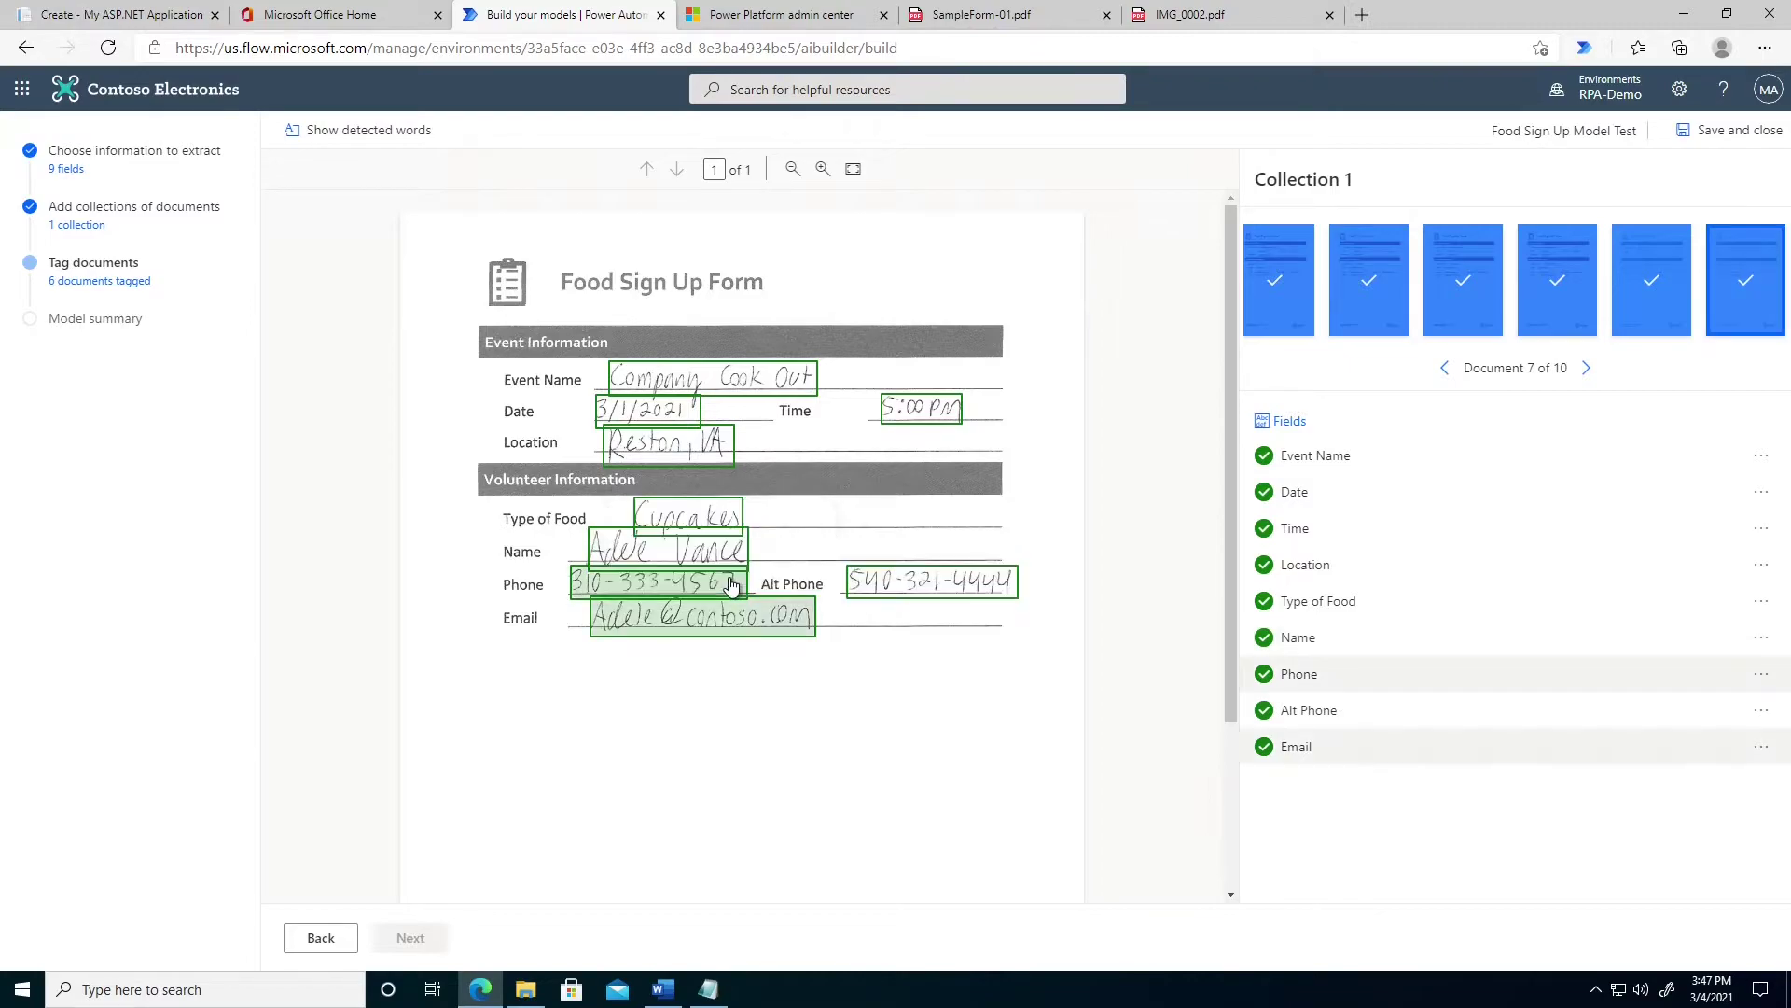
- Complete the field tags on documents 8 to 10, and train the model
click(1586, 369)
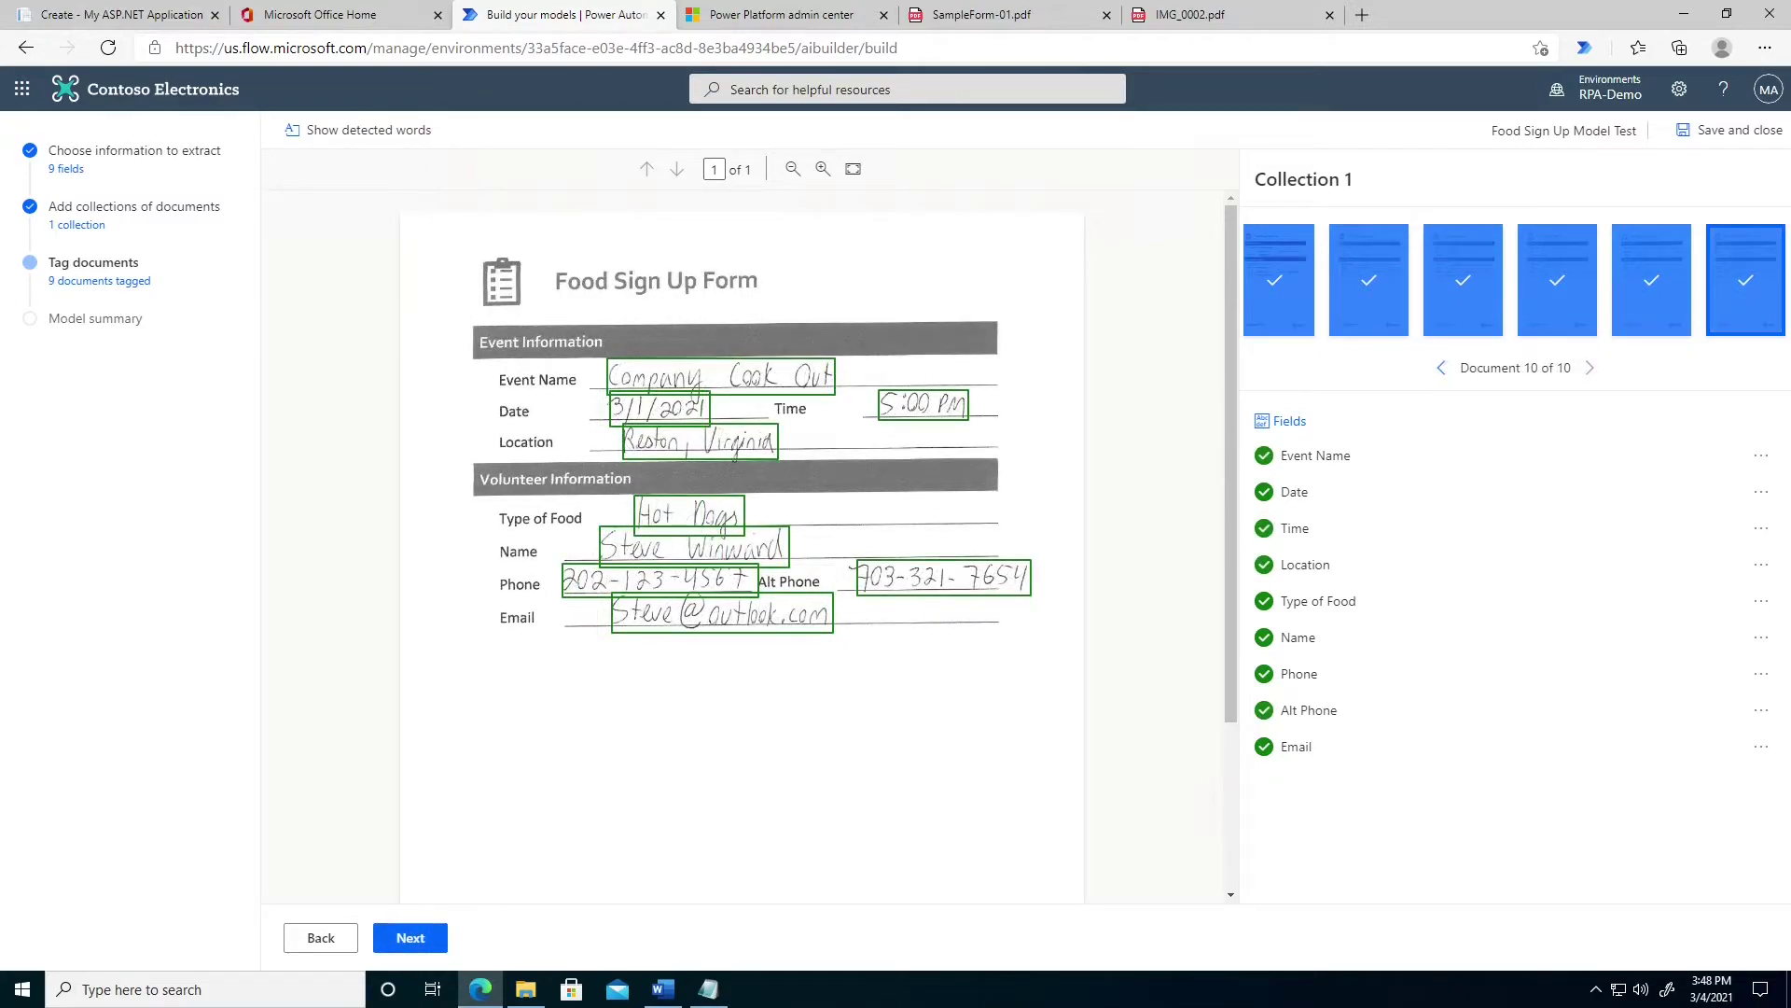
click(408, 941)
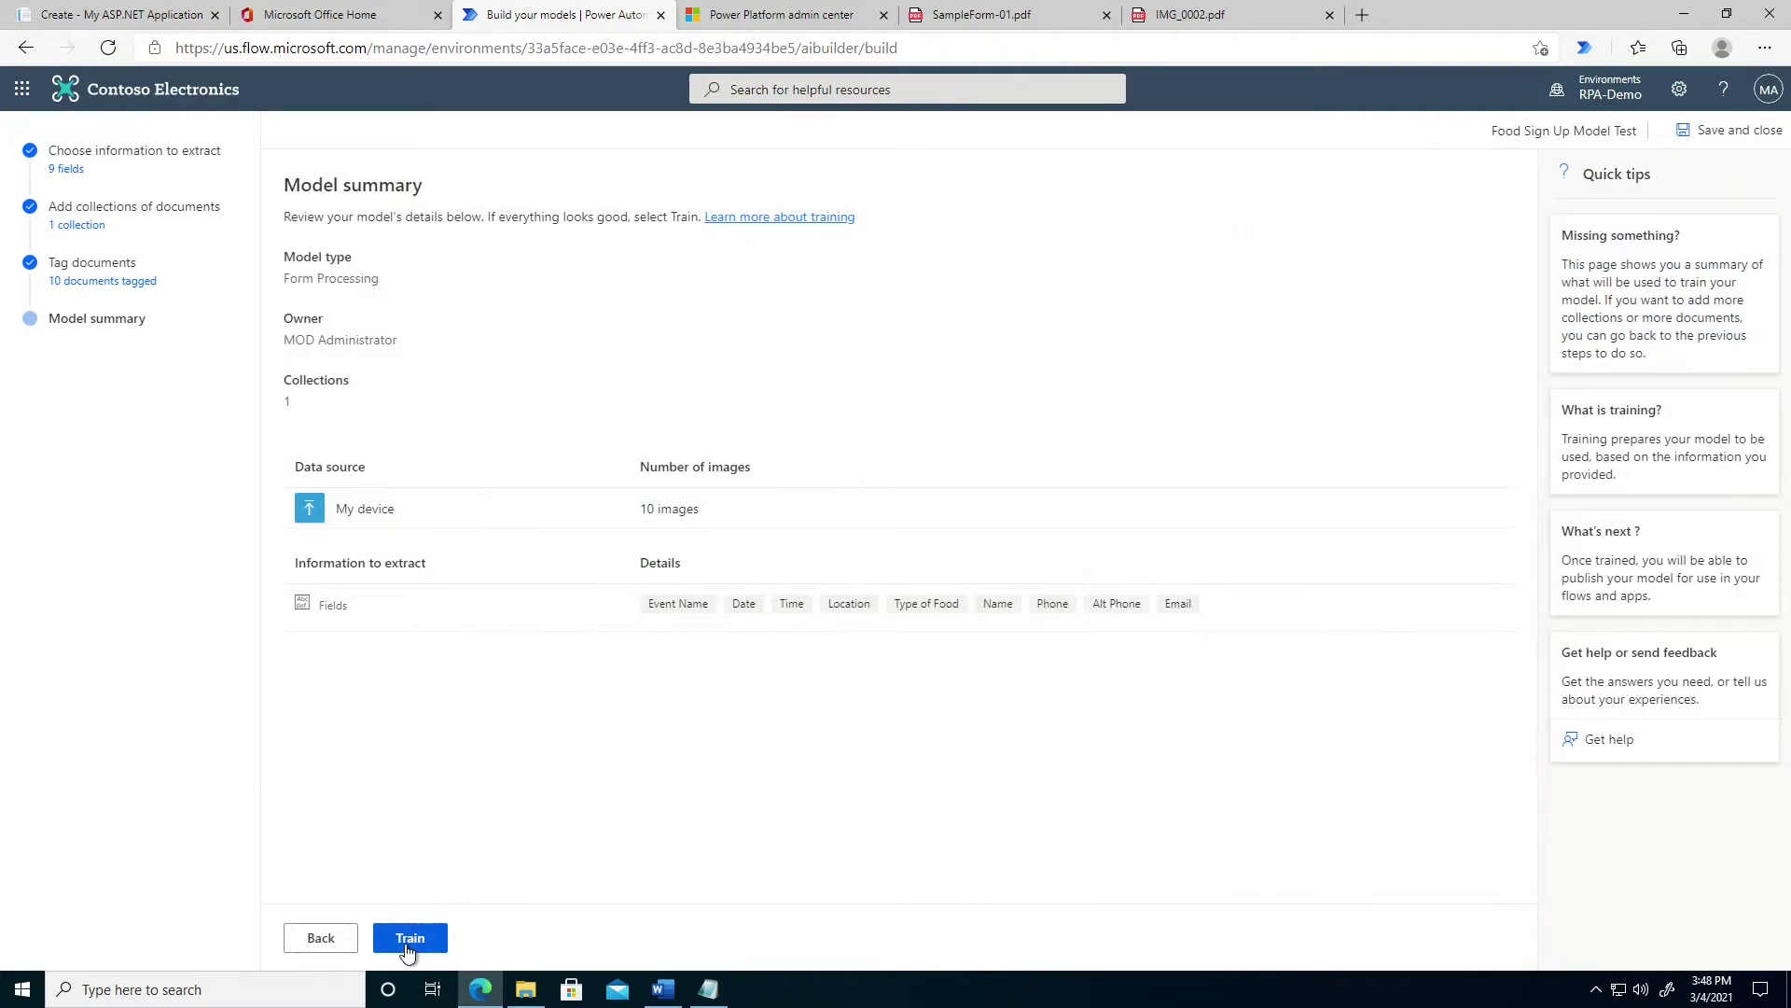
click(408, 943)
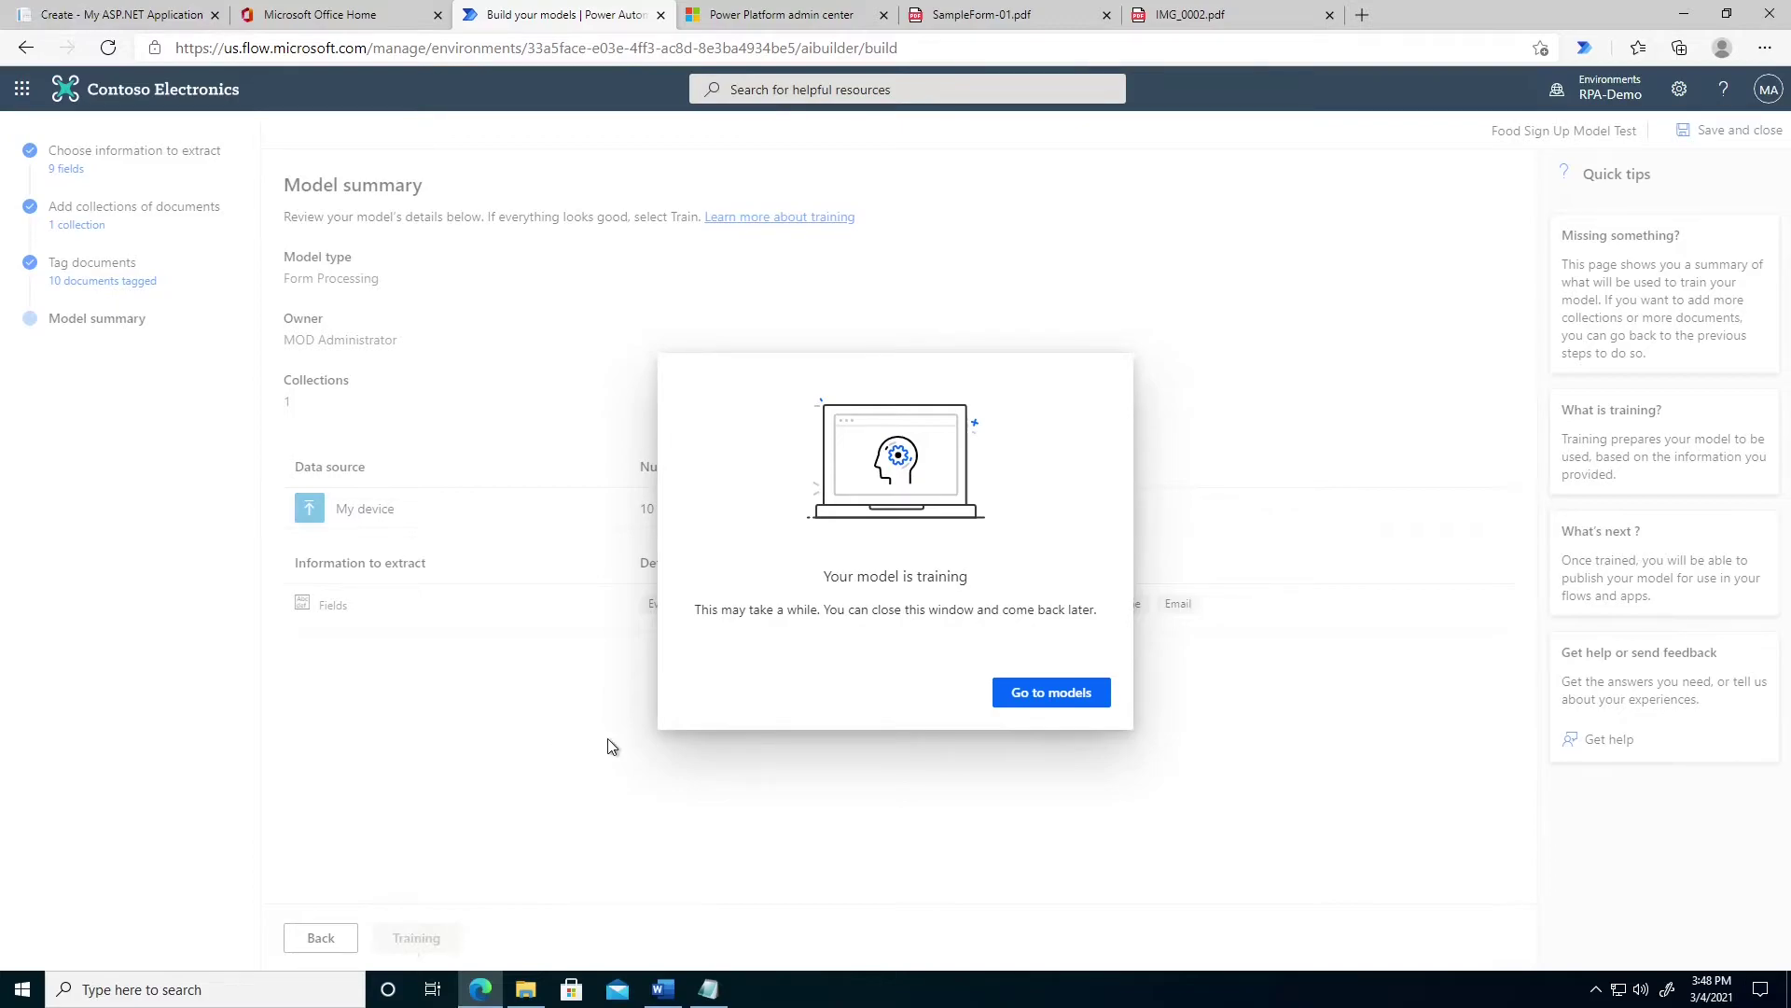
click(1045, 698)
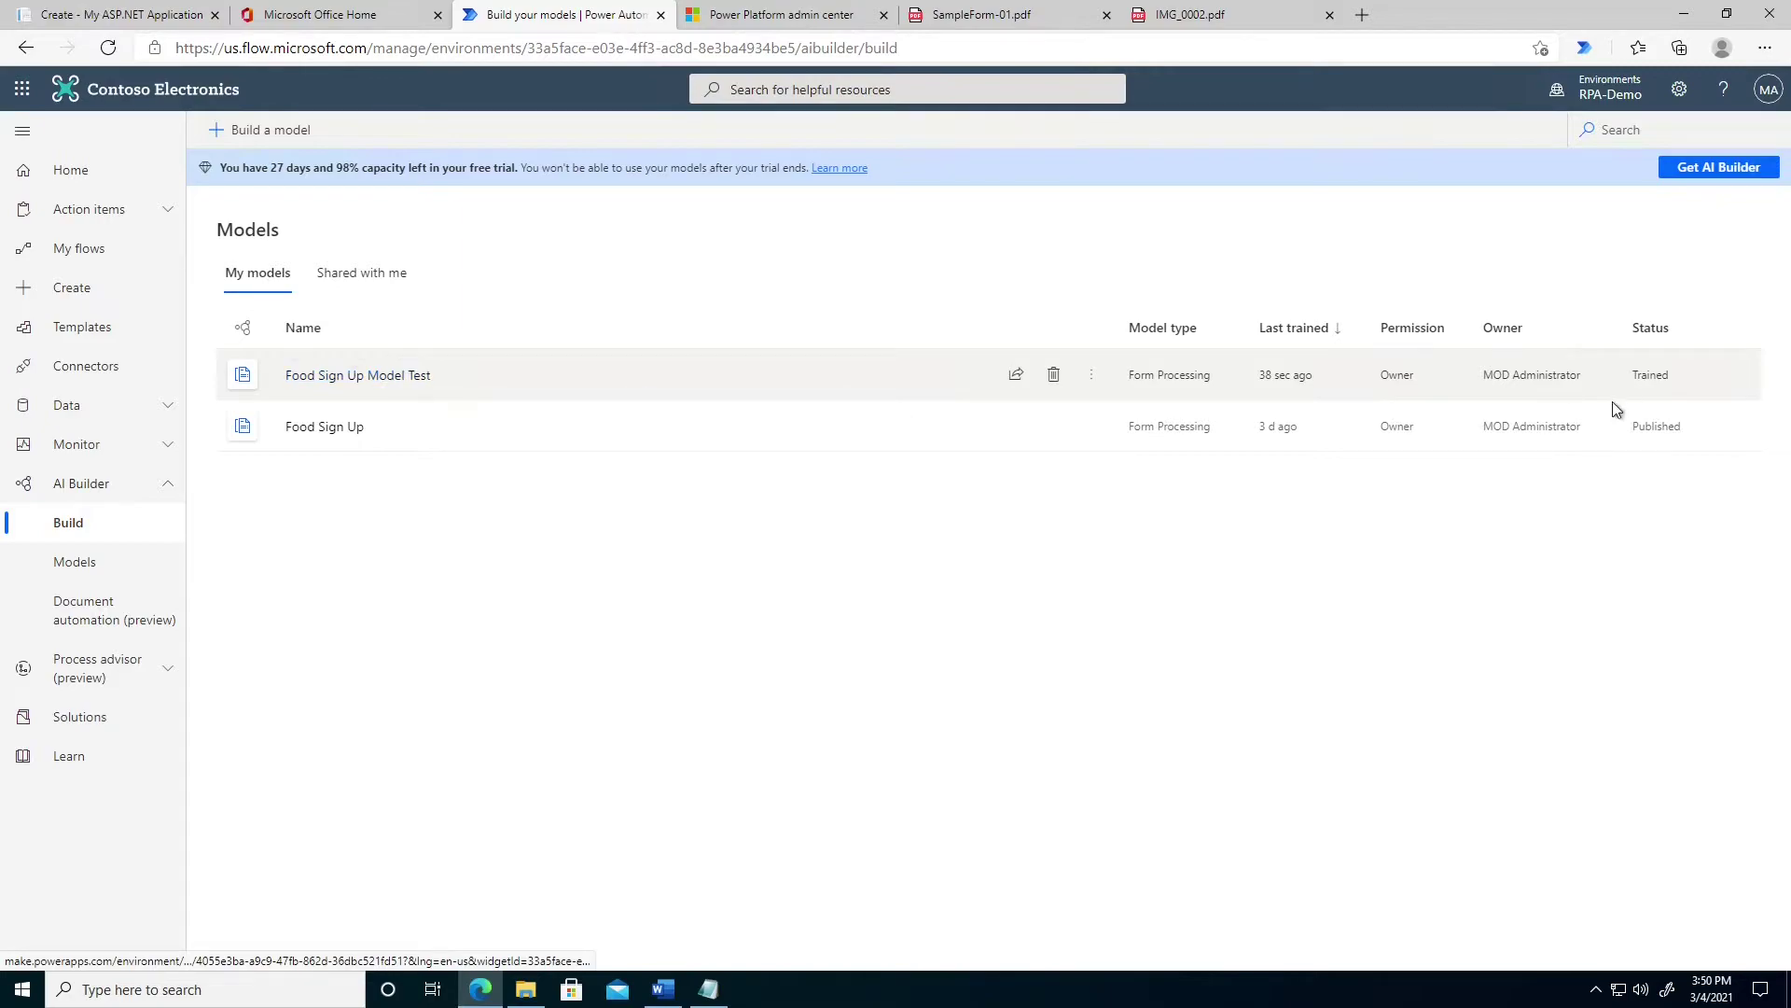
- Run a quick test of Food Sign Up Model Test using IMG_0004 from the handwritten folder
click(401, 385)
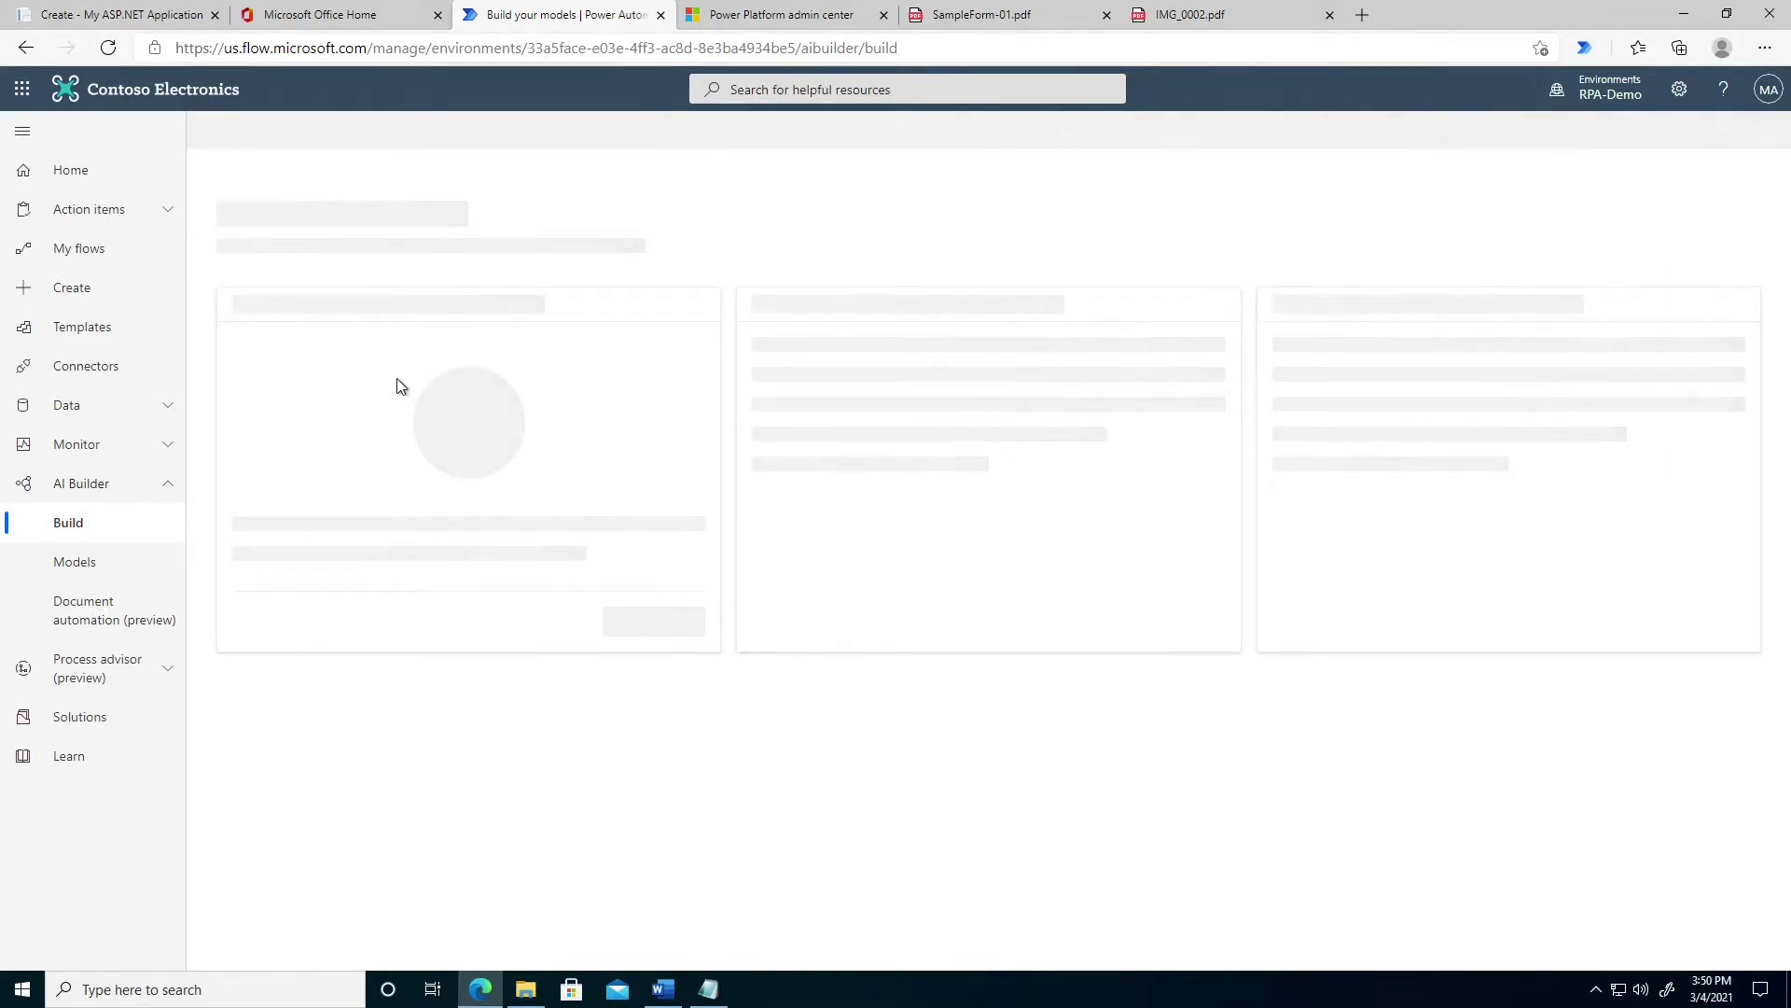
click(664, 663)
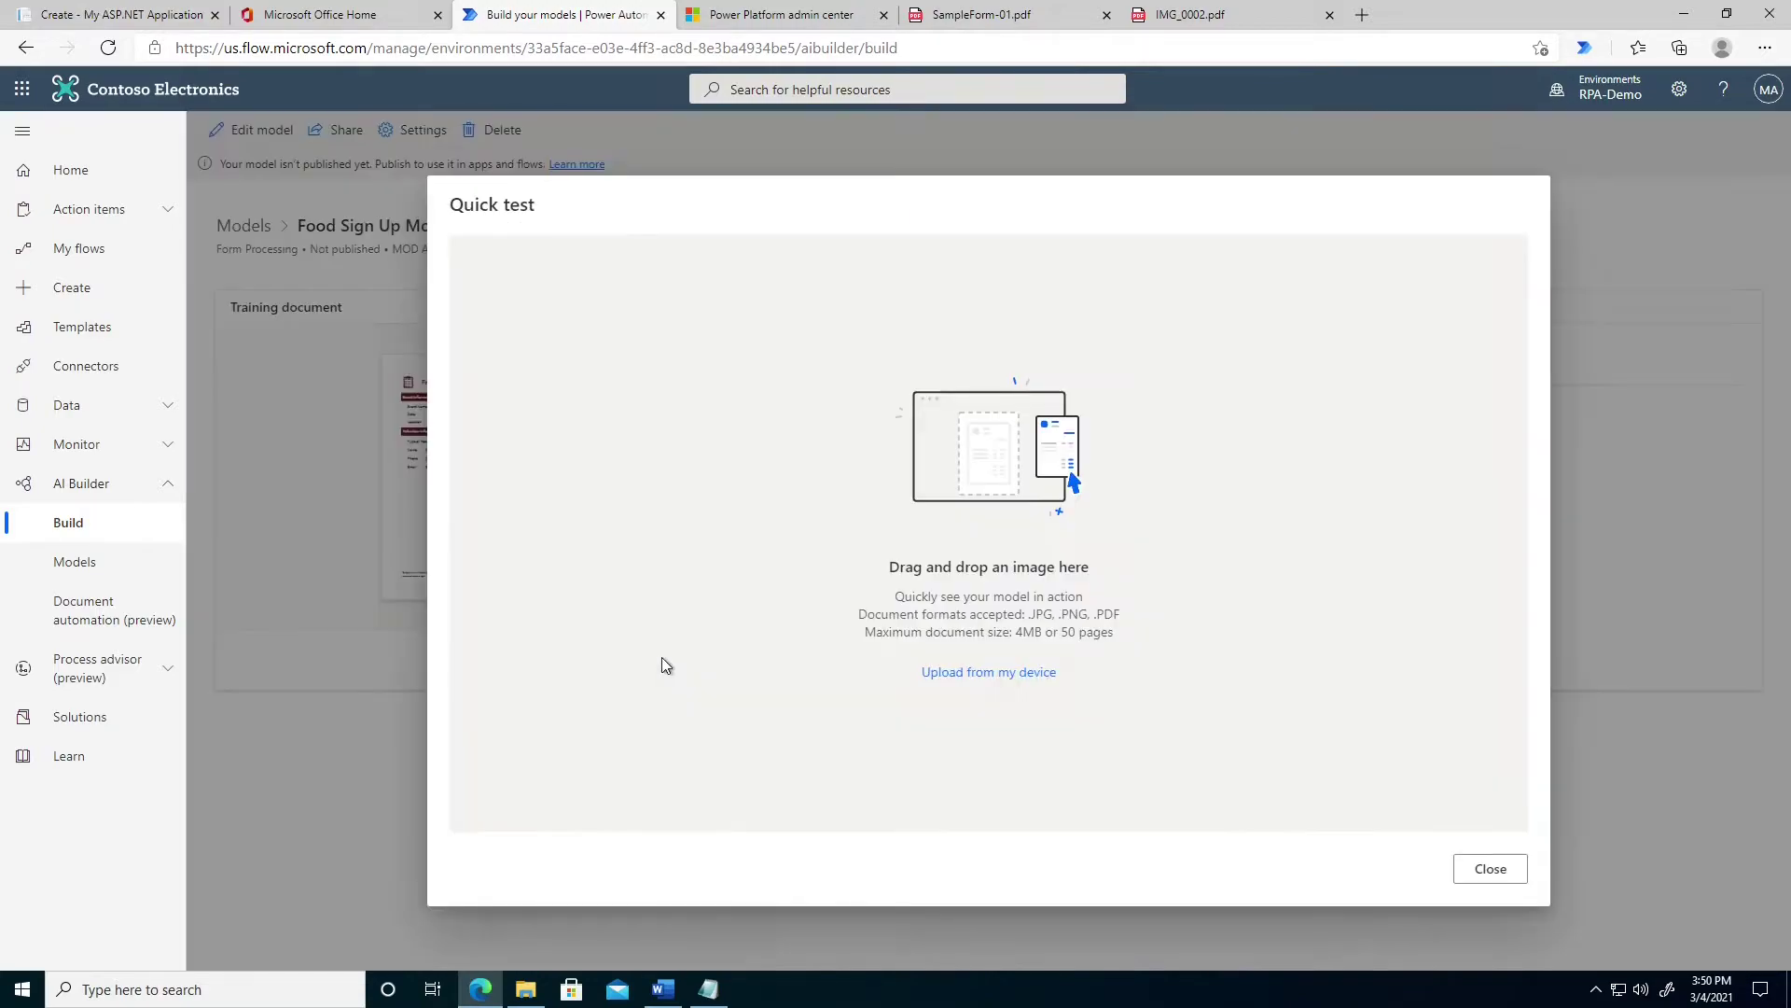
click(1033, 676)
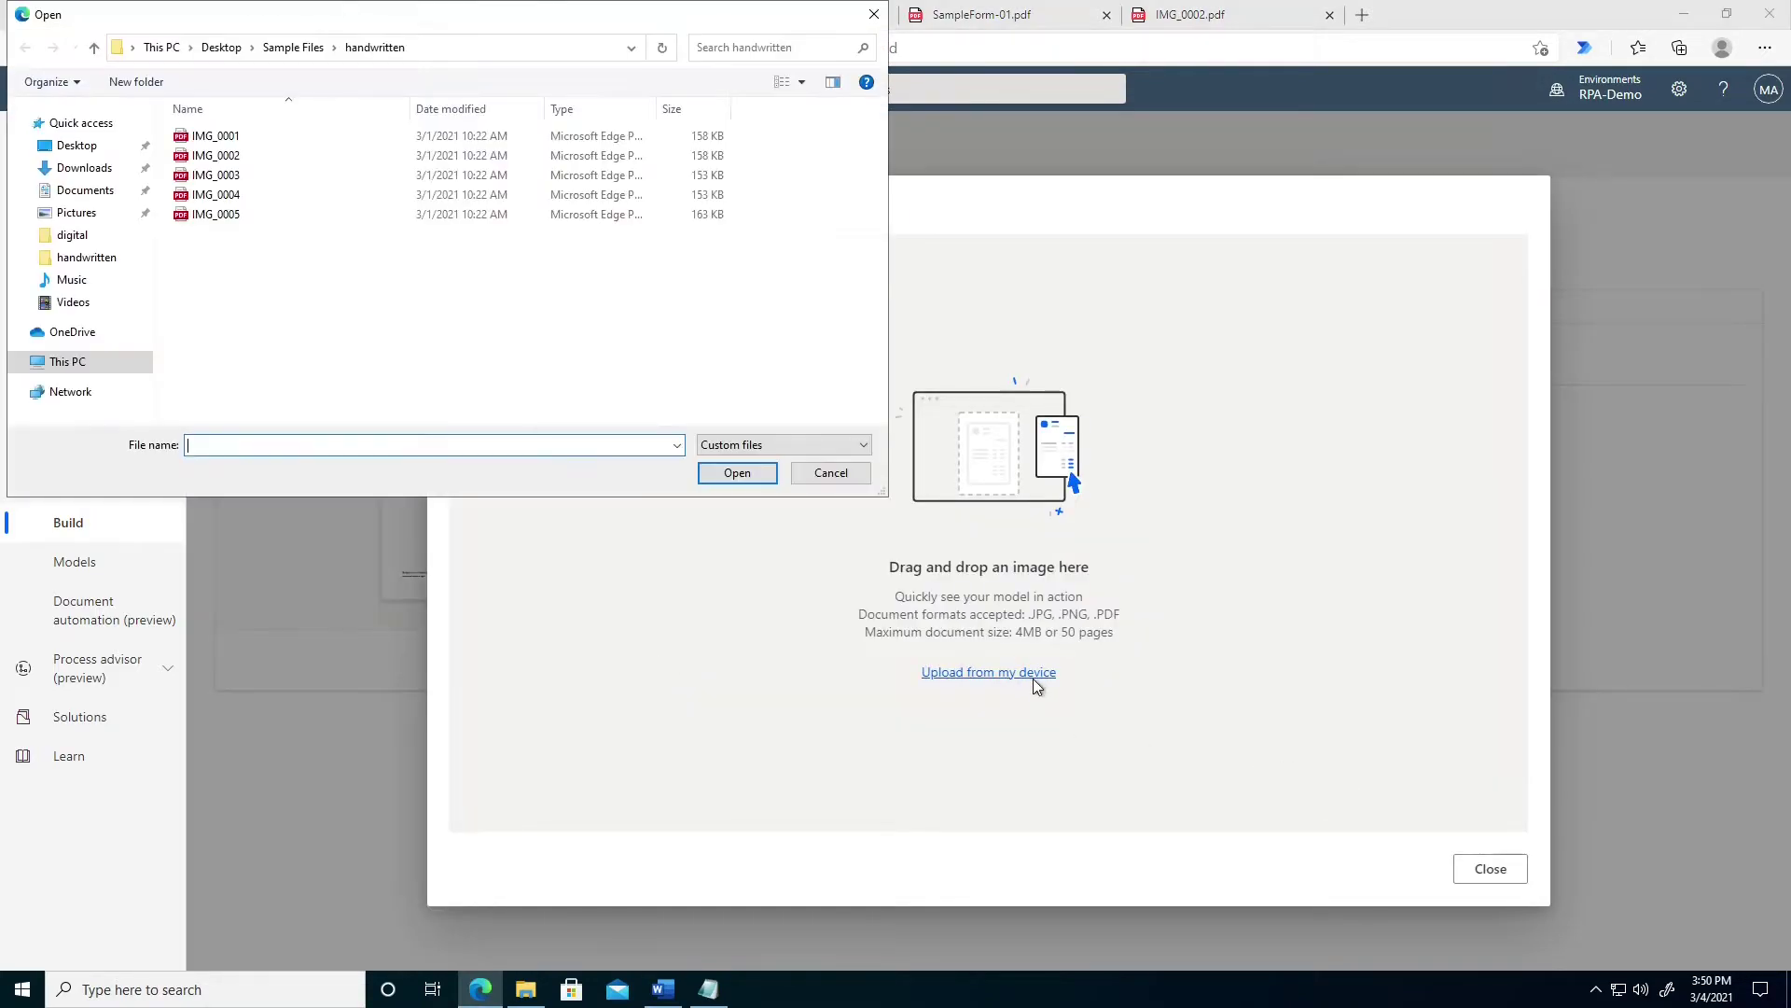
click(255, 193)
click(742, 474)
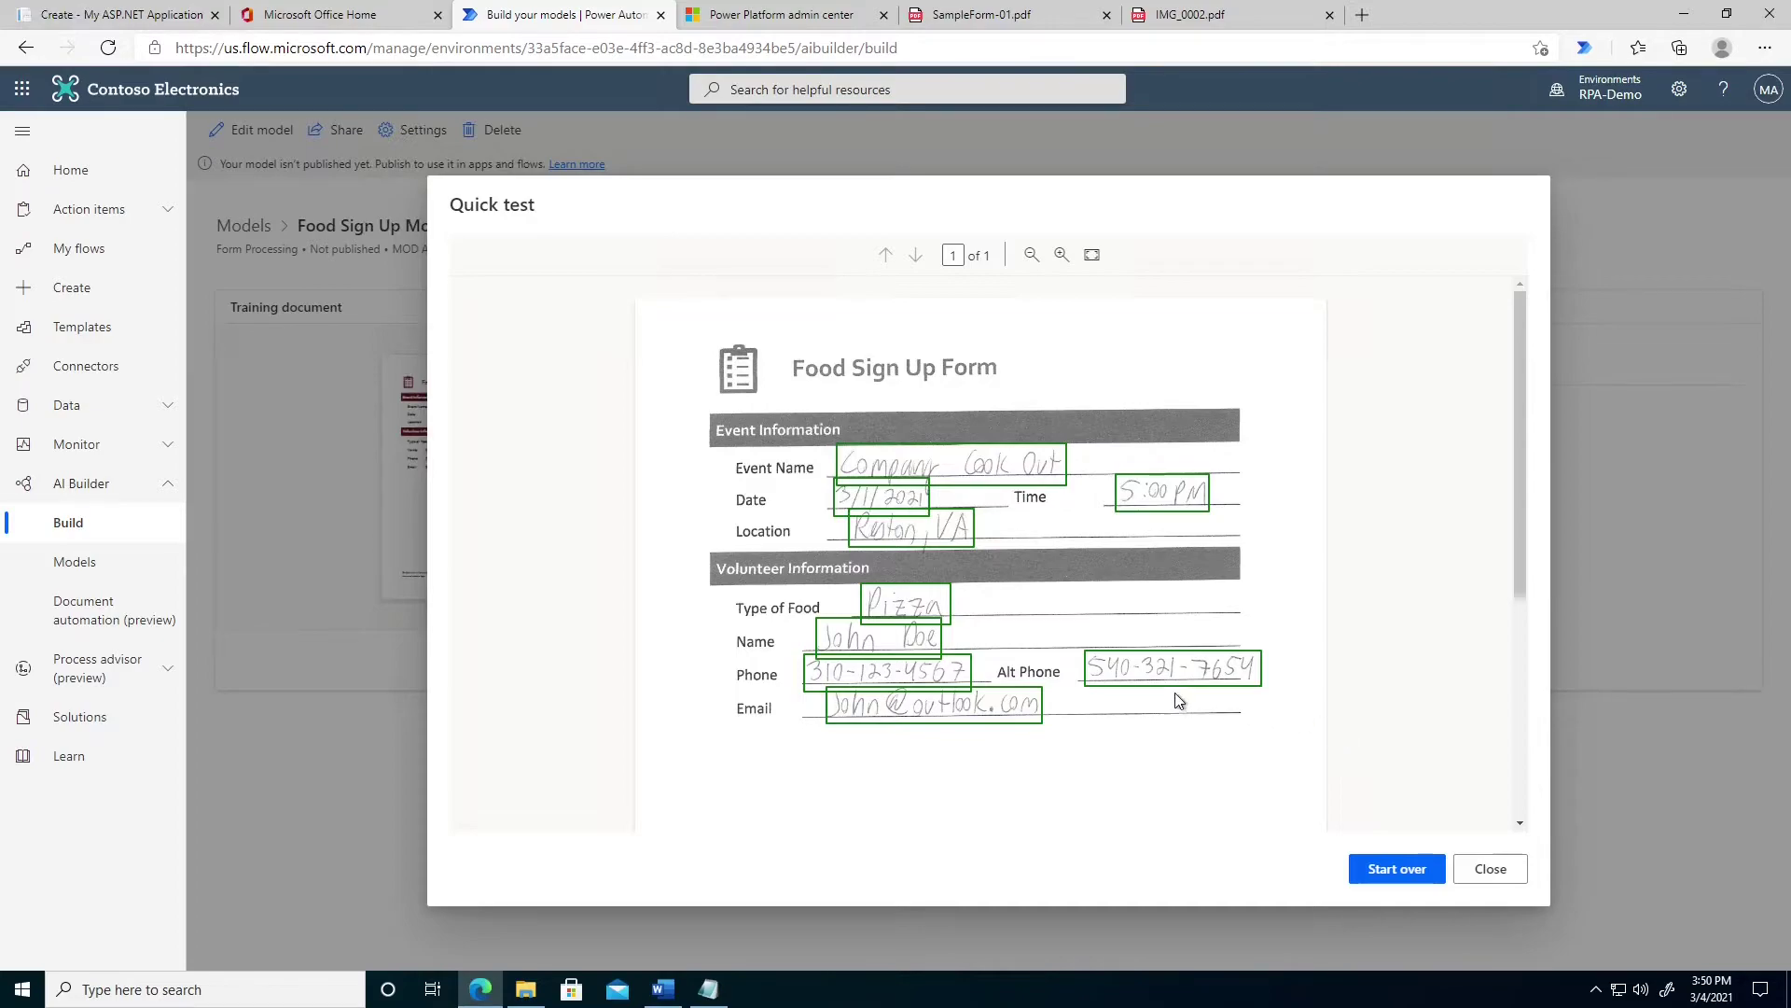
- Review the extracted values and confidence scores for the test form's fields, and publish the model
mouse_move(1125, 670)
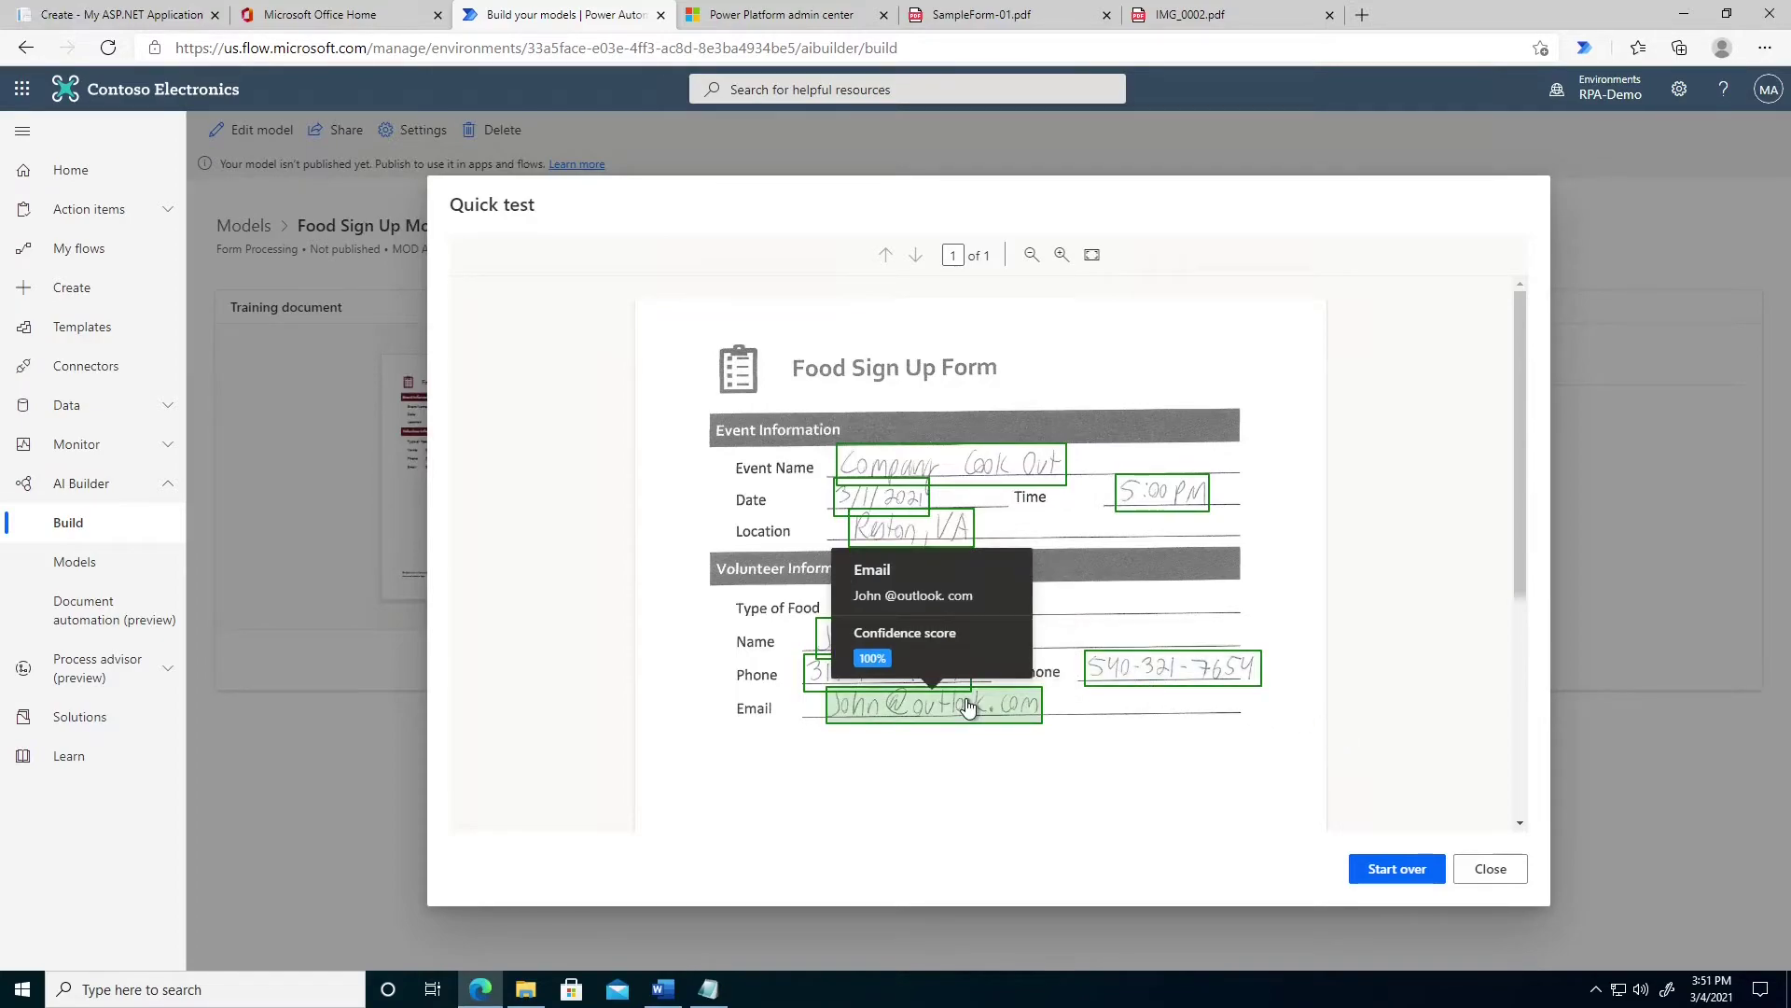
mouse_move(868, 639)
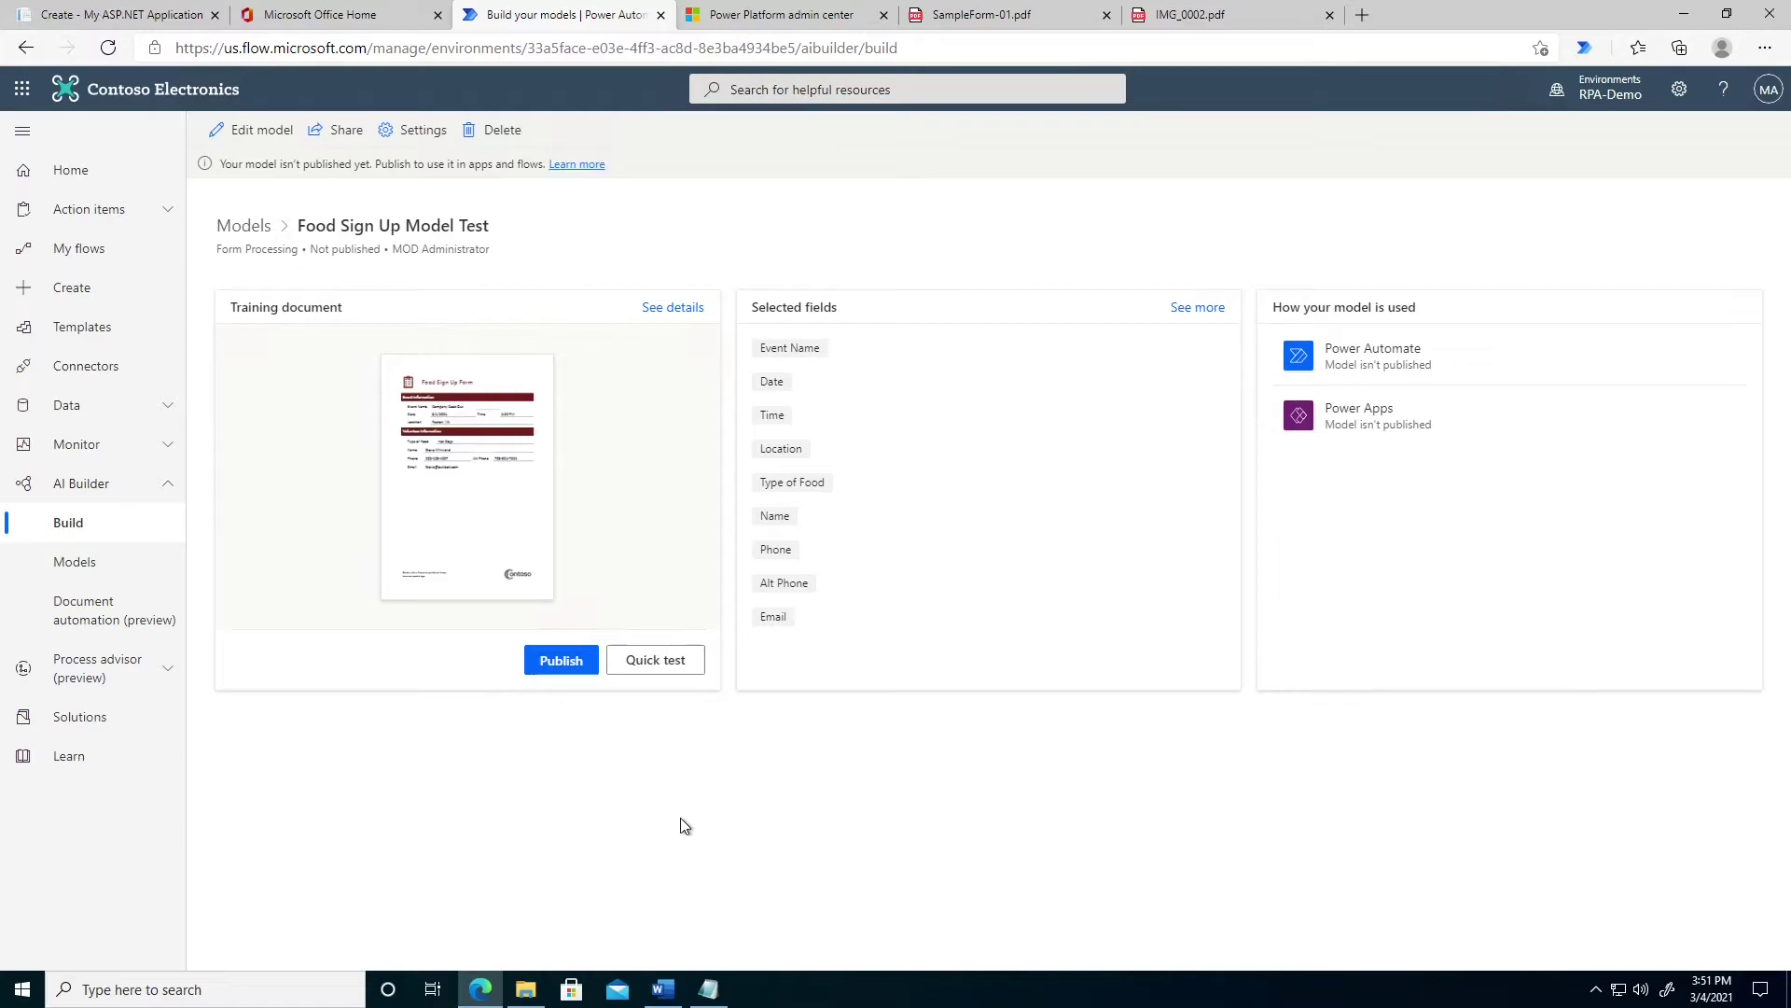
click(566, 665)
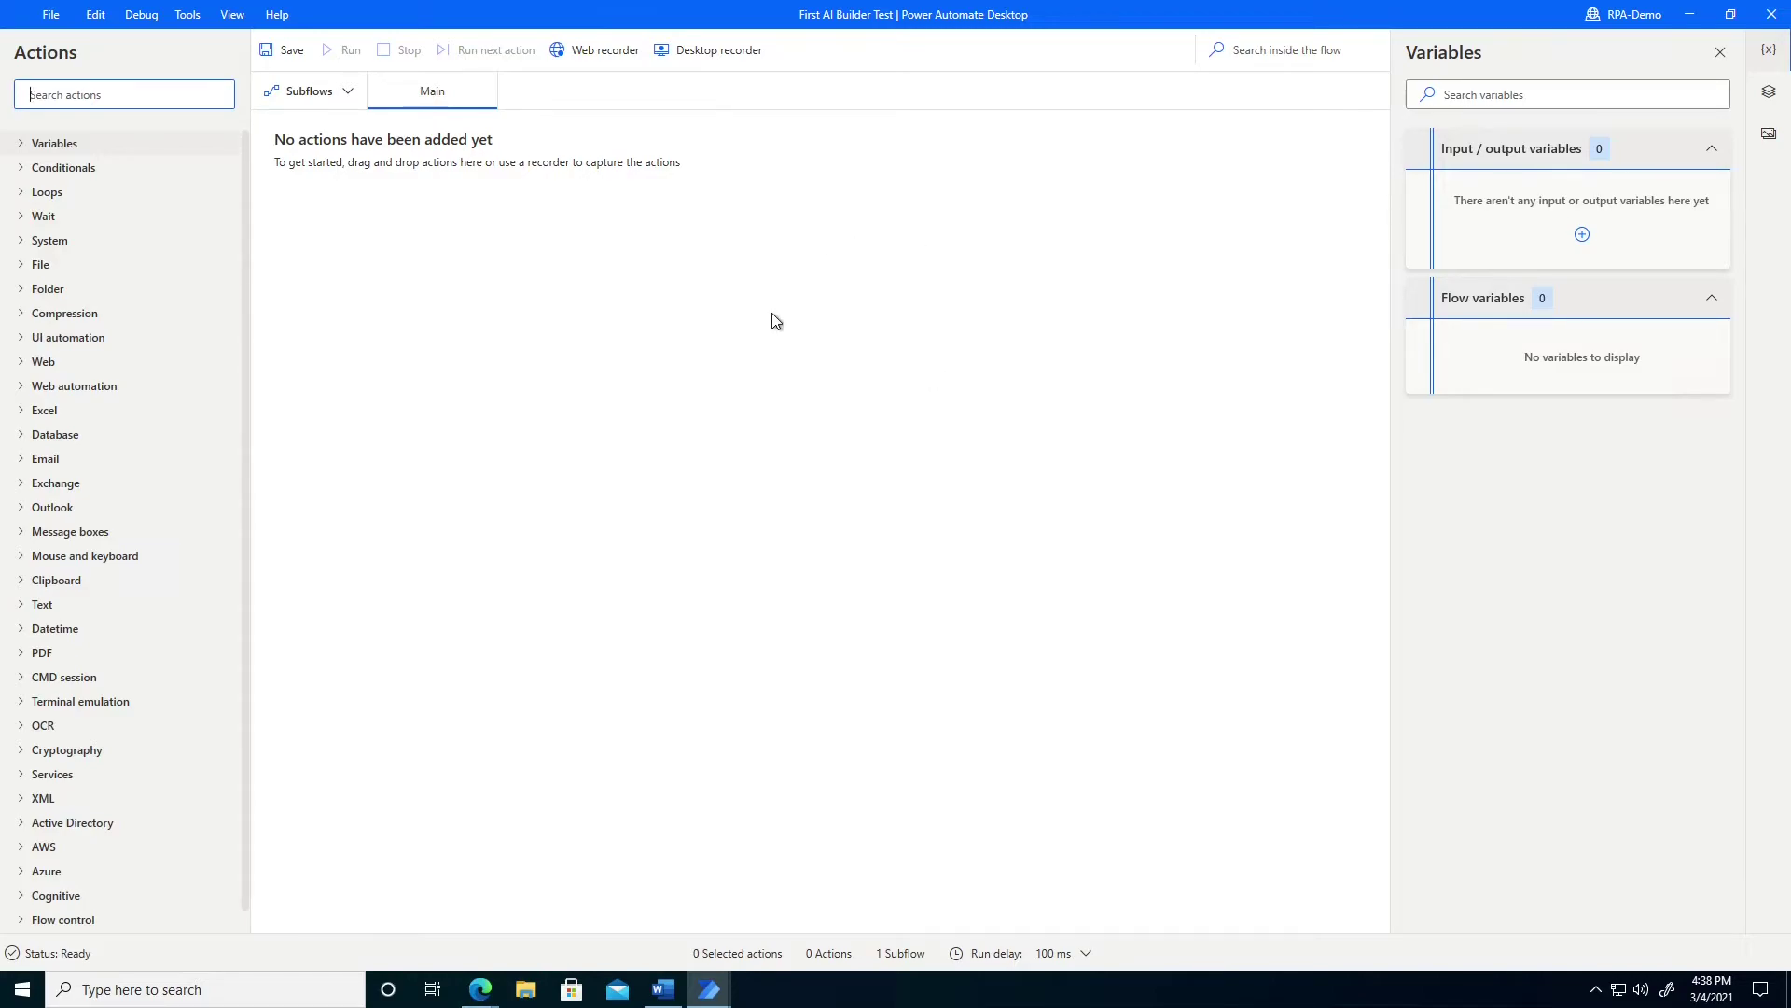
- Set up a web recording session using Microsoft Edge, and bring its new Microsoft home page window to the front
click(574, 58)
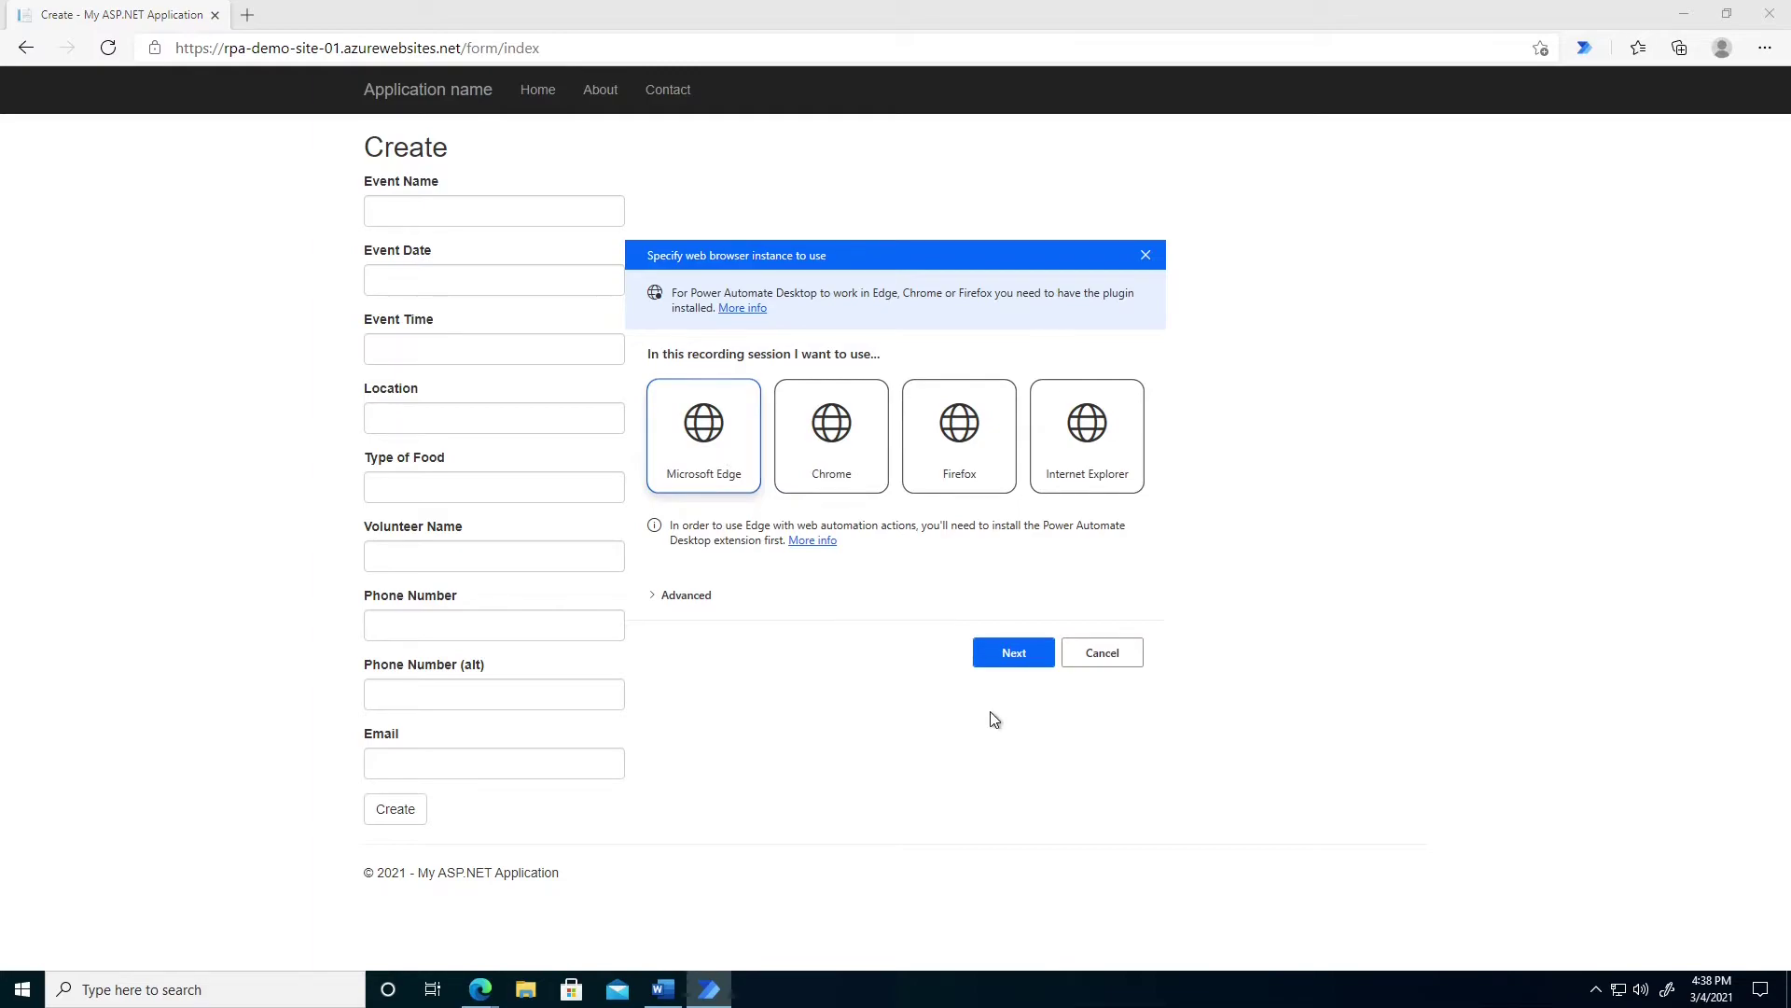
click(1006, 663)
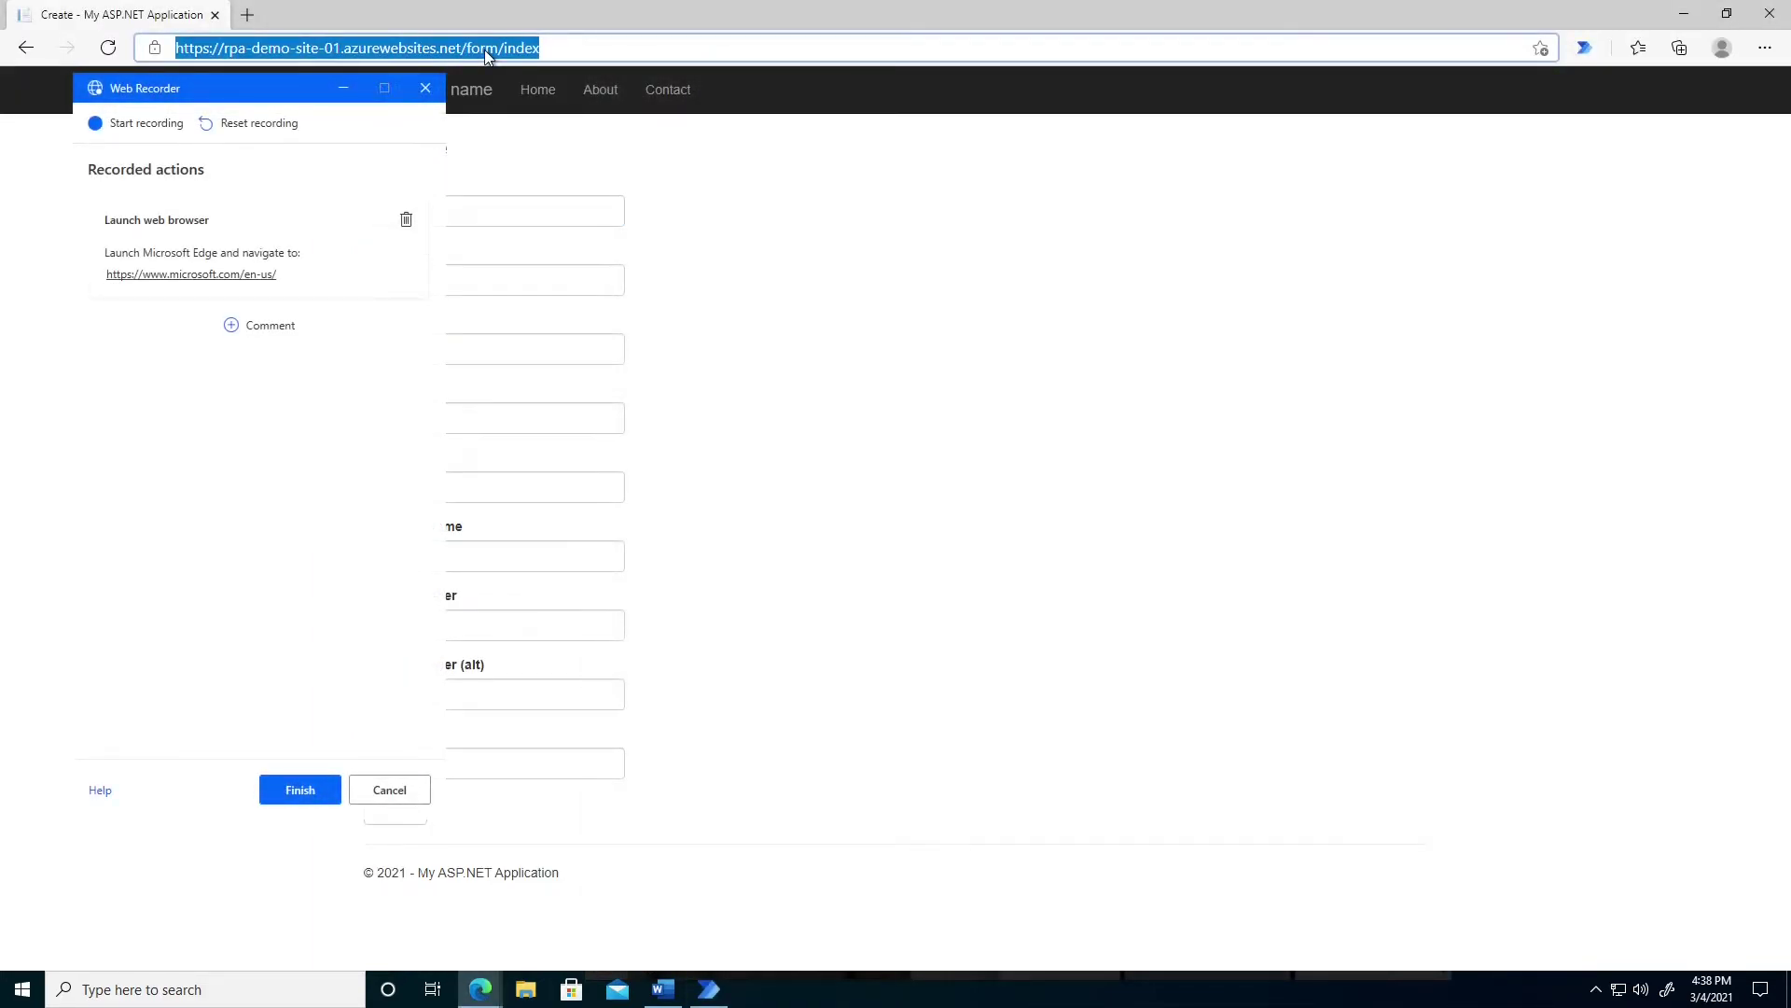
click(260, 95)
mouse_move(481, 989)
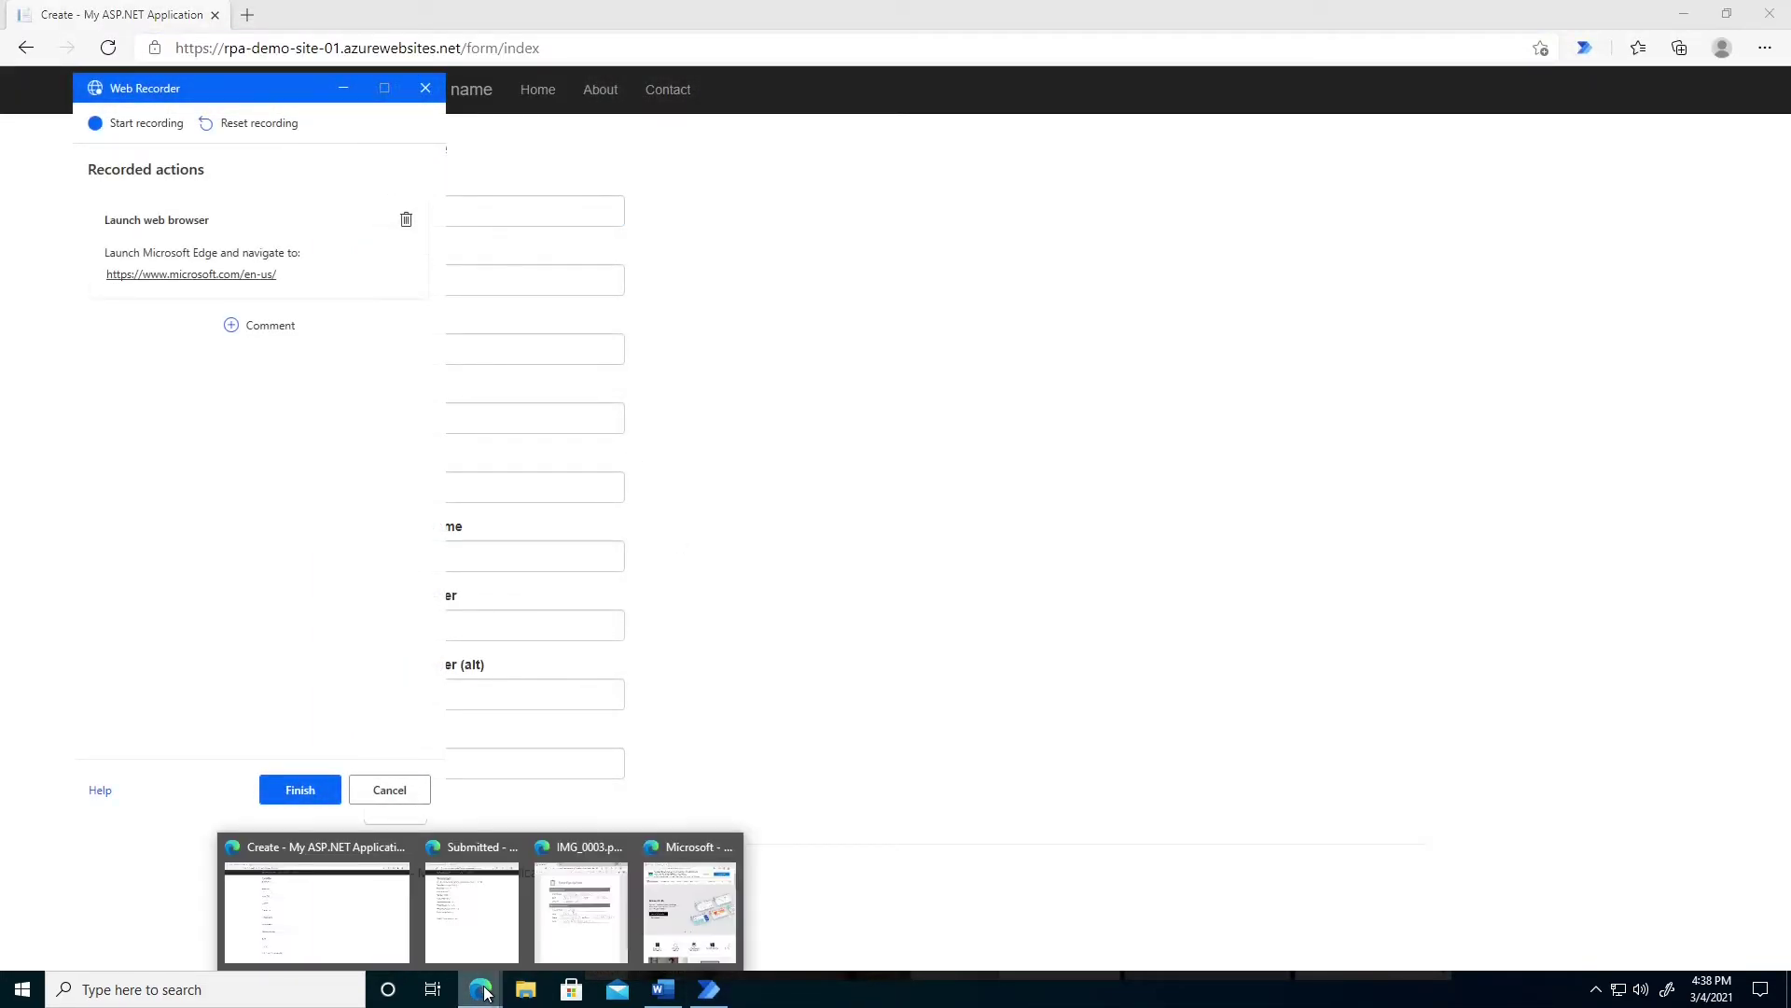
click(684, 925)
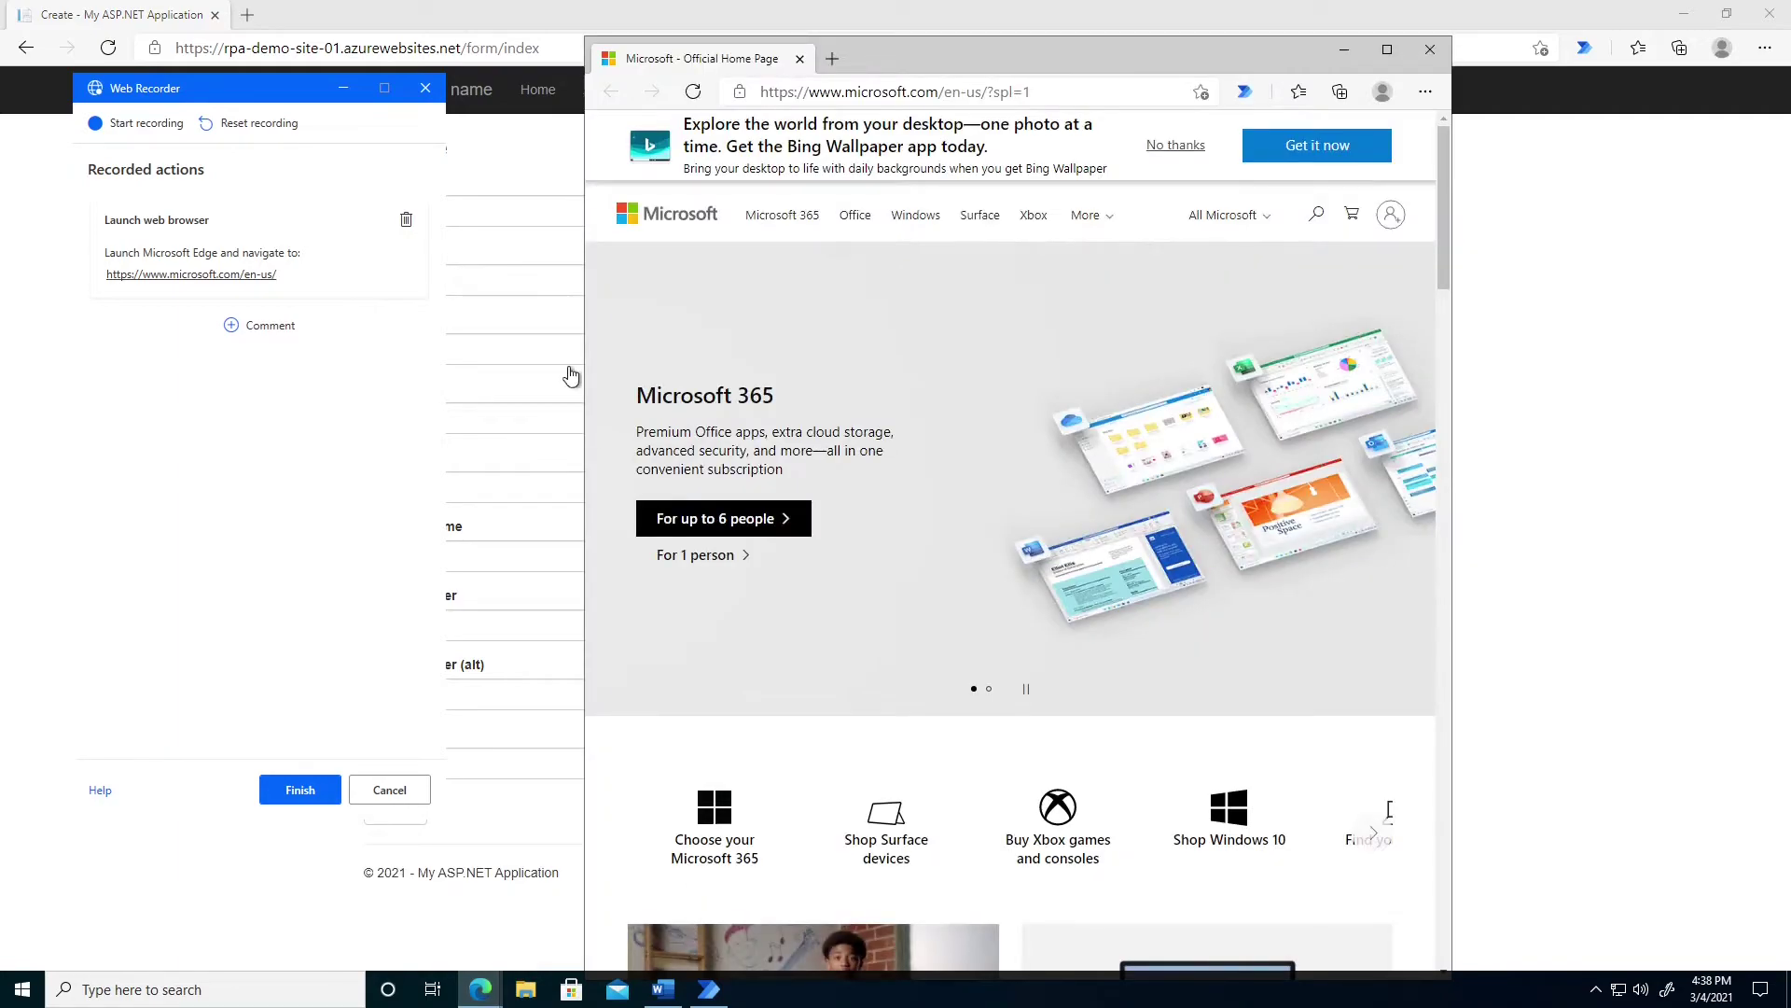
click(131, 123)
click(836, 103)
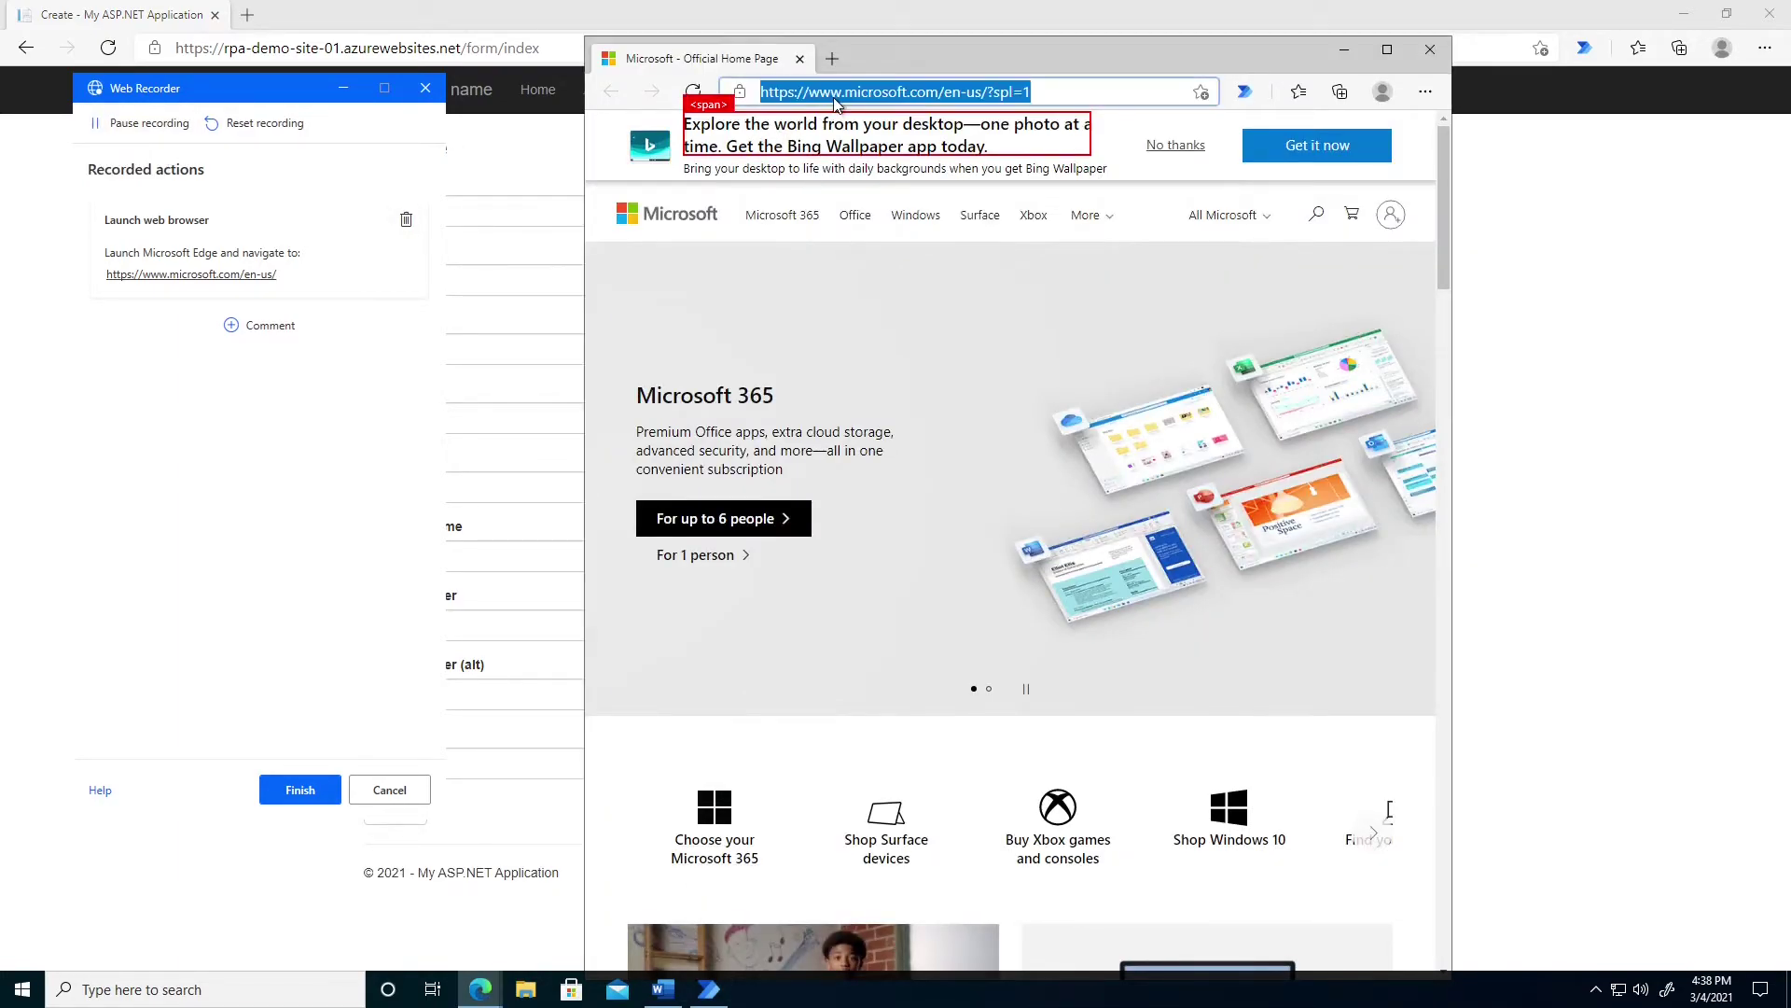
text(https://rpa-demo-site-01.azurewebsites.net/form/index)
key(Return)
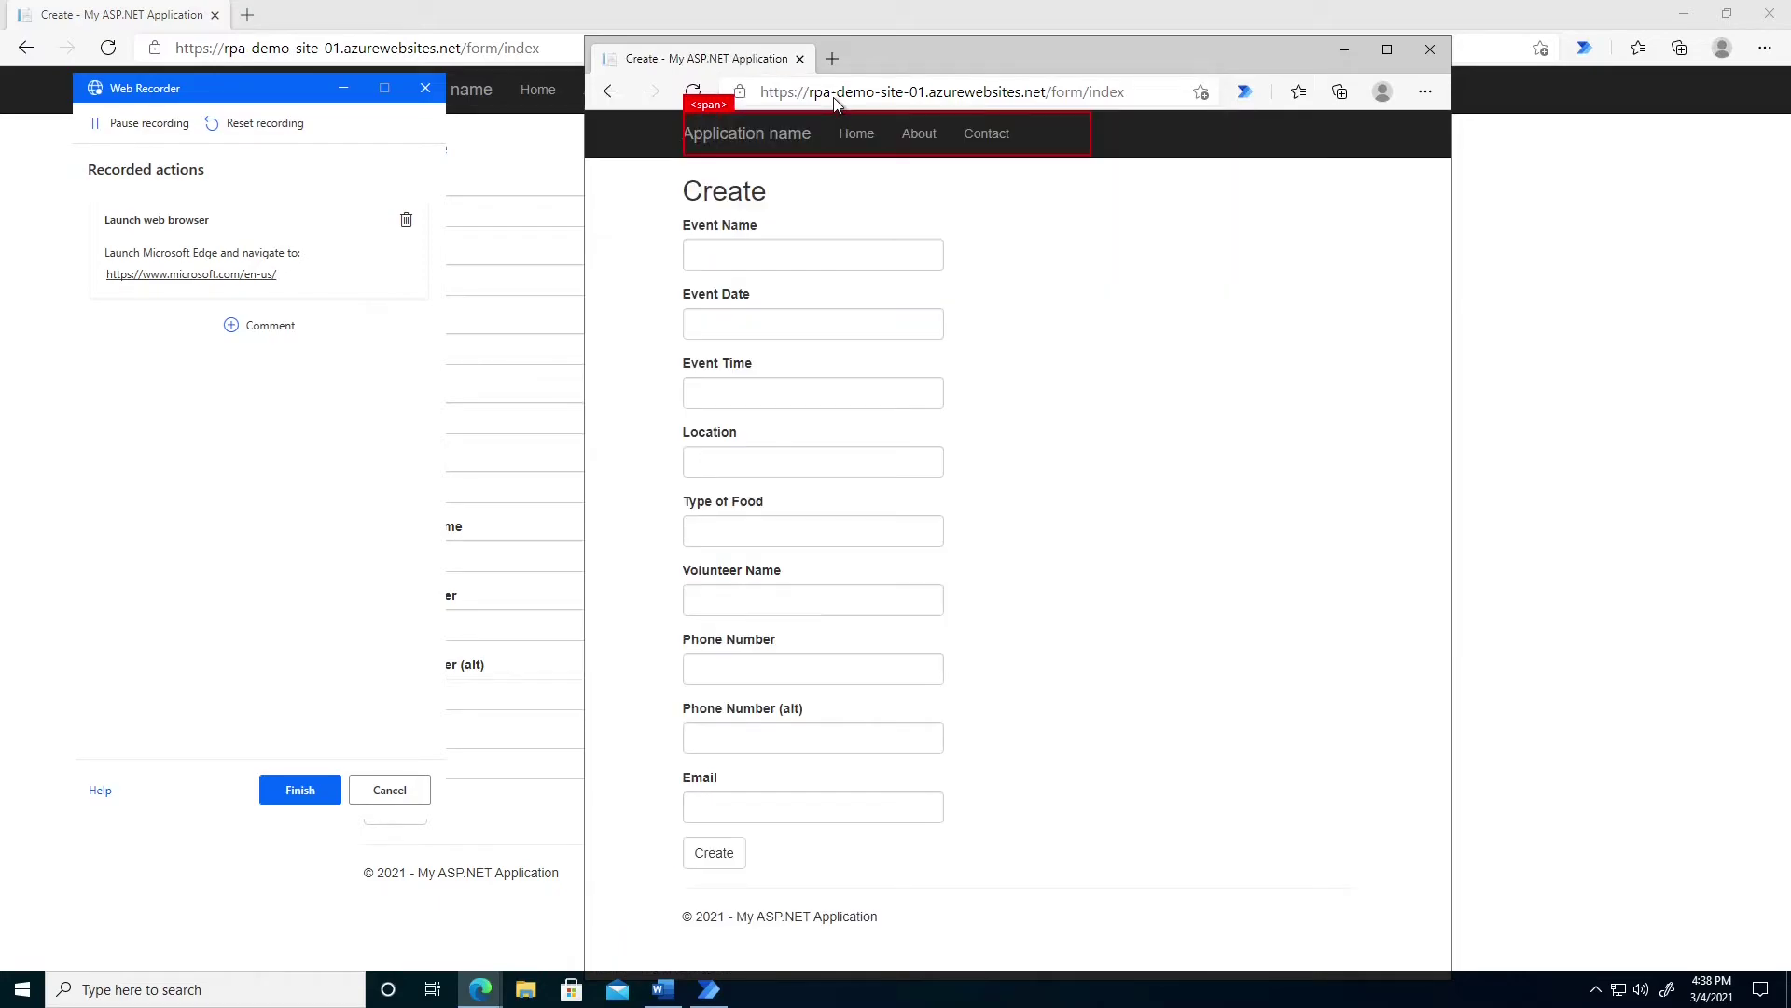
- Record filling in Event Name as Company Cook Out, Event Date as 3/1/2021 and Event Time as 5:00 PM, and finish the recording
click(812, 255)
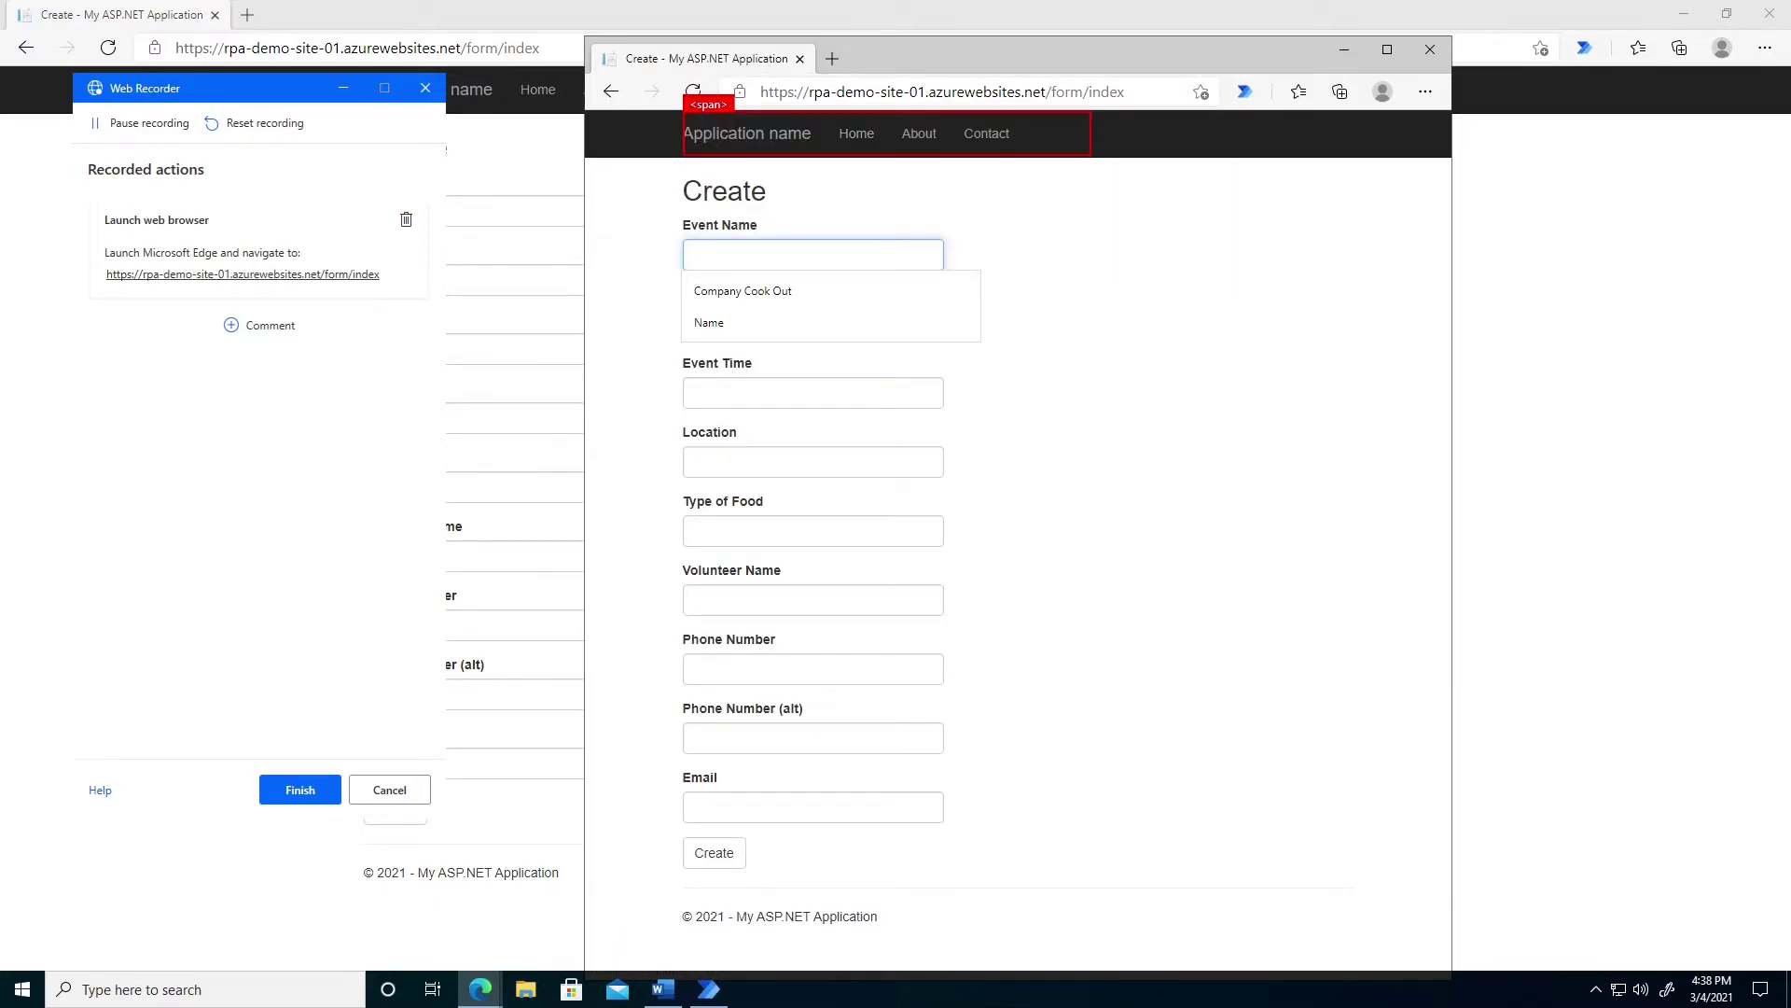
click(738, 297)
click(745, 324)
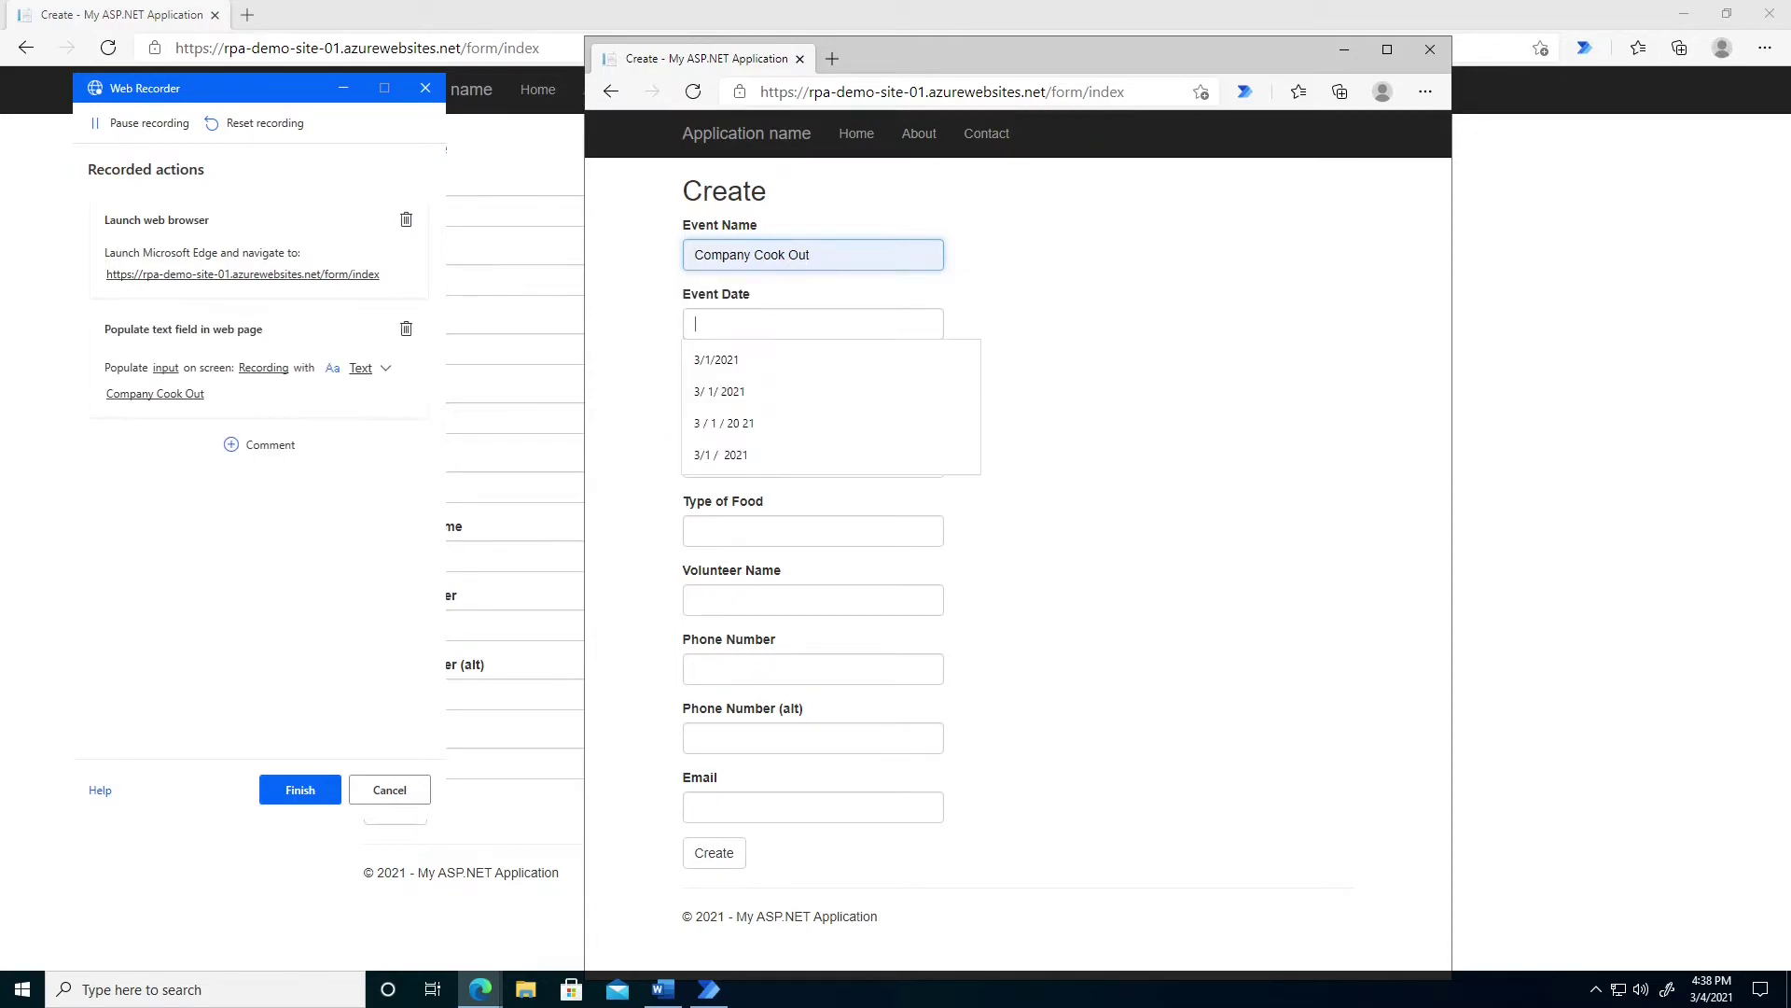
click(745, 360)
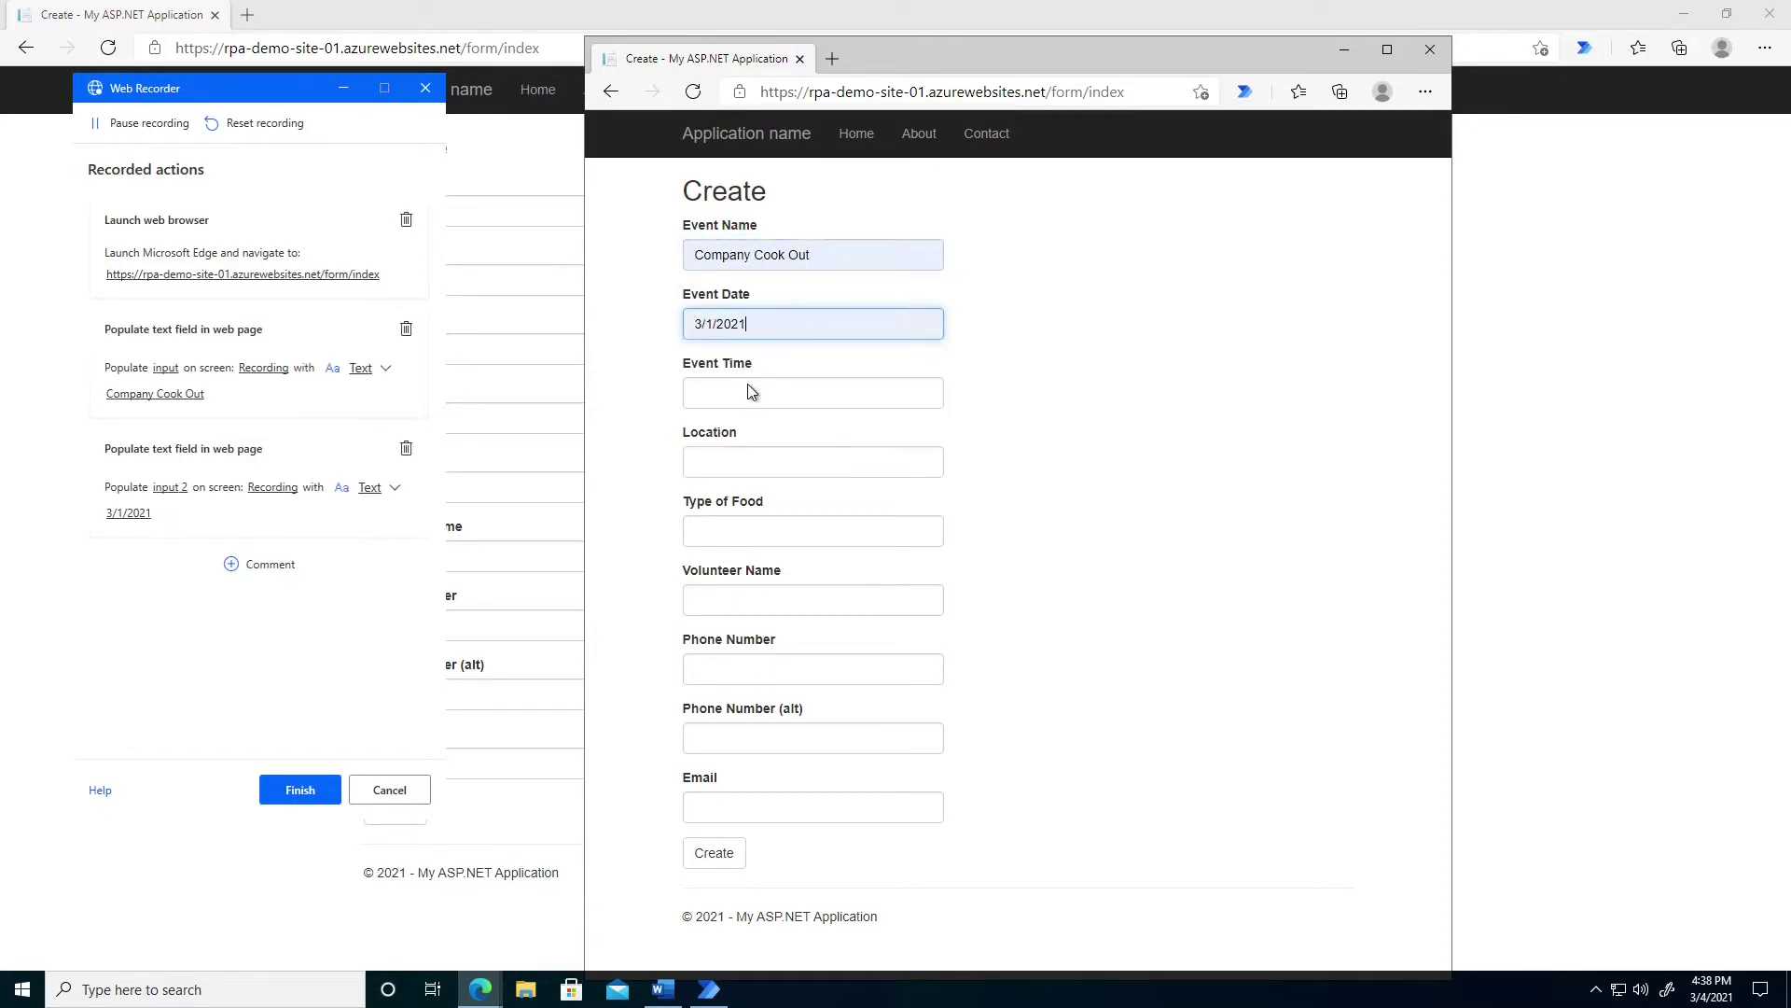
click(747, 392)
click(735, 433)
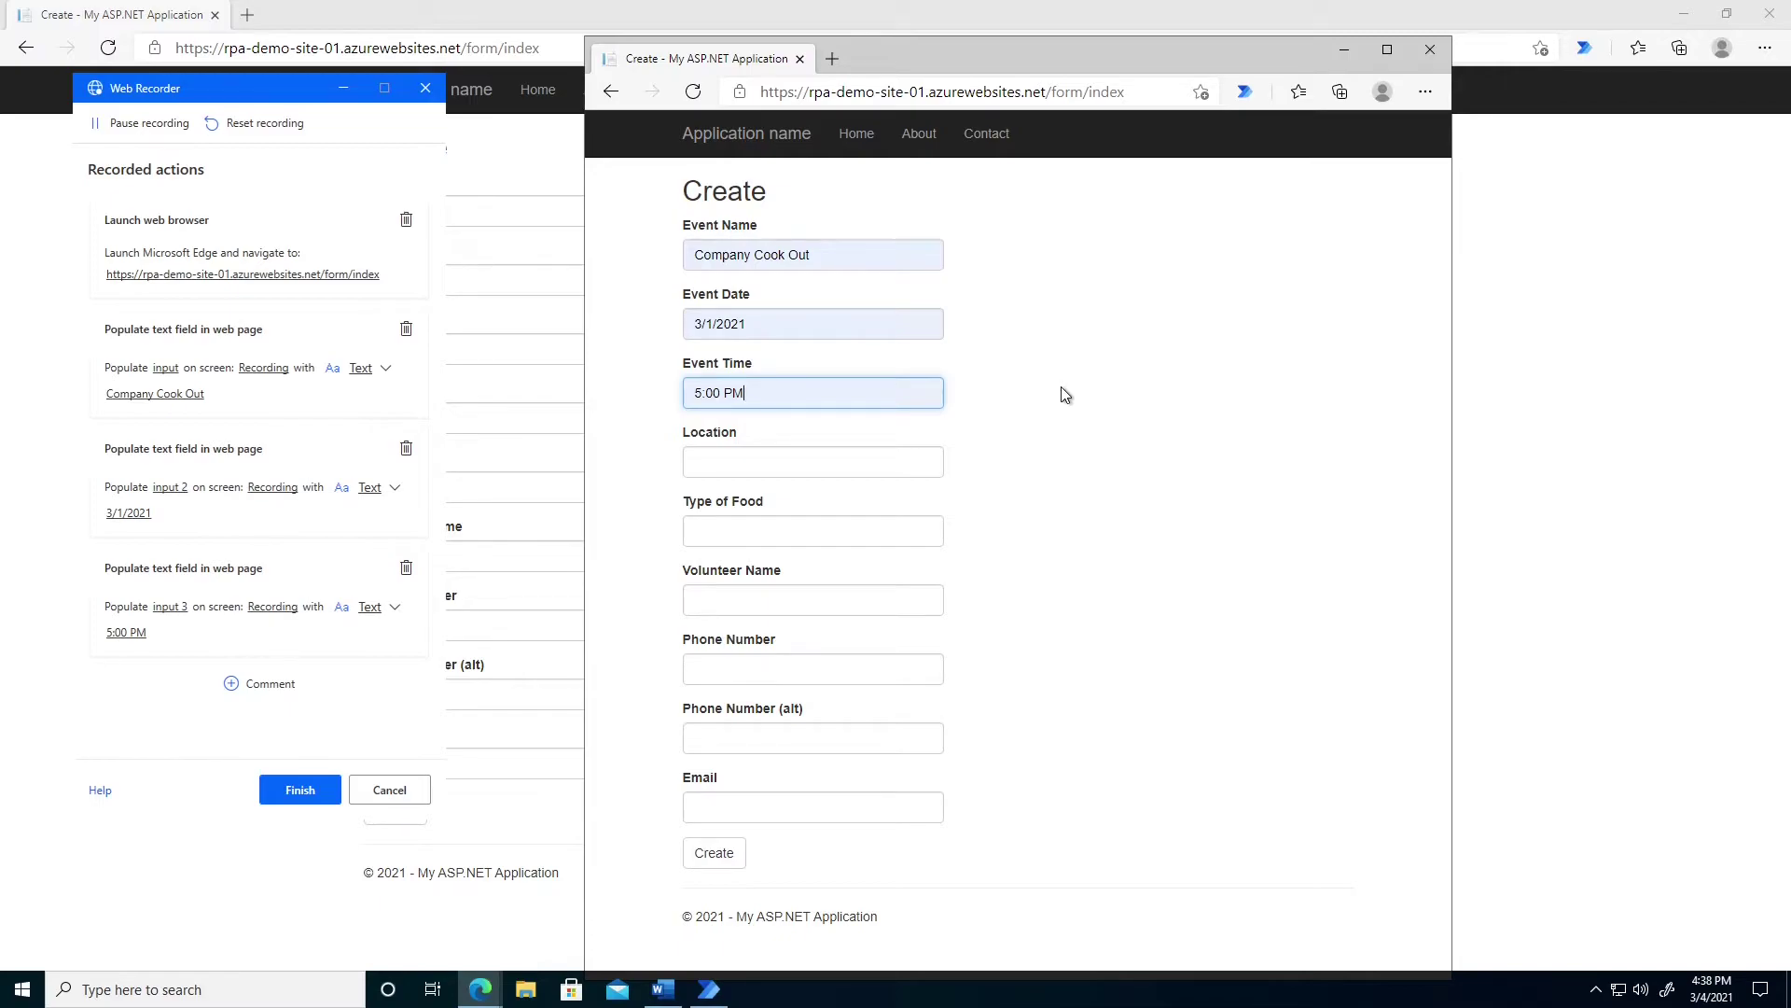
click(301, 790)
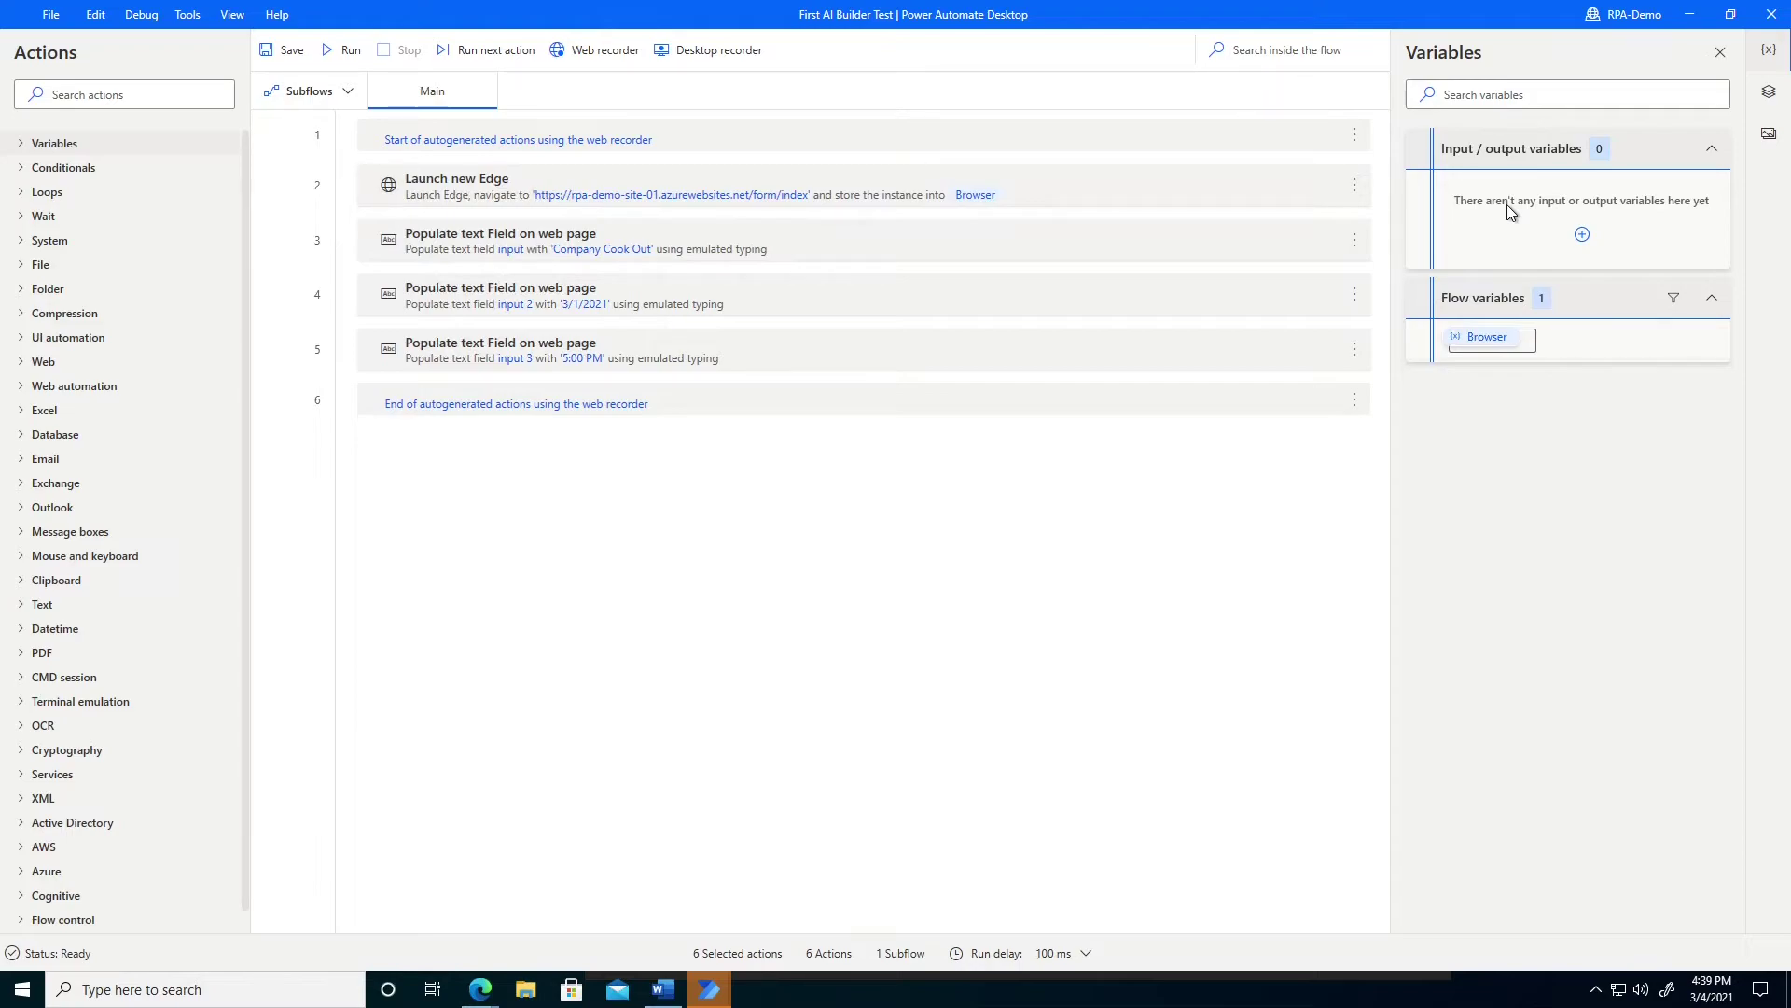
- Create a text input variable EventName with default value Company Cook Out, external name EventName and description Event Name
click(1581, 235)
click(1515, 271)
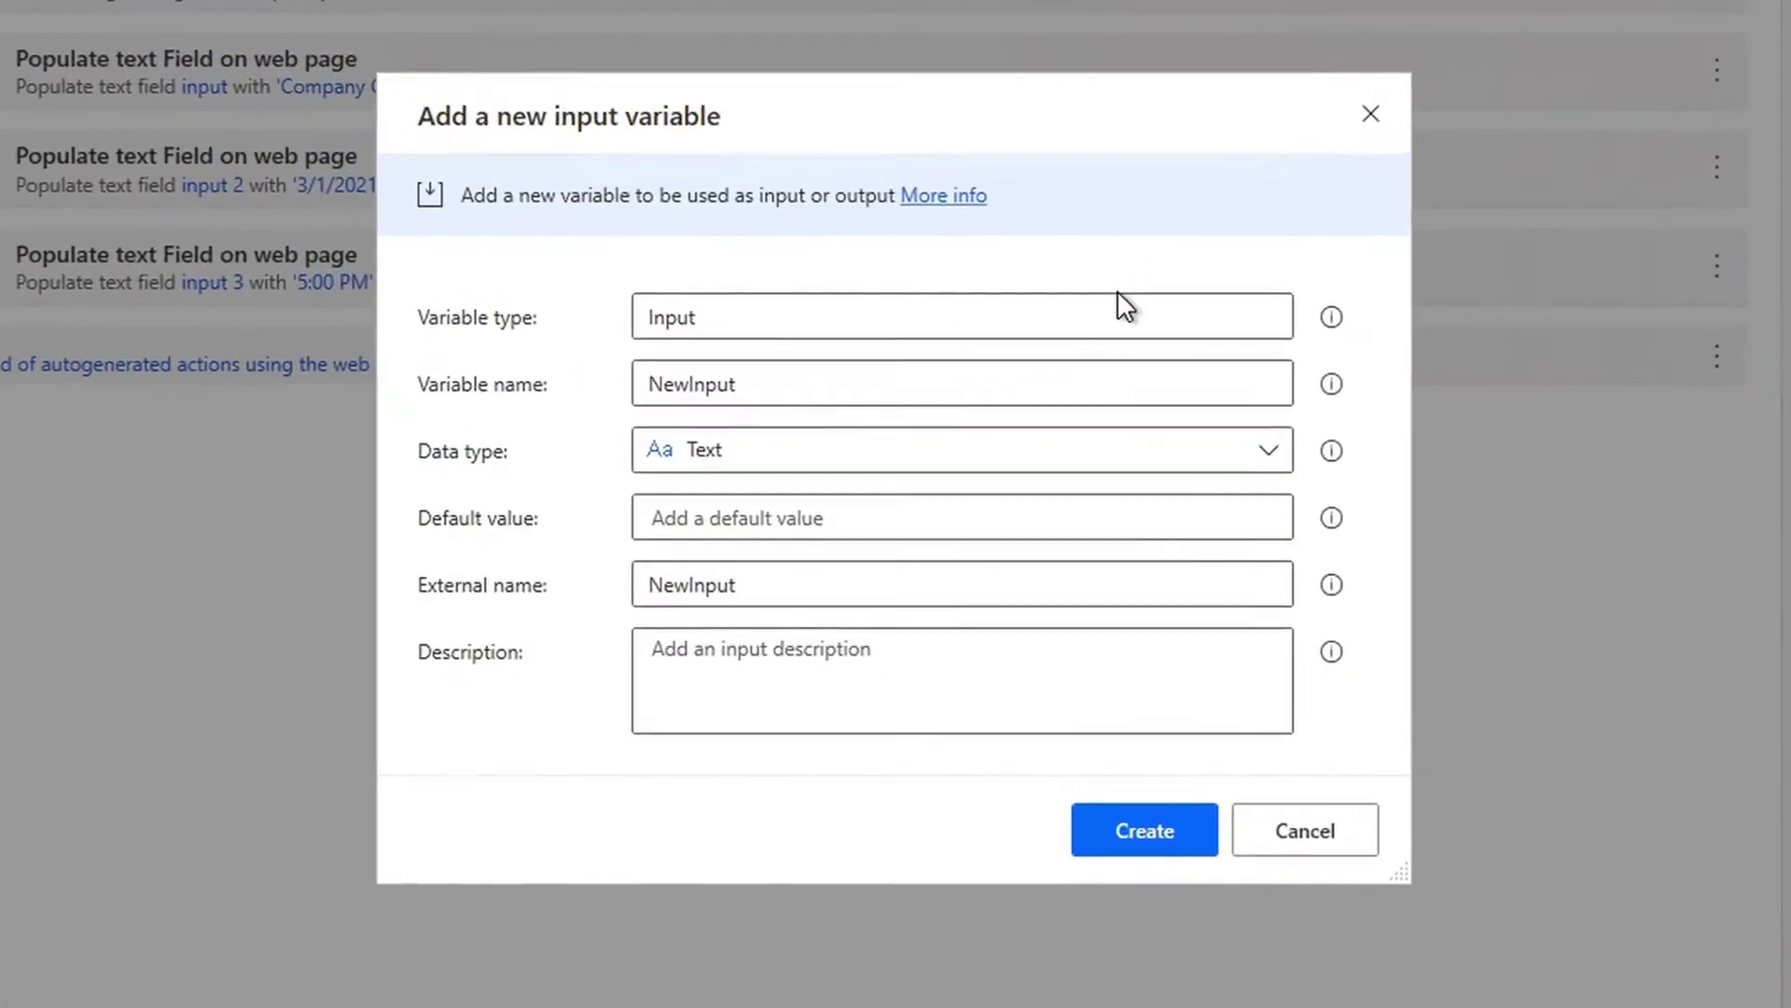
click(471, 374)
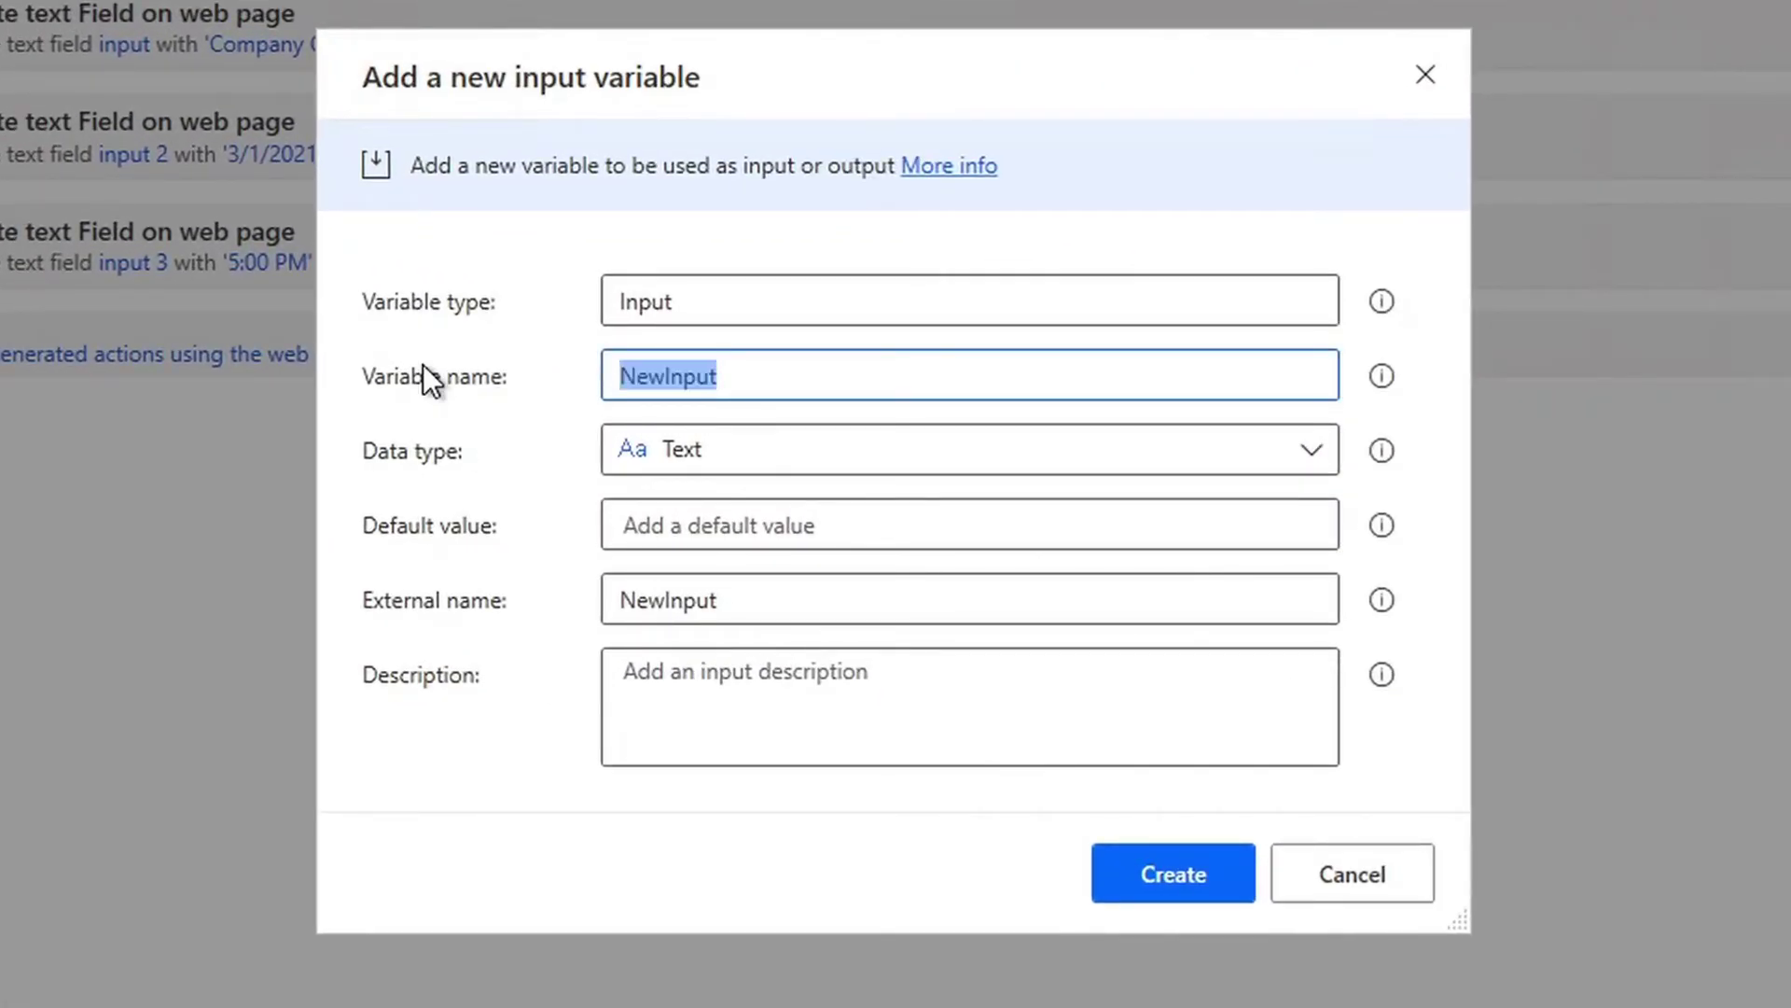
text(Event Name)
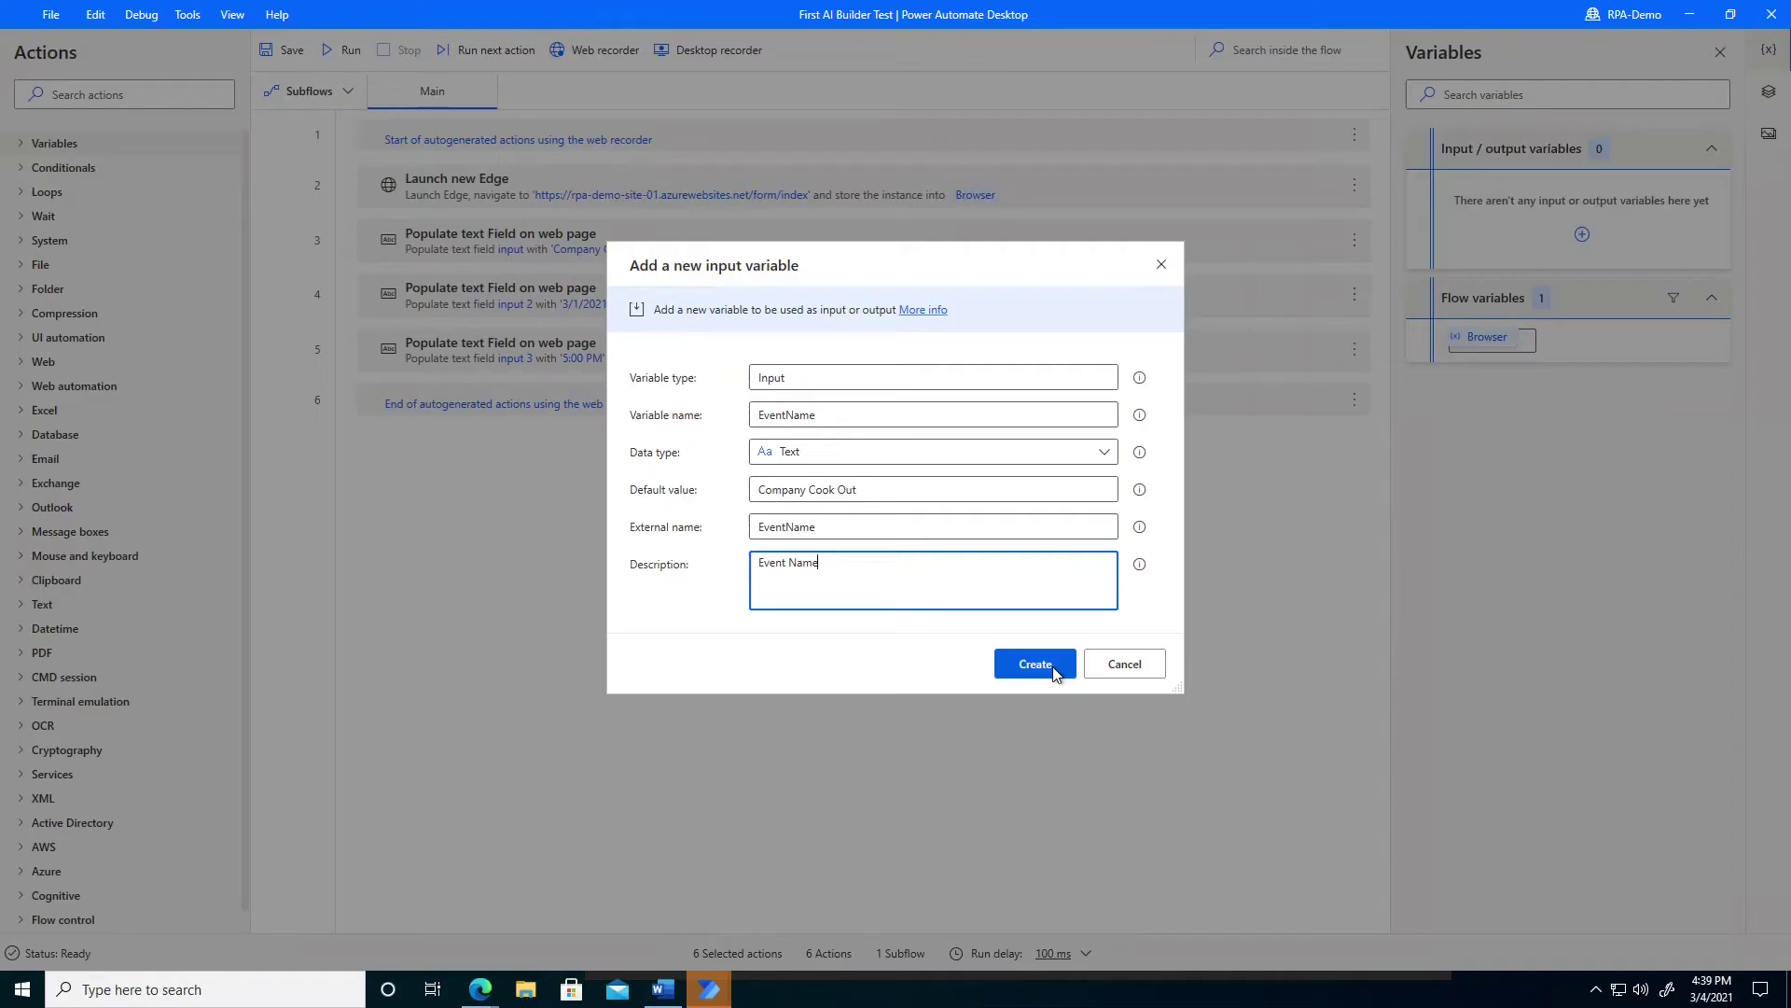
click(1173, 873)
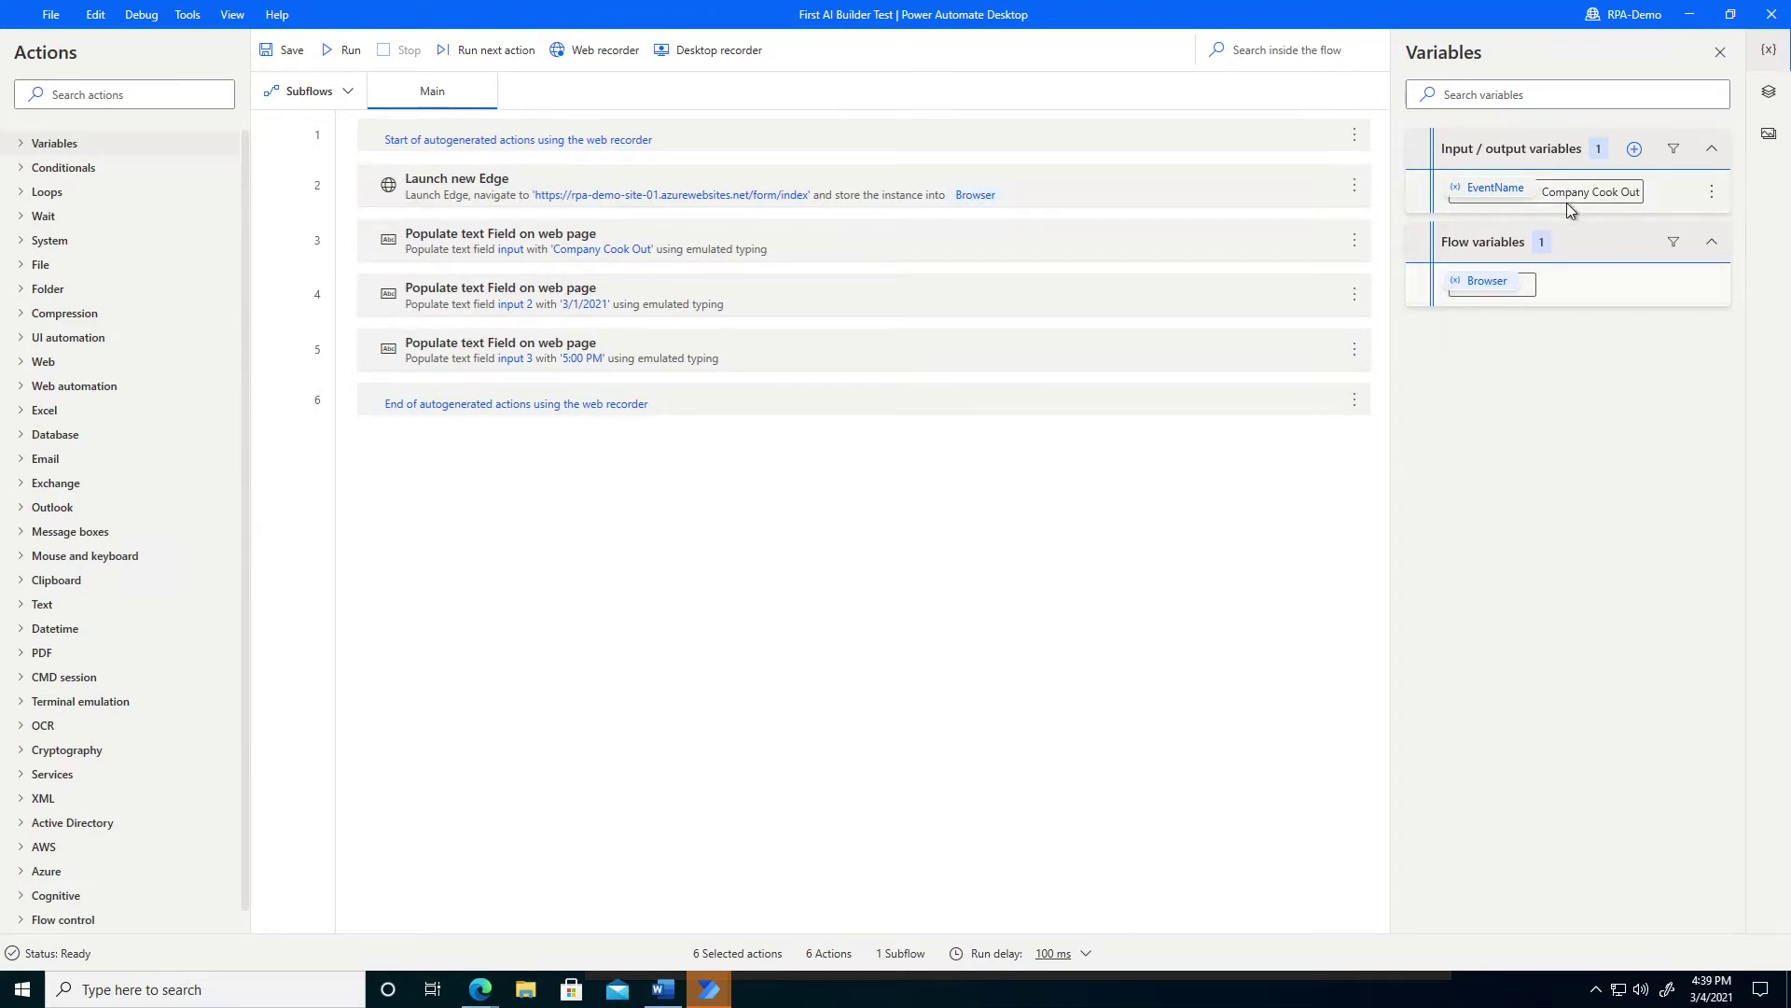
- Replace the fixed text in the first Populate text field action with the EventName variable and save it
double_click(776, 238)
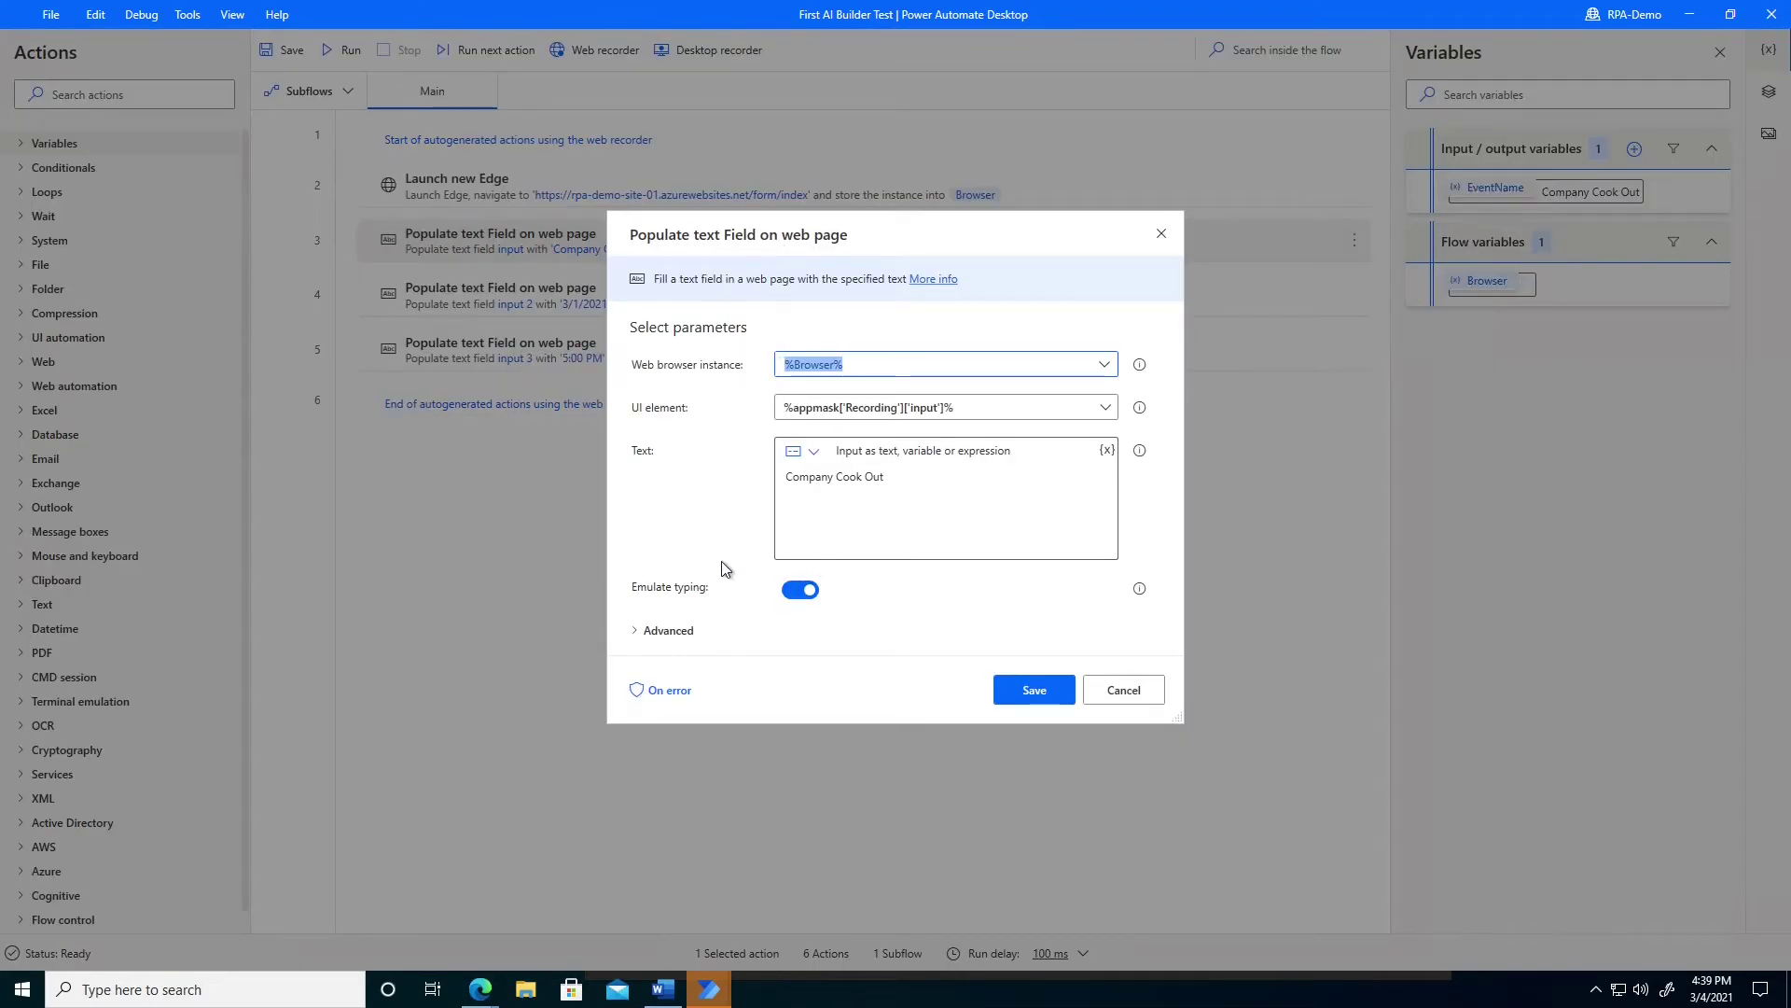
key(Tab)
key(Tab)
key(BackSpace)
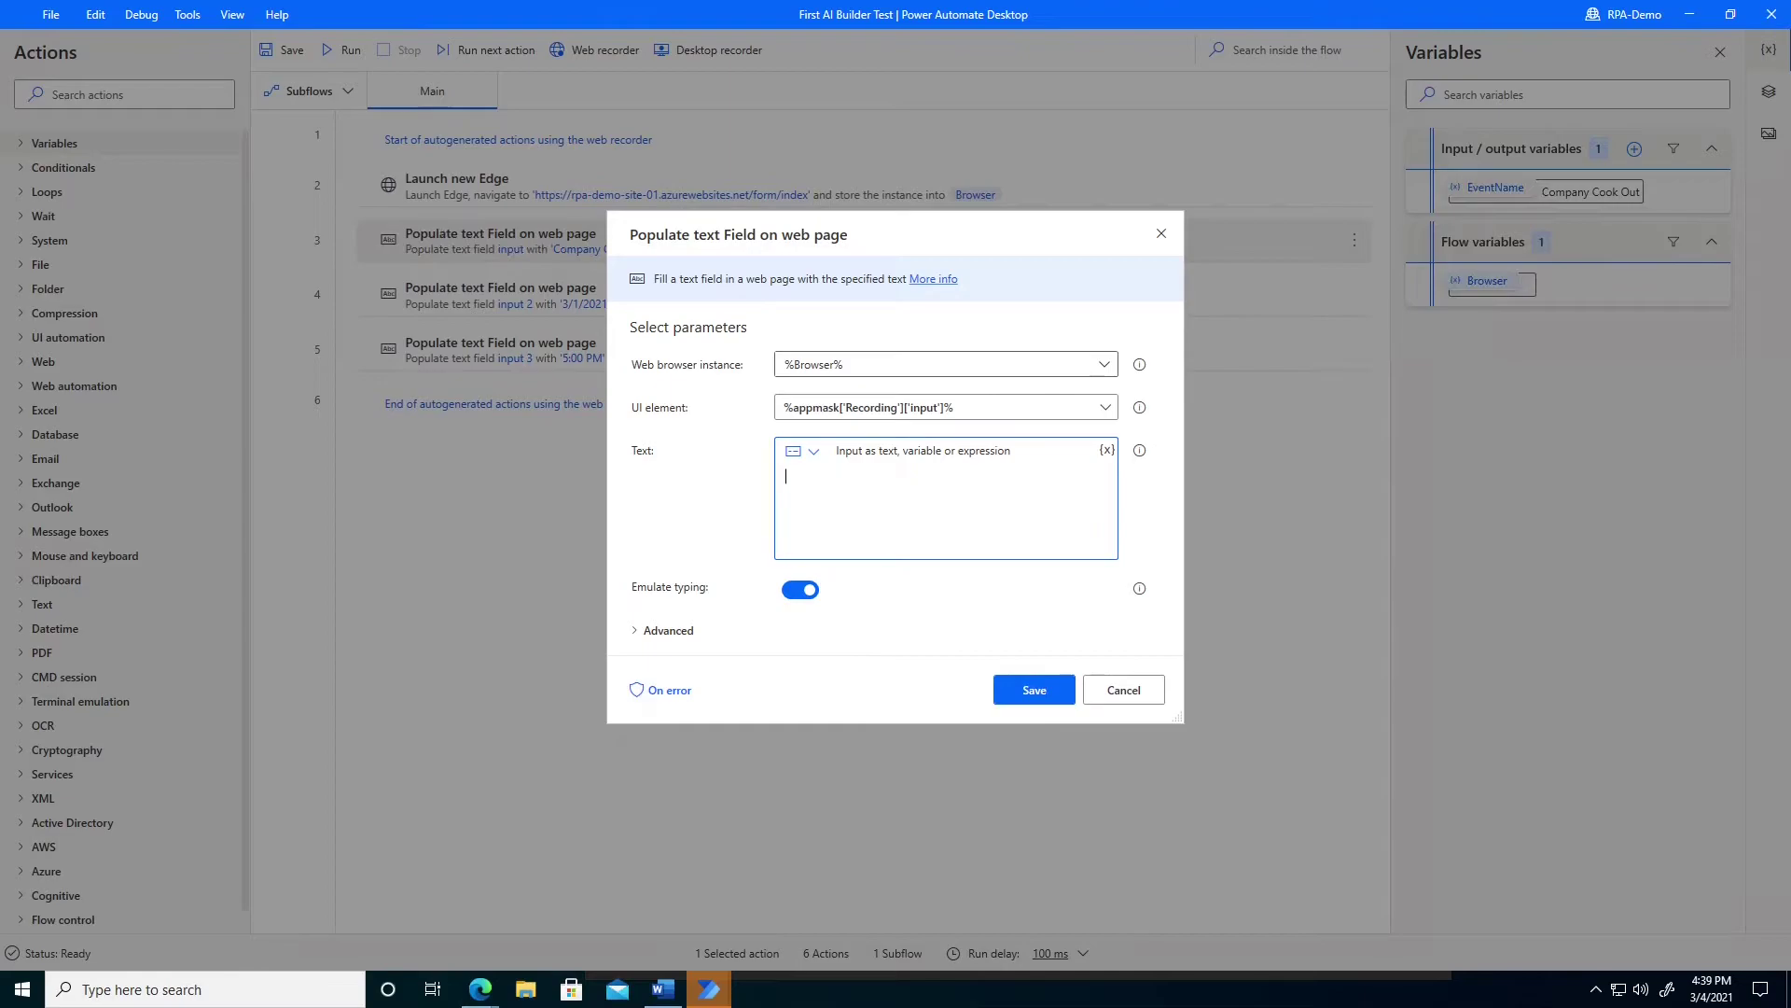
click(1106, 450)
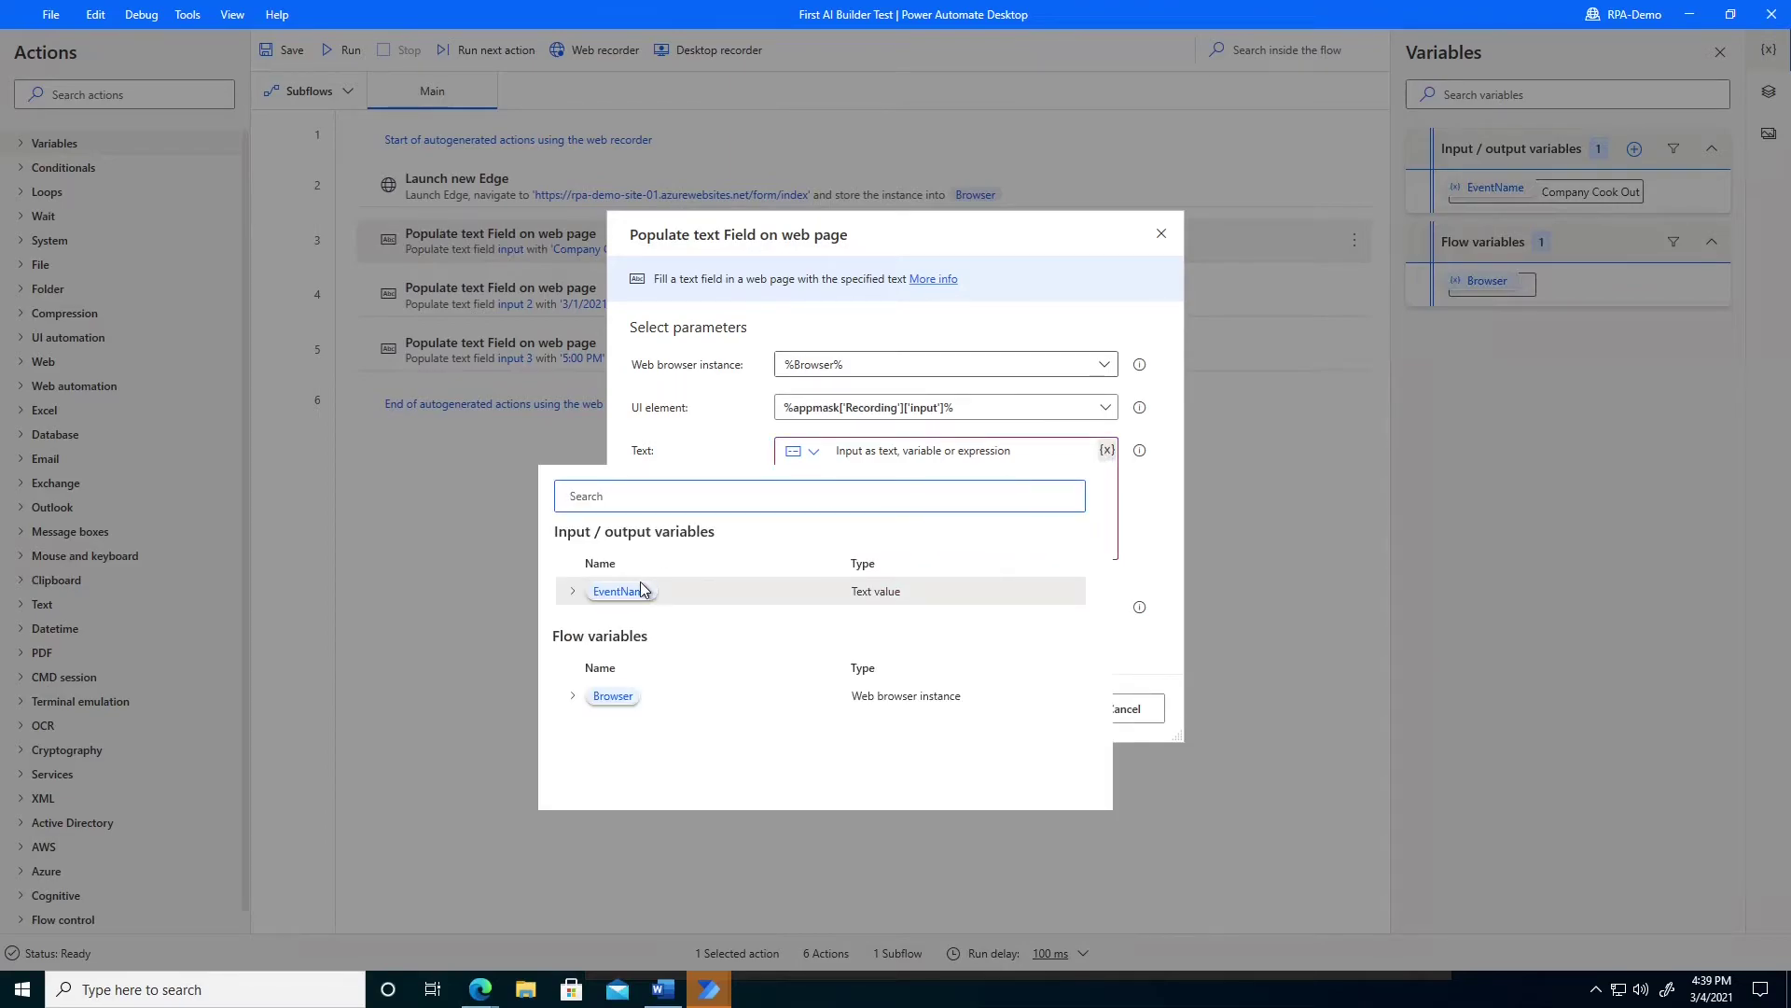
double_click(611, 592)
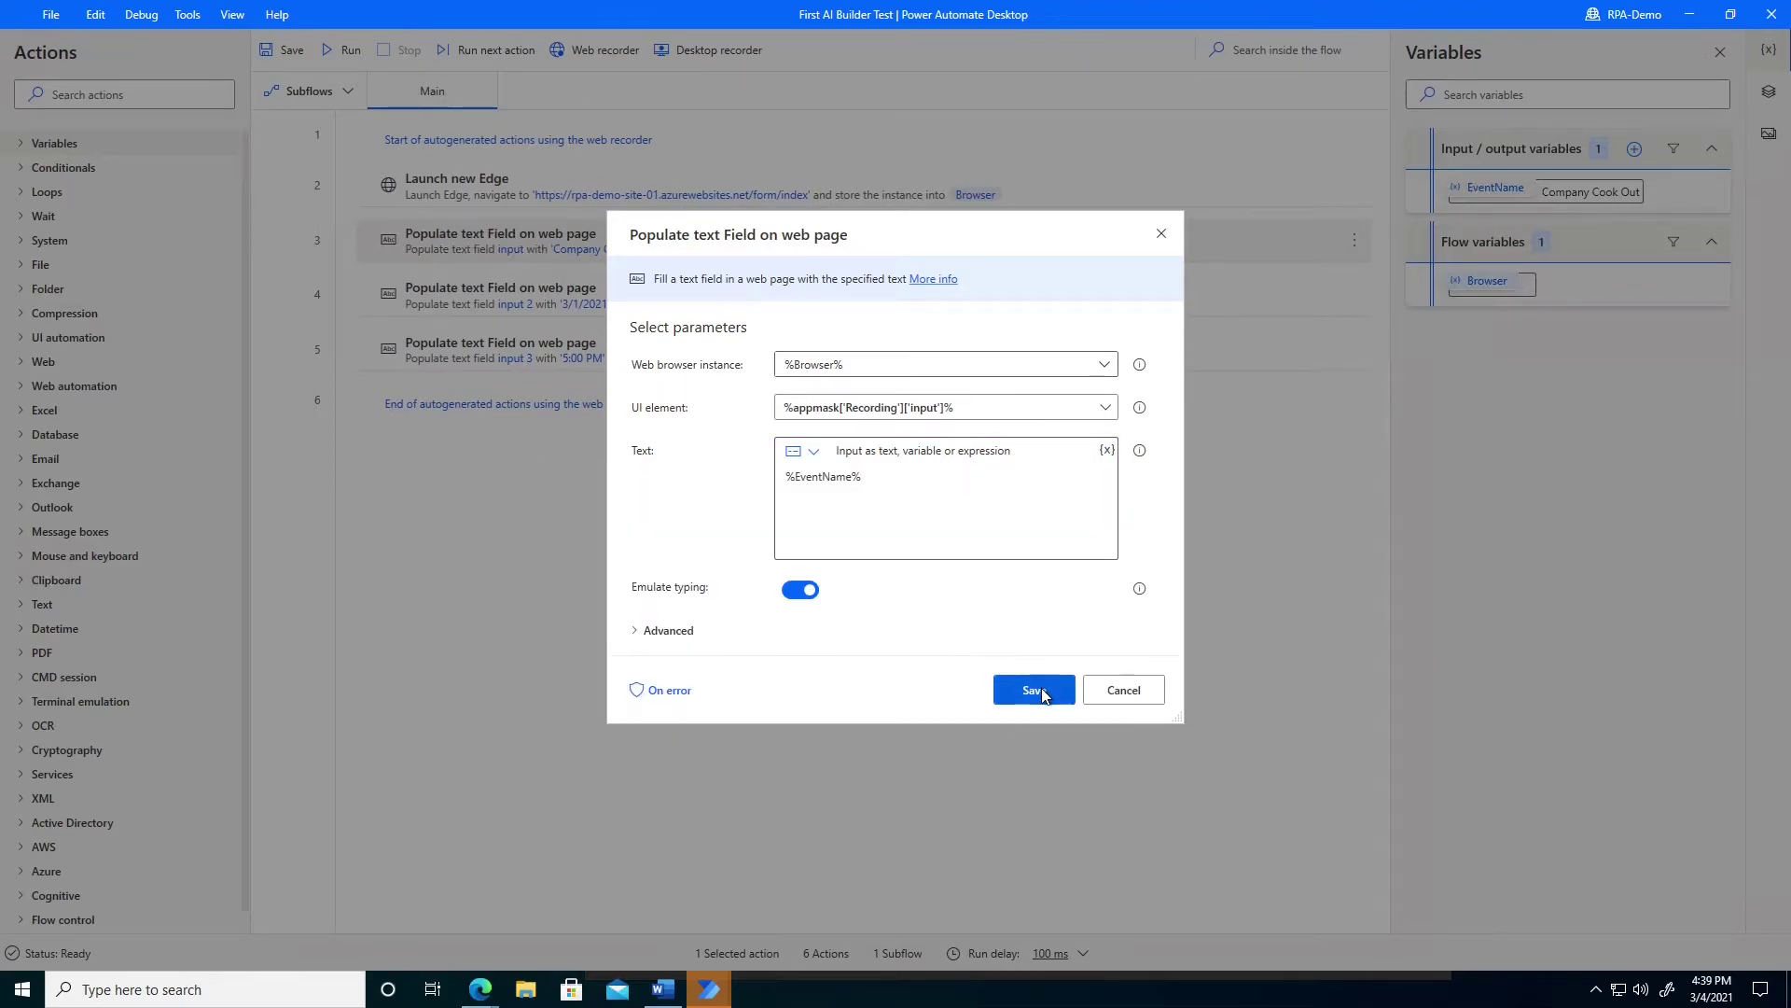
click(1041, 689)
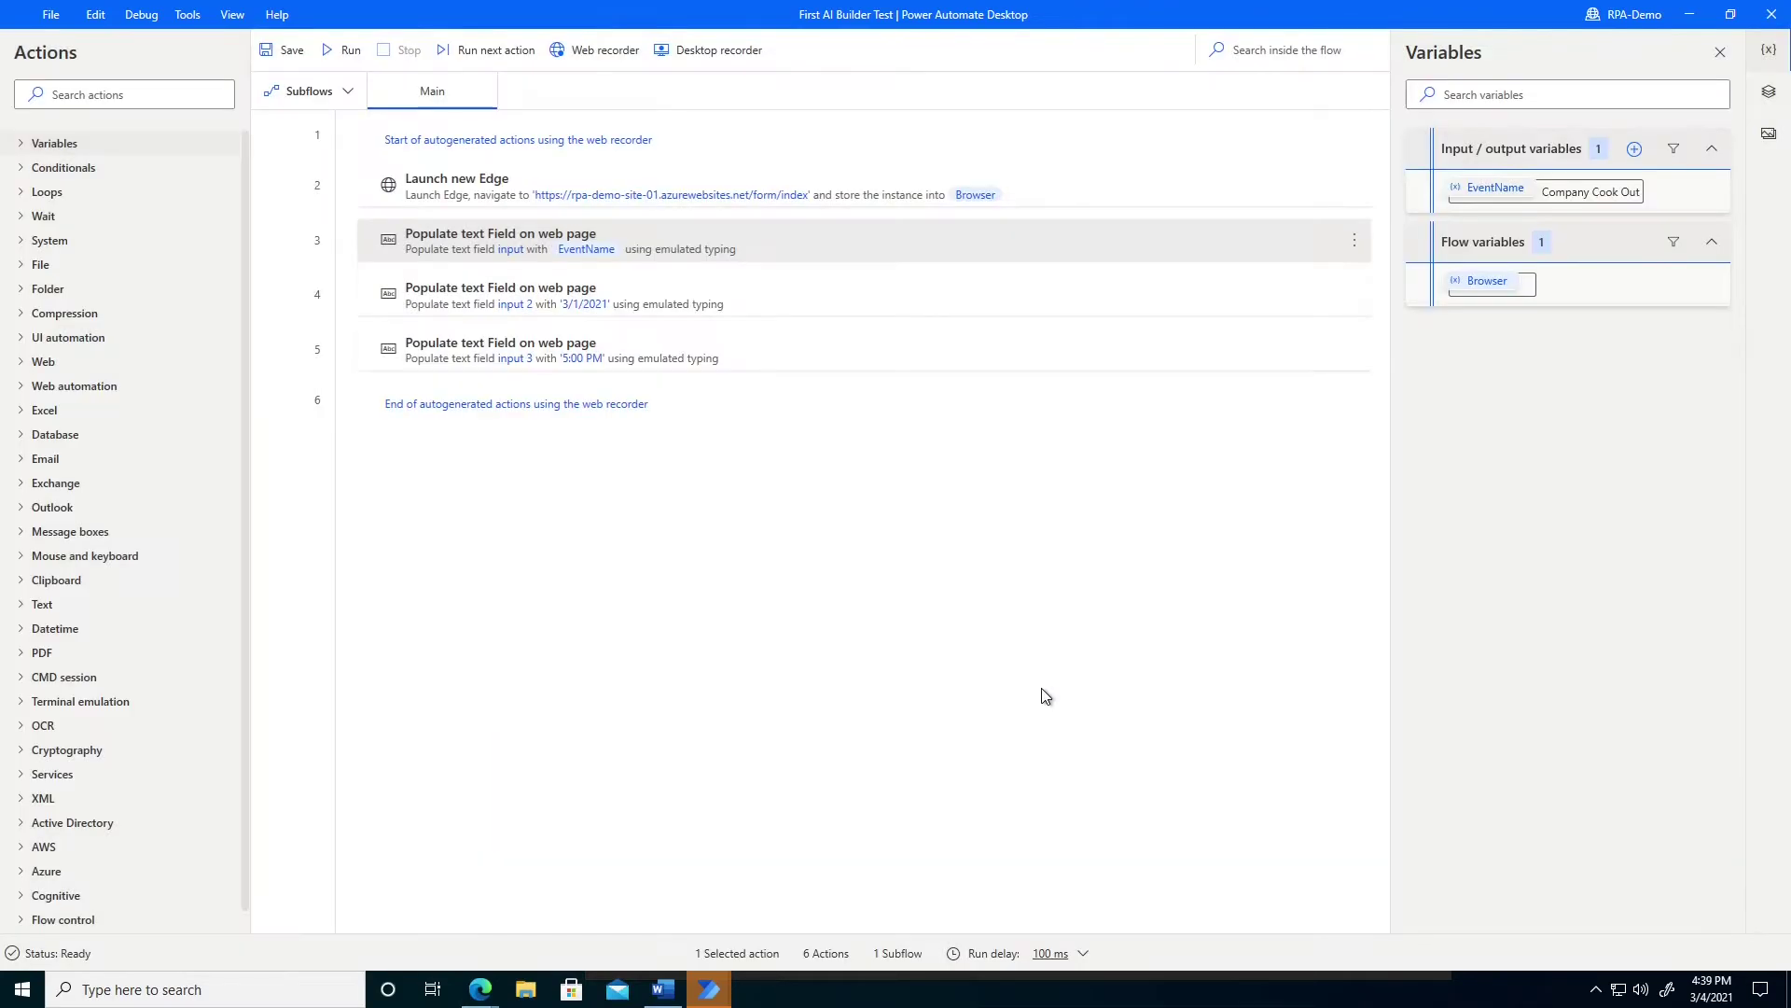
- Fill the recorded date and time fields from new input variables EventDate (3/1/2021) and EventTime (5:00 PM), and run the flow
click(1634, 150)
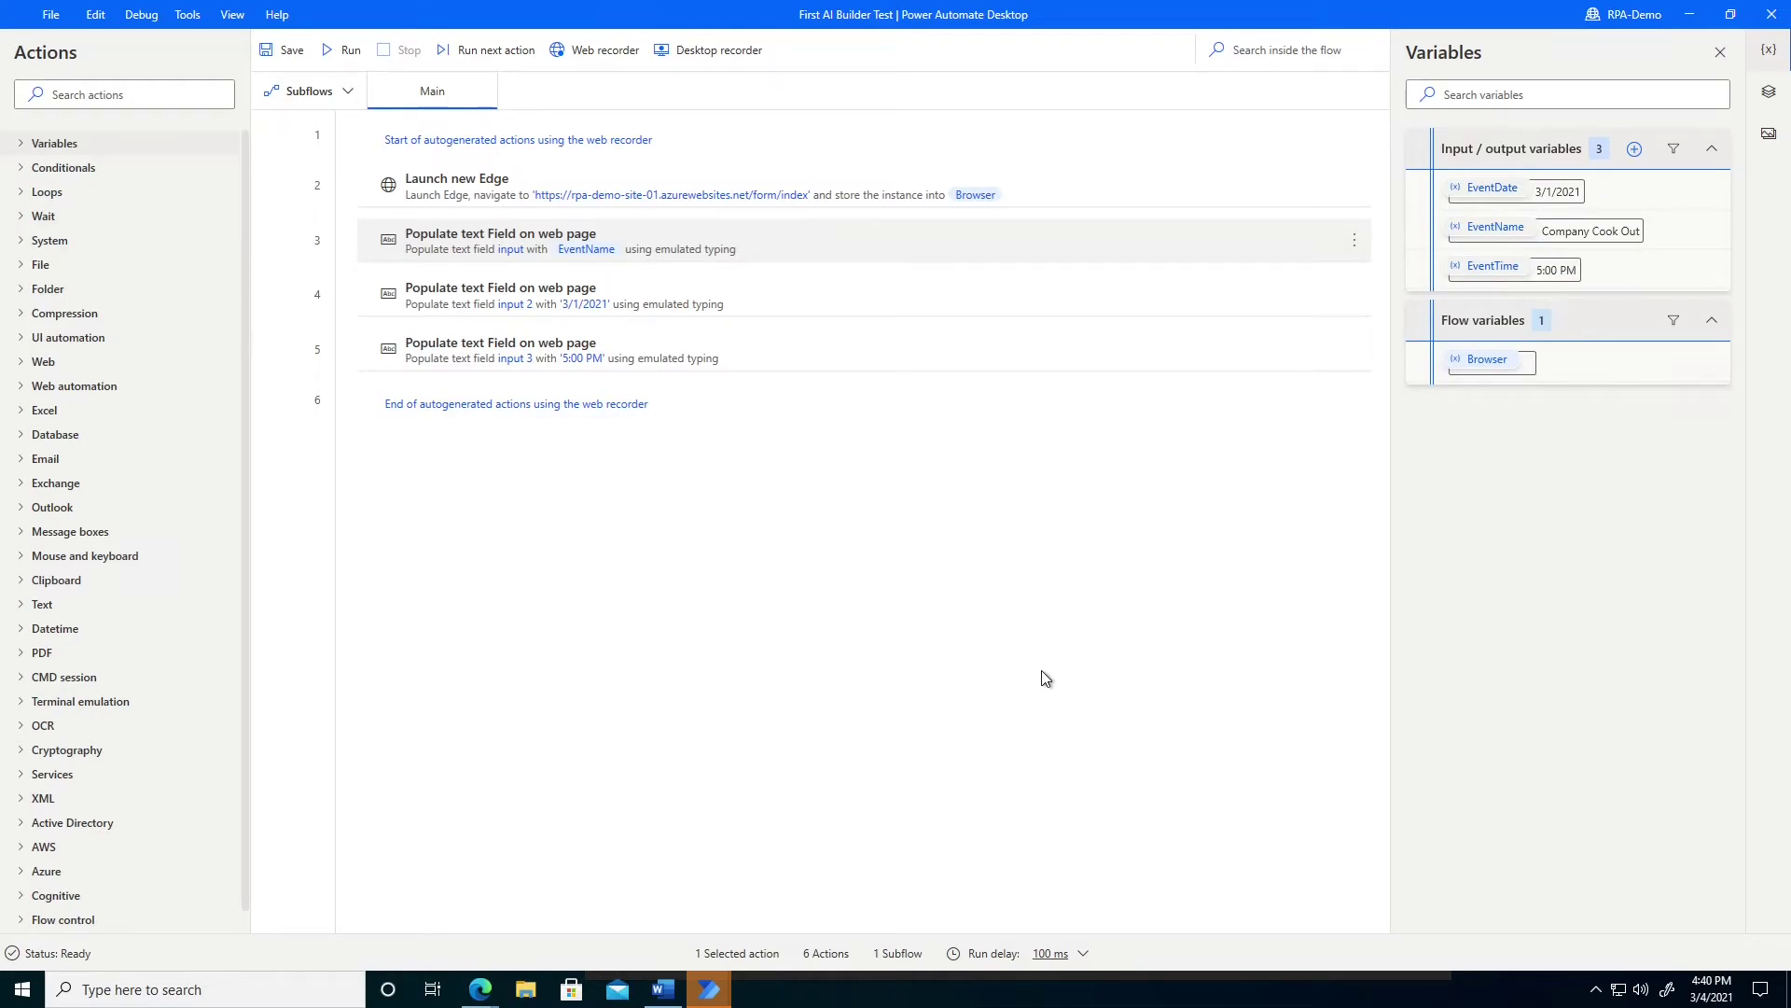
double_click(735, 289)
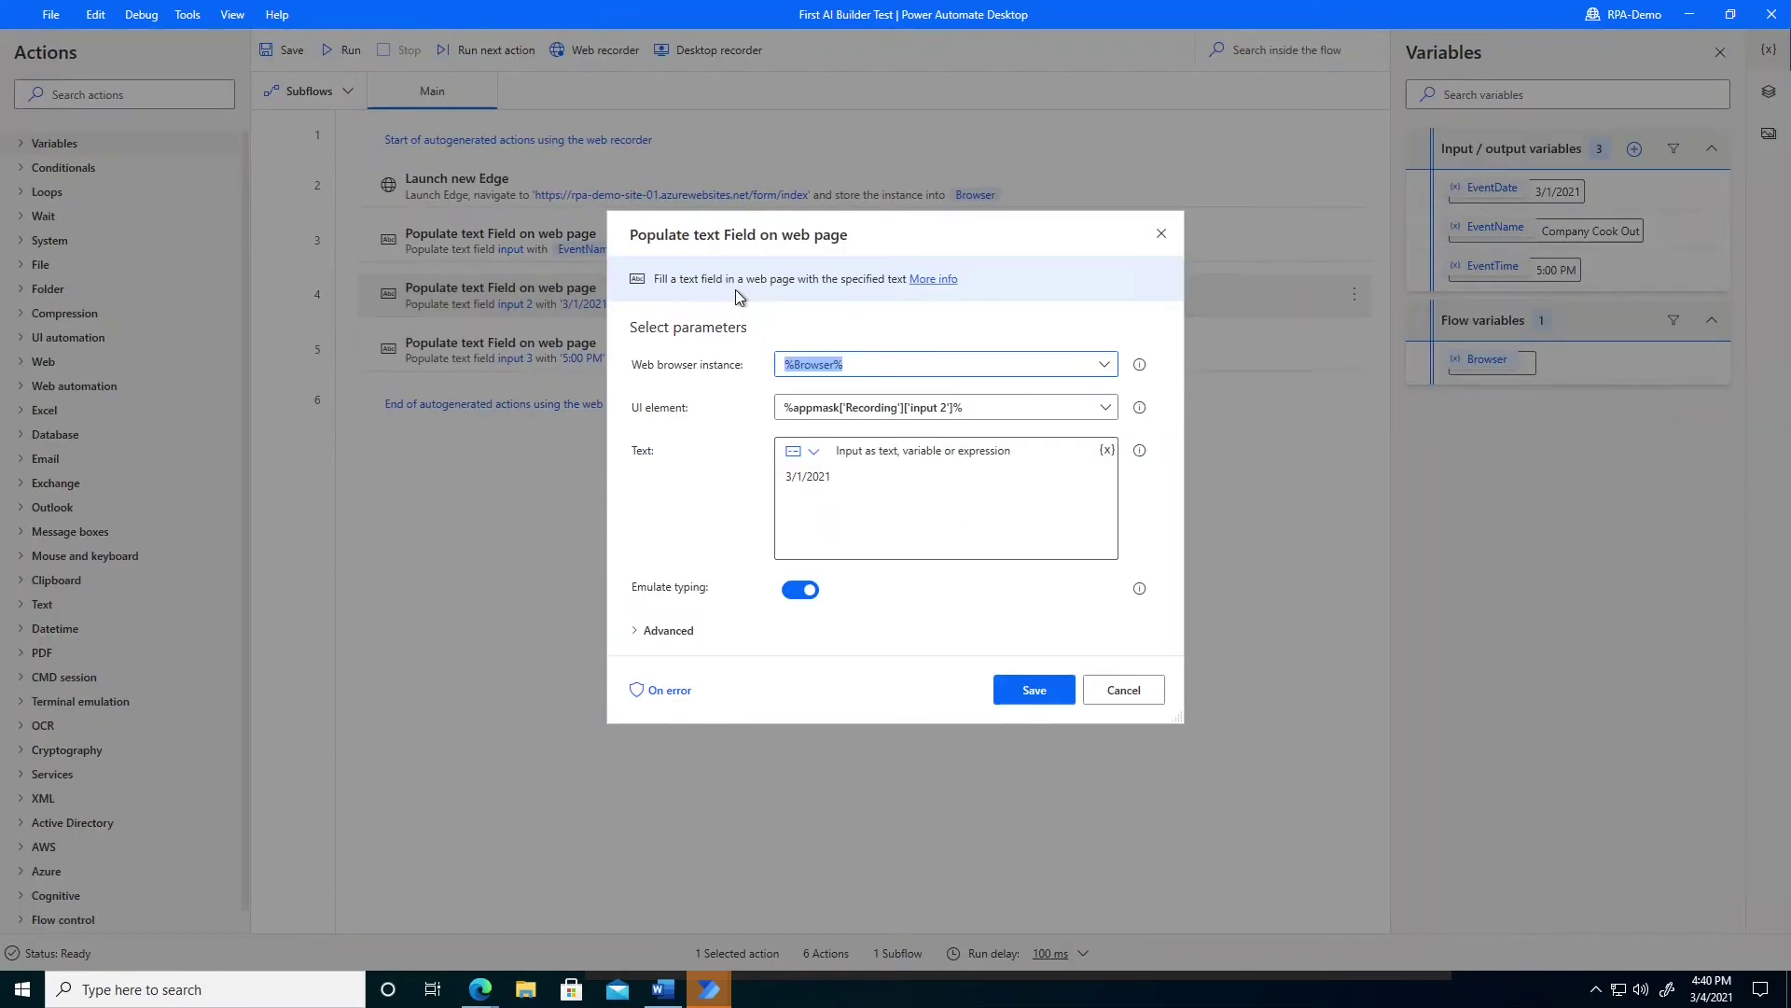
drag(891, 477, 754, 481)
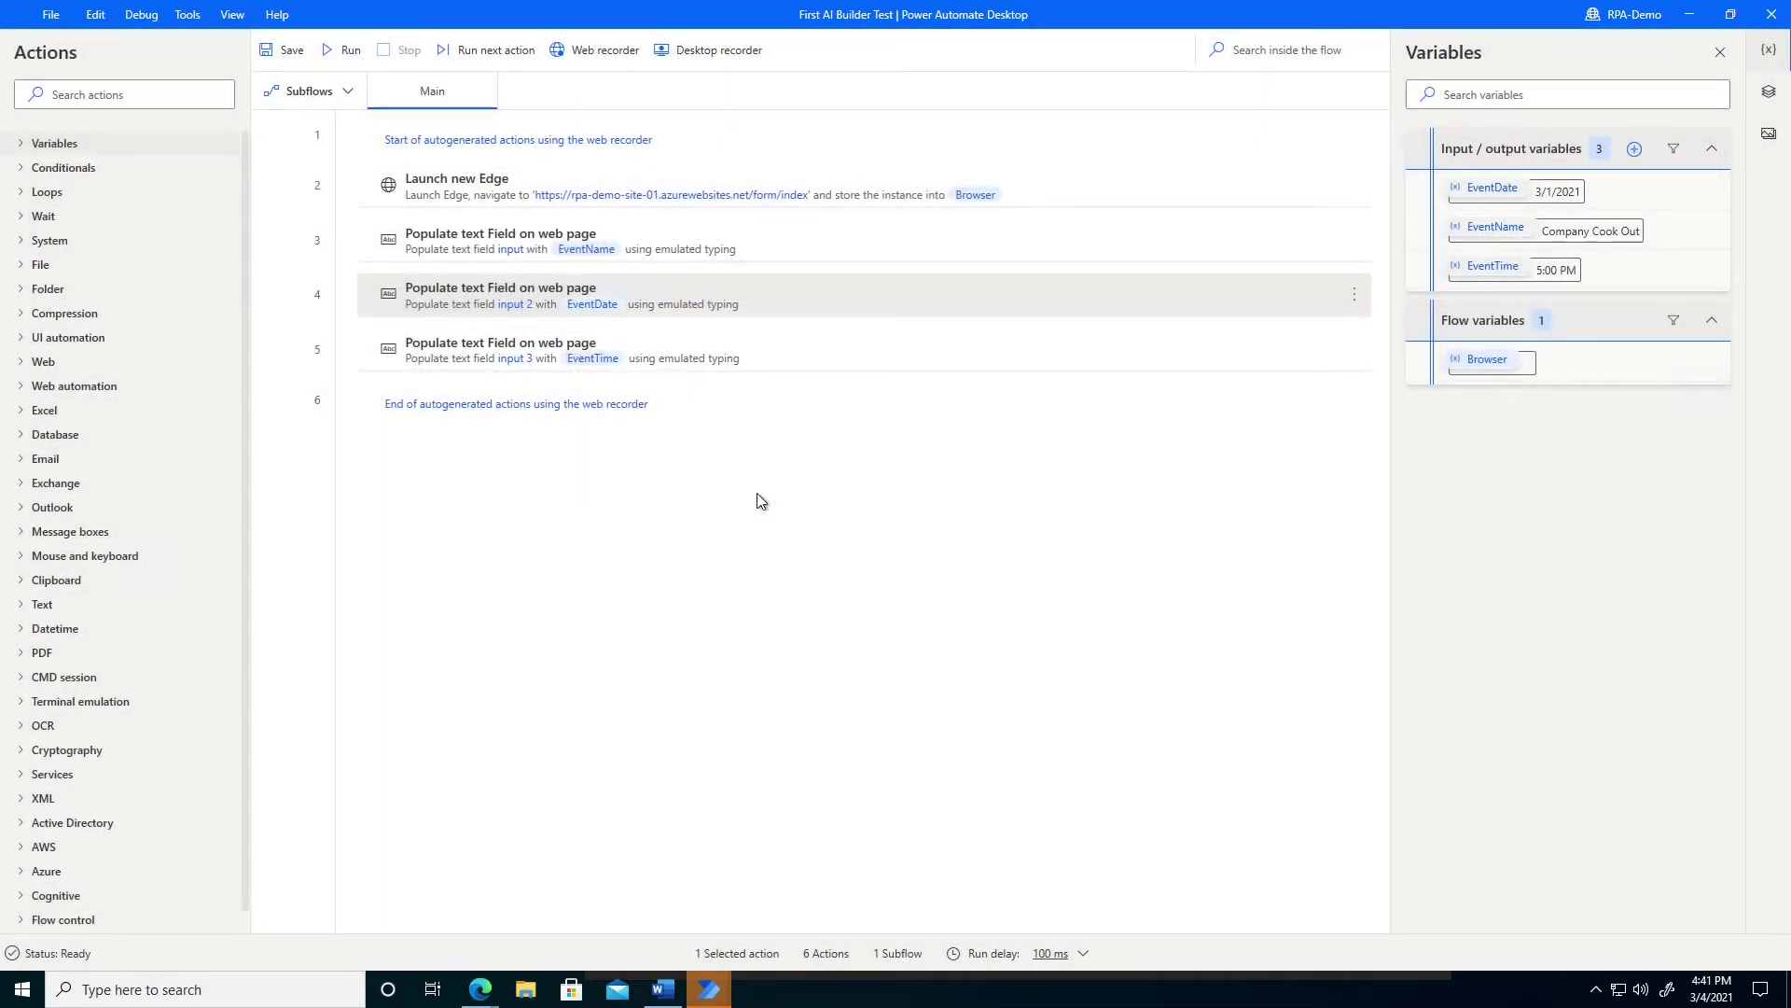
click(353, 51)
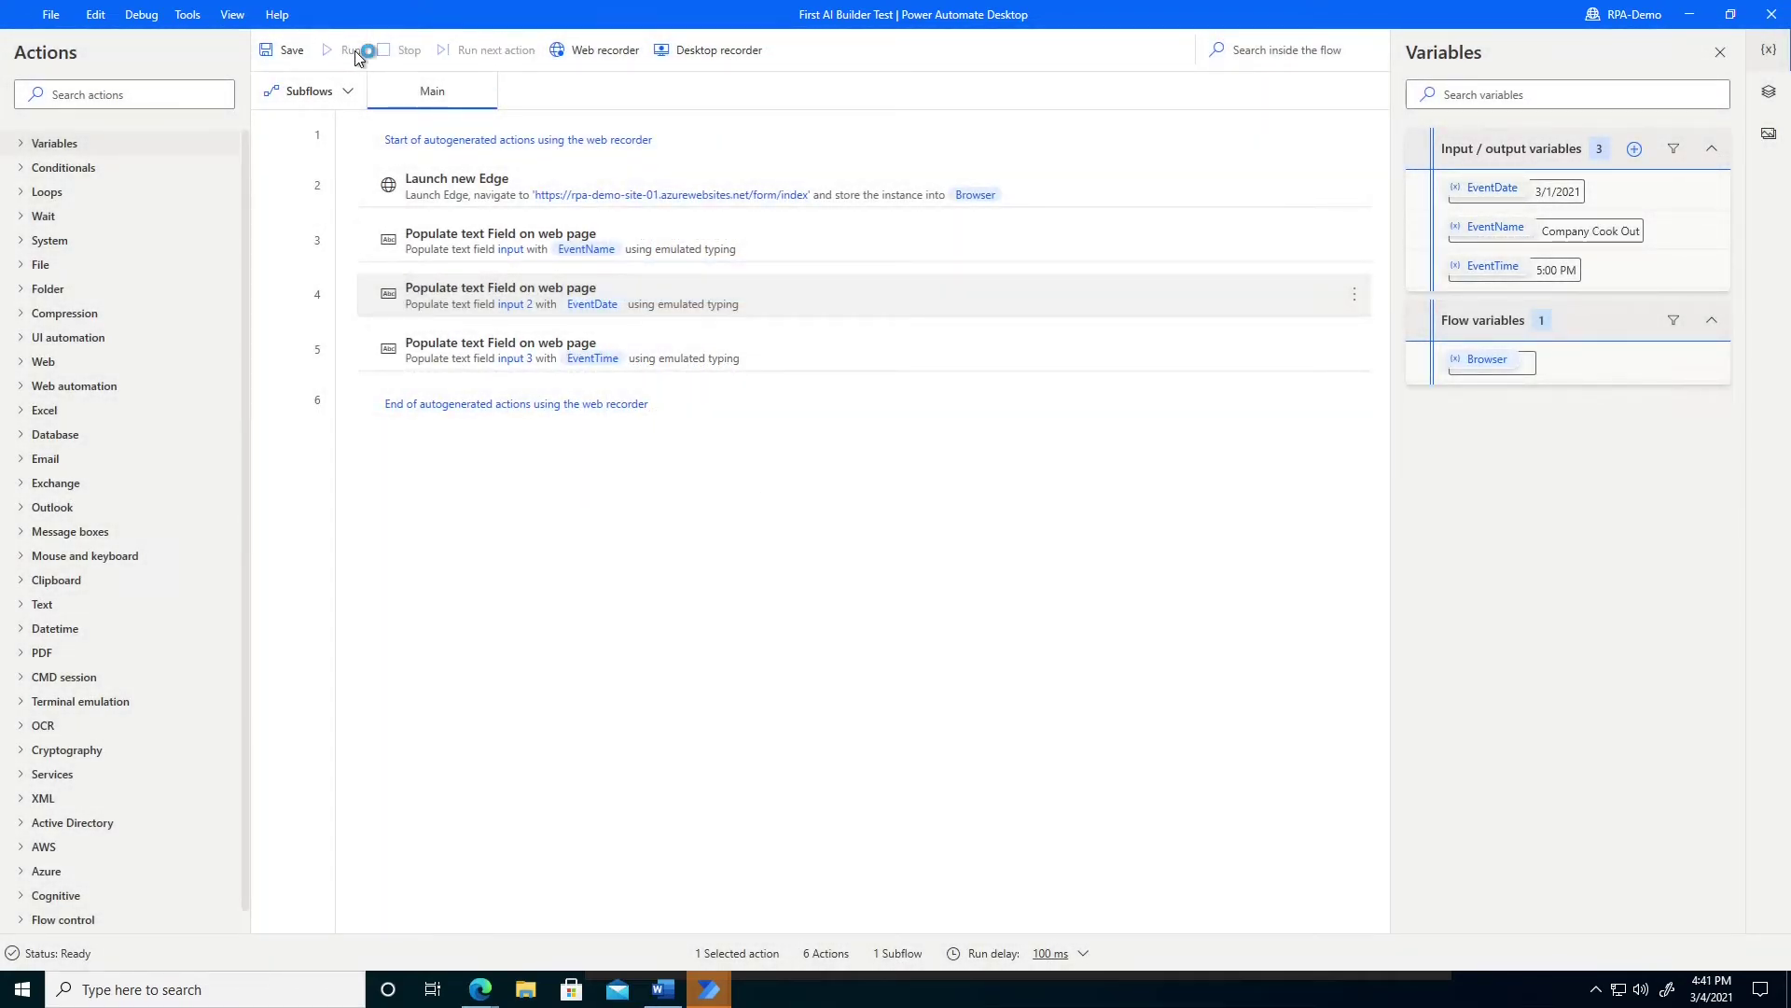
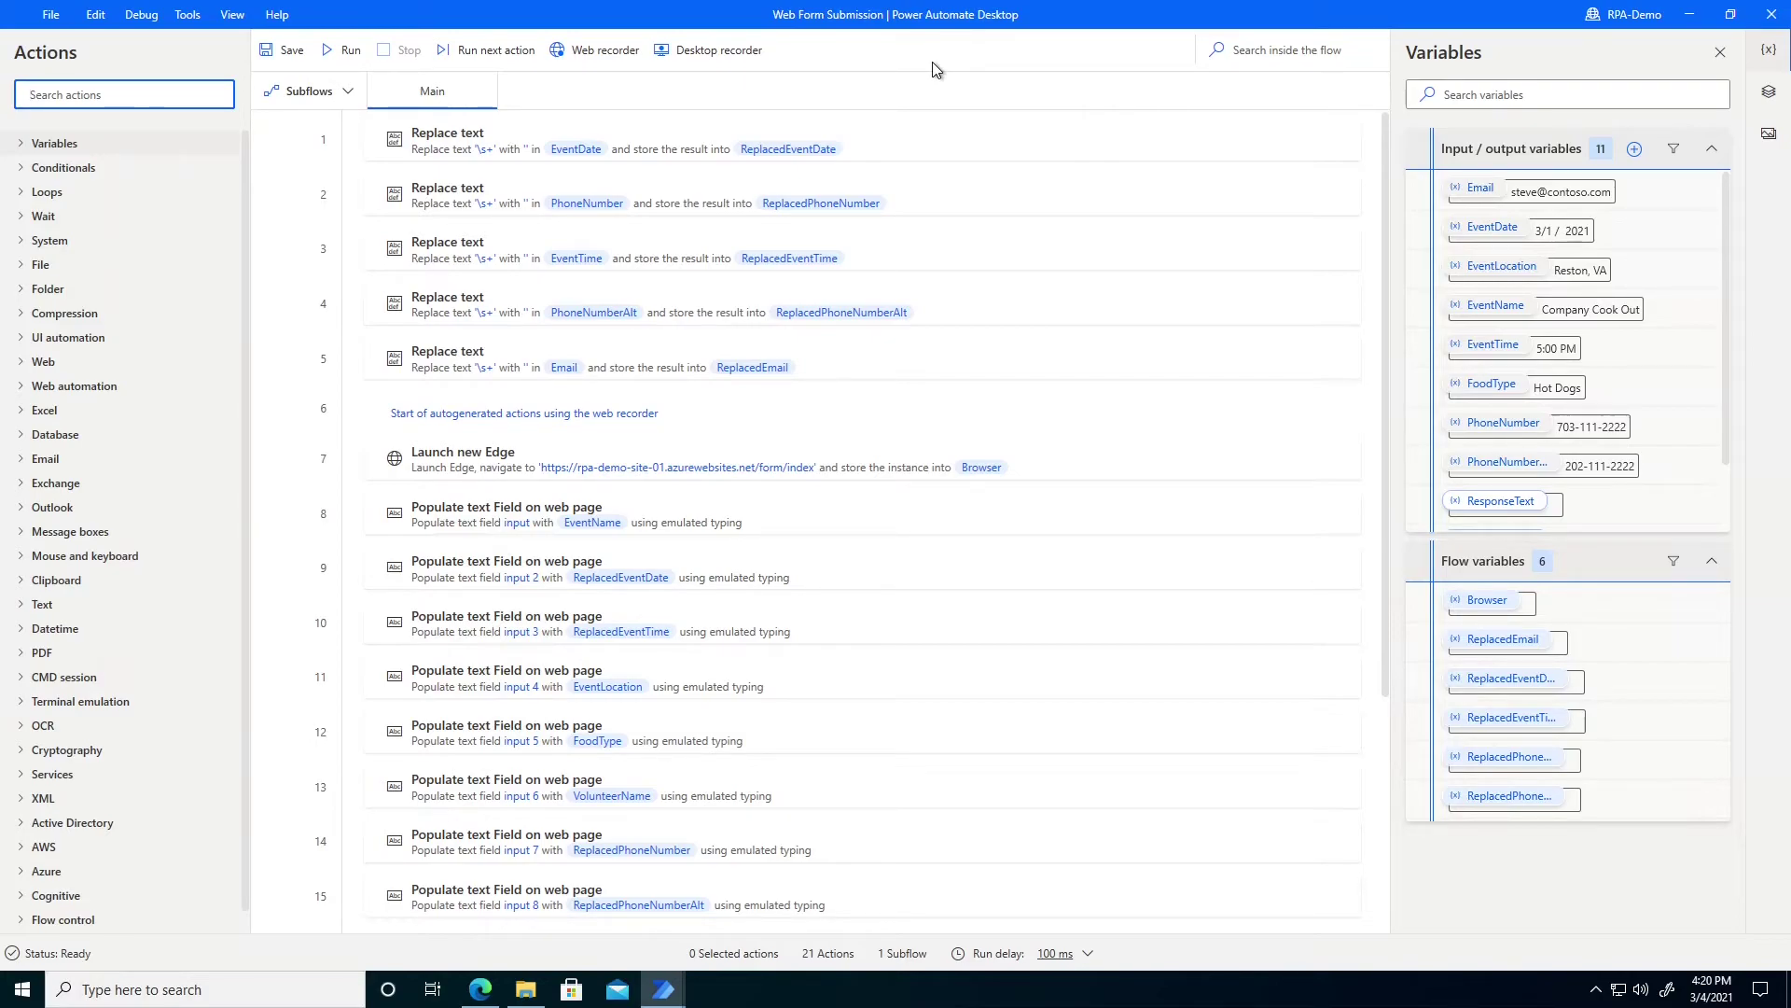
- Compare the handwritten form IMG_0003.pdf with the extracted values in the sent submission email in Outlook, focusing on the date's spacing
click(478, 994)
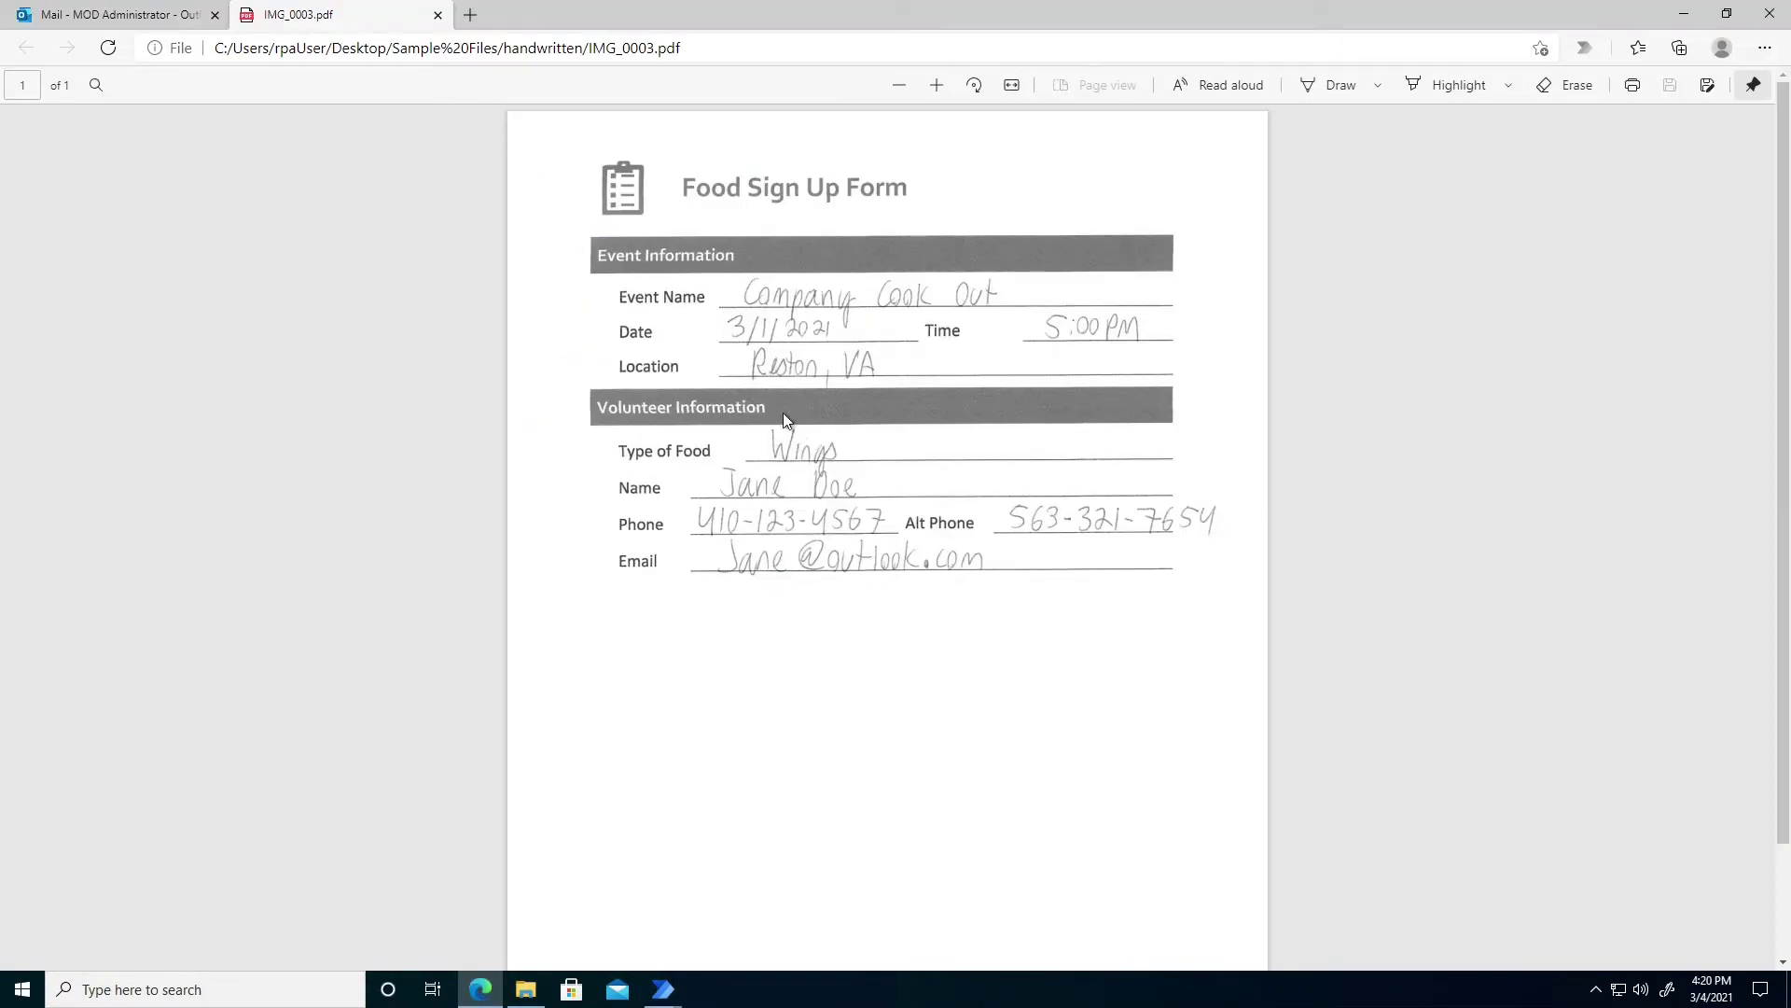
click(126, 21)
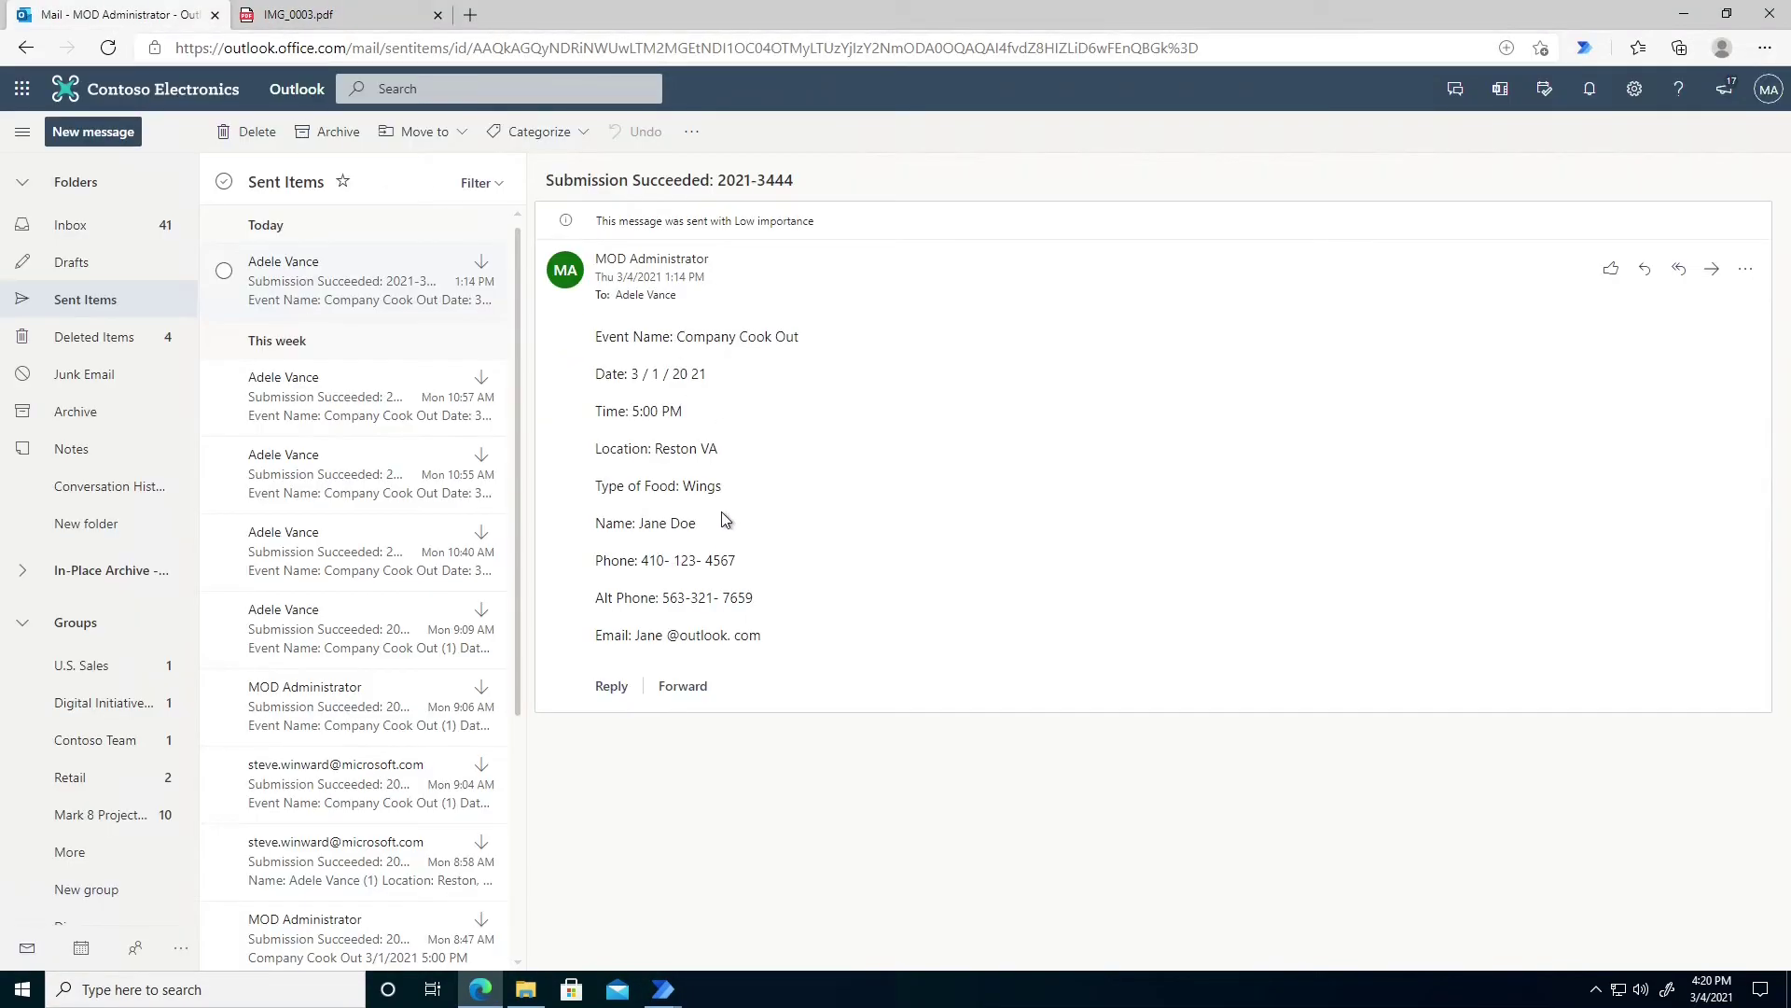
drag(632, 375, 708, 382)
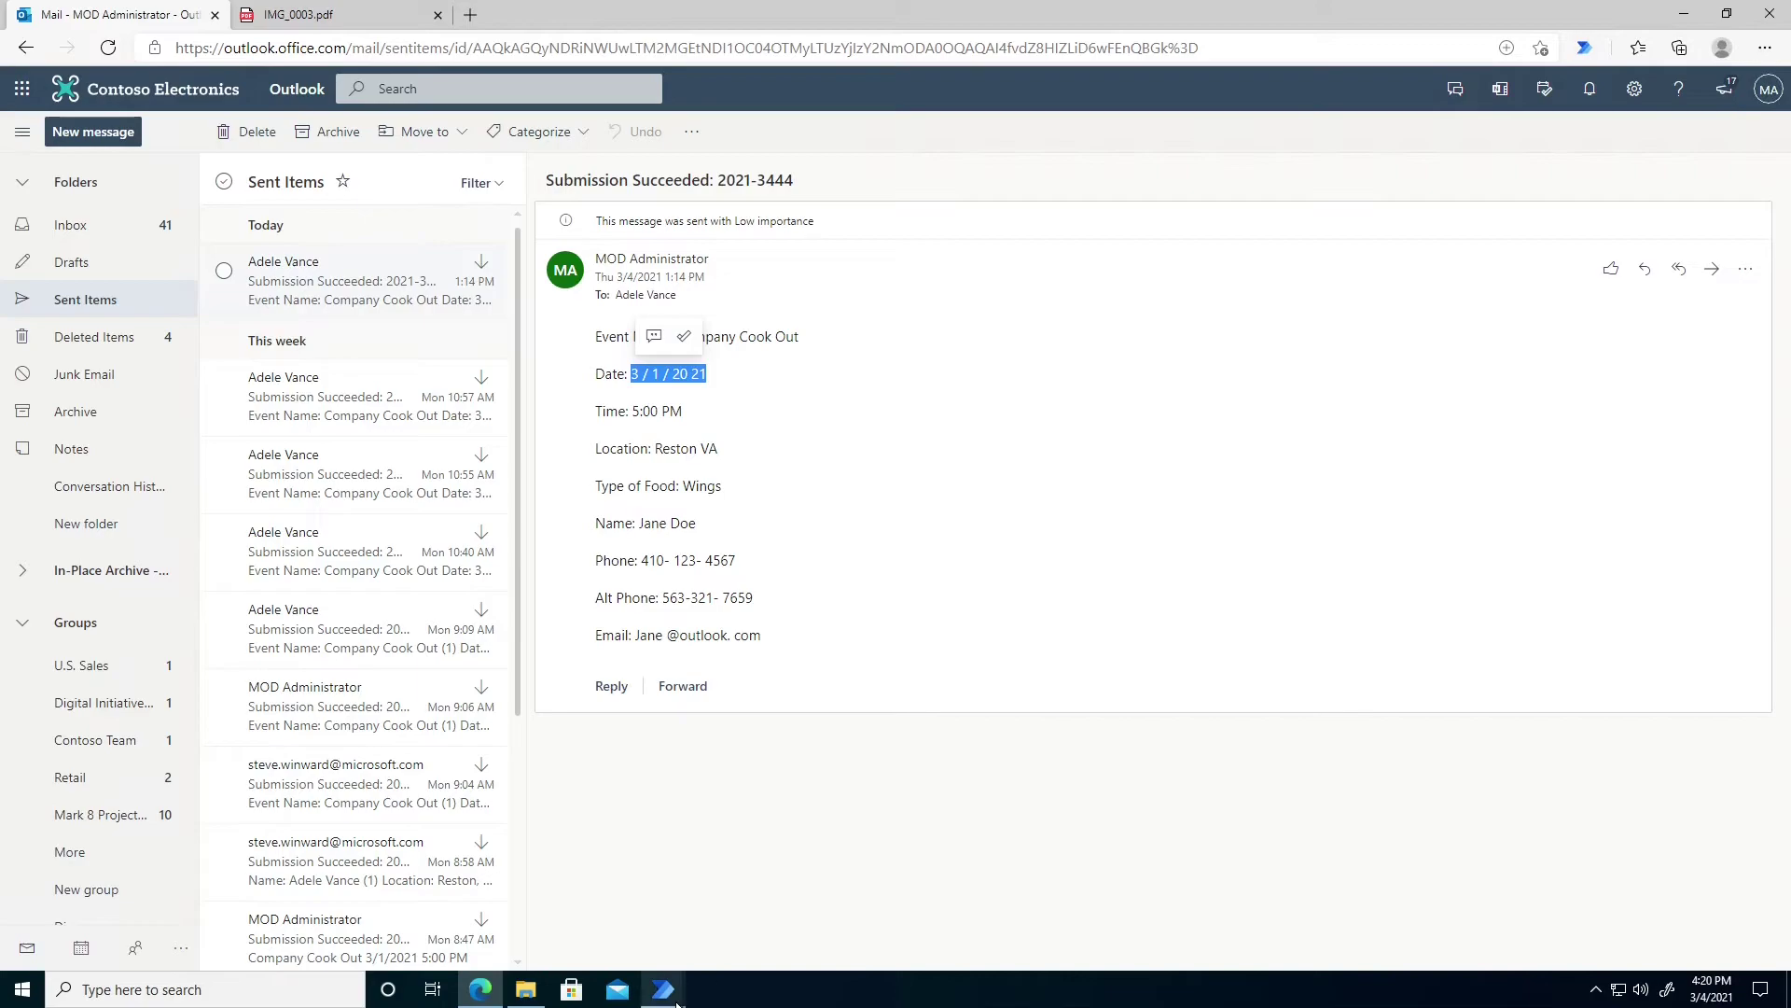
- Return to the Web Form Submission desktop flow and examine the Replace text action that strips whitespace from EventDate
mouse_move(667, 987)
click(725, 935)
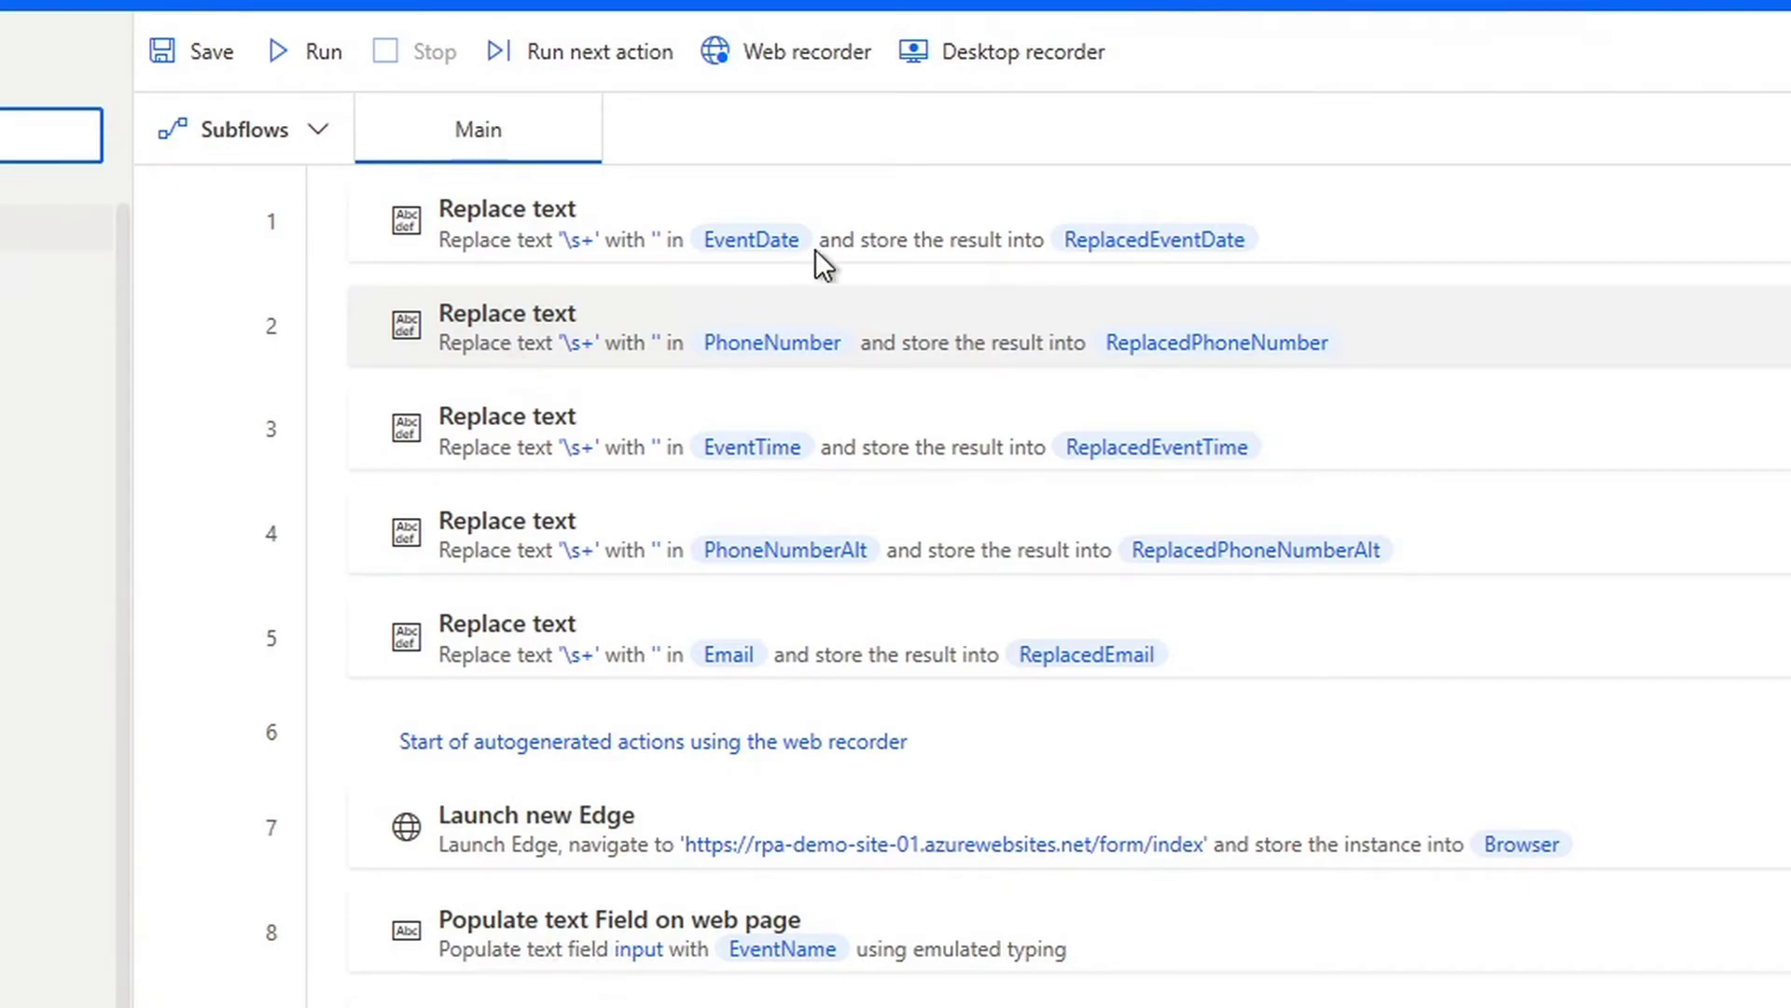
double_click(894, 228)
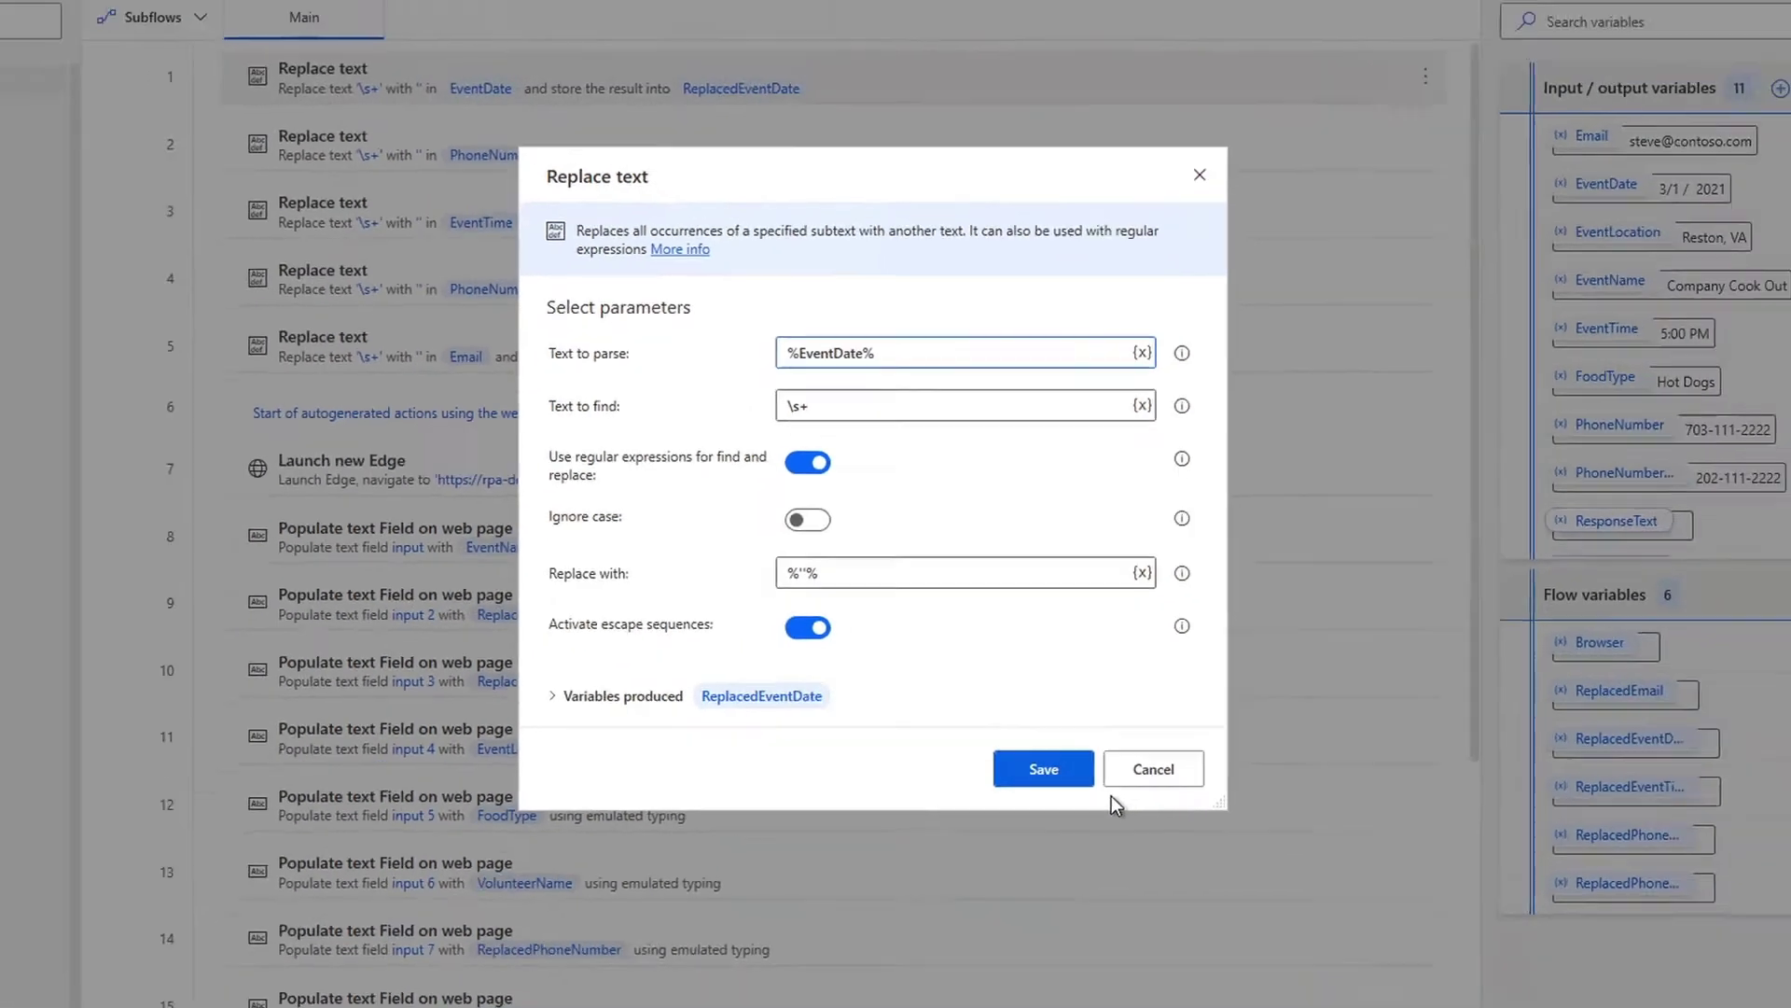
click(1204, 945)
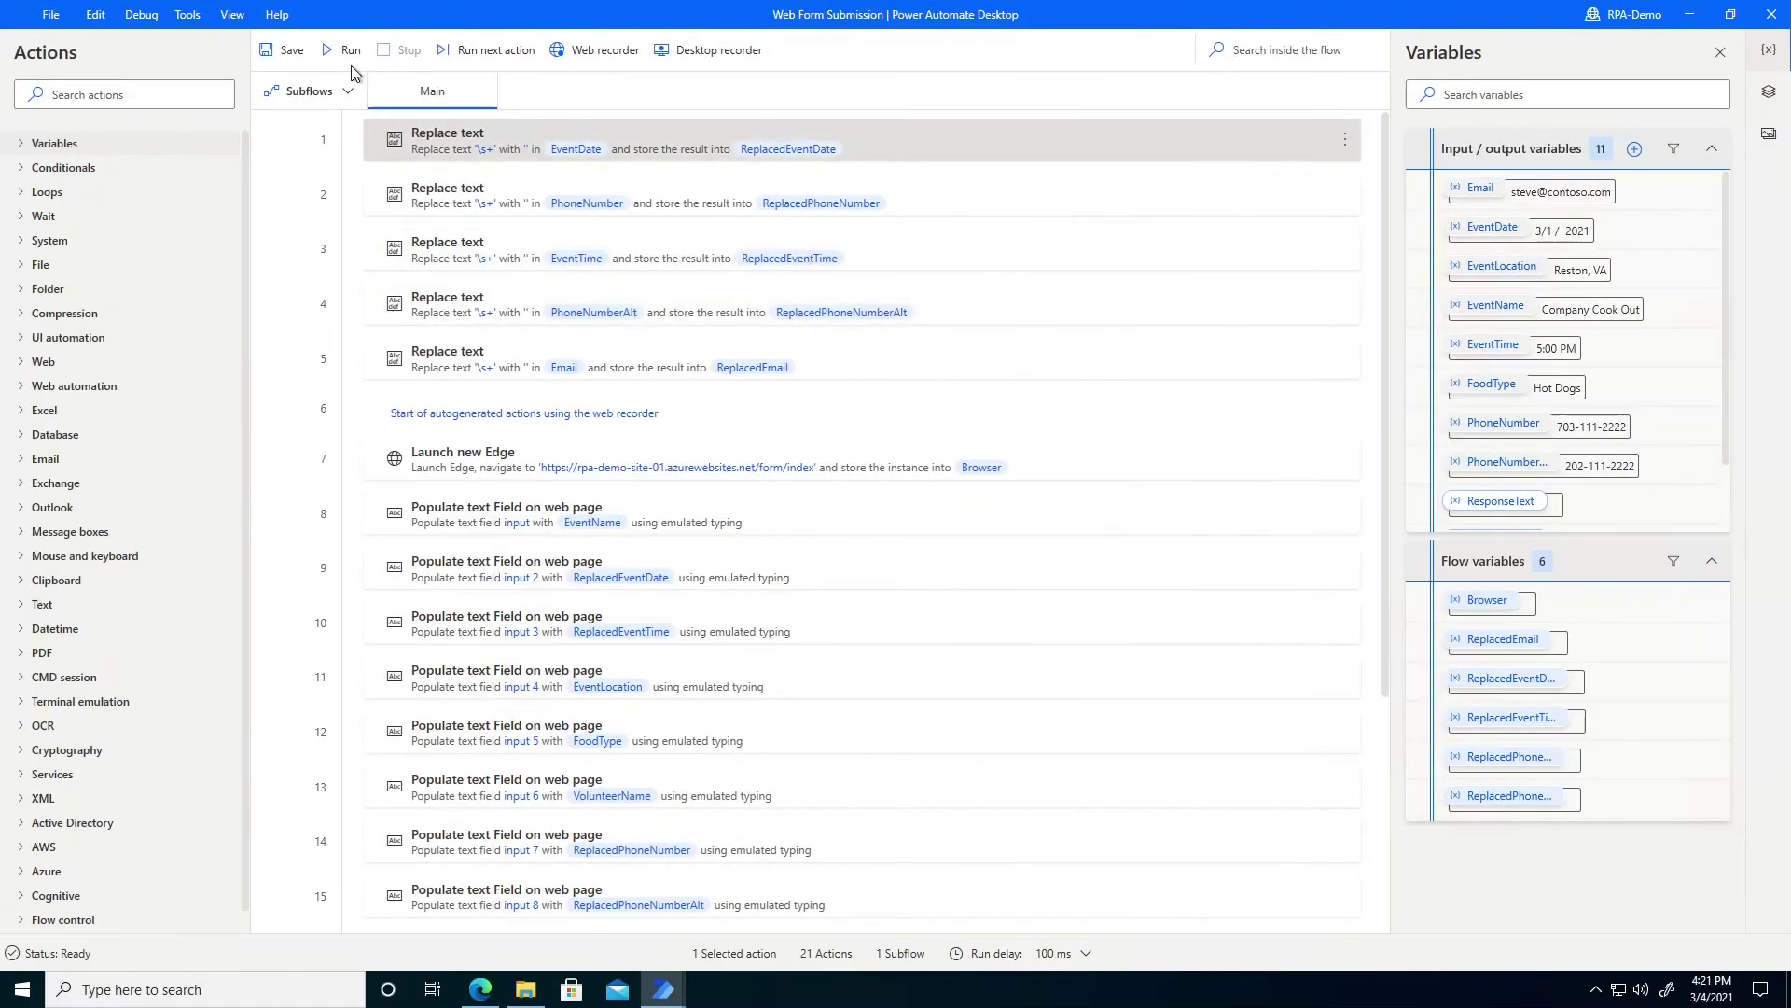
- Examine the cloud flow's manual trigger inputs, form processing settings, desktop flow input mappings and email action
click(304, 125)
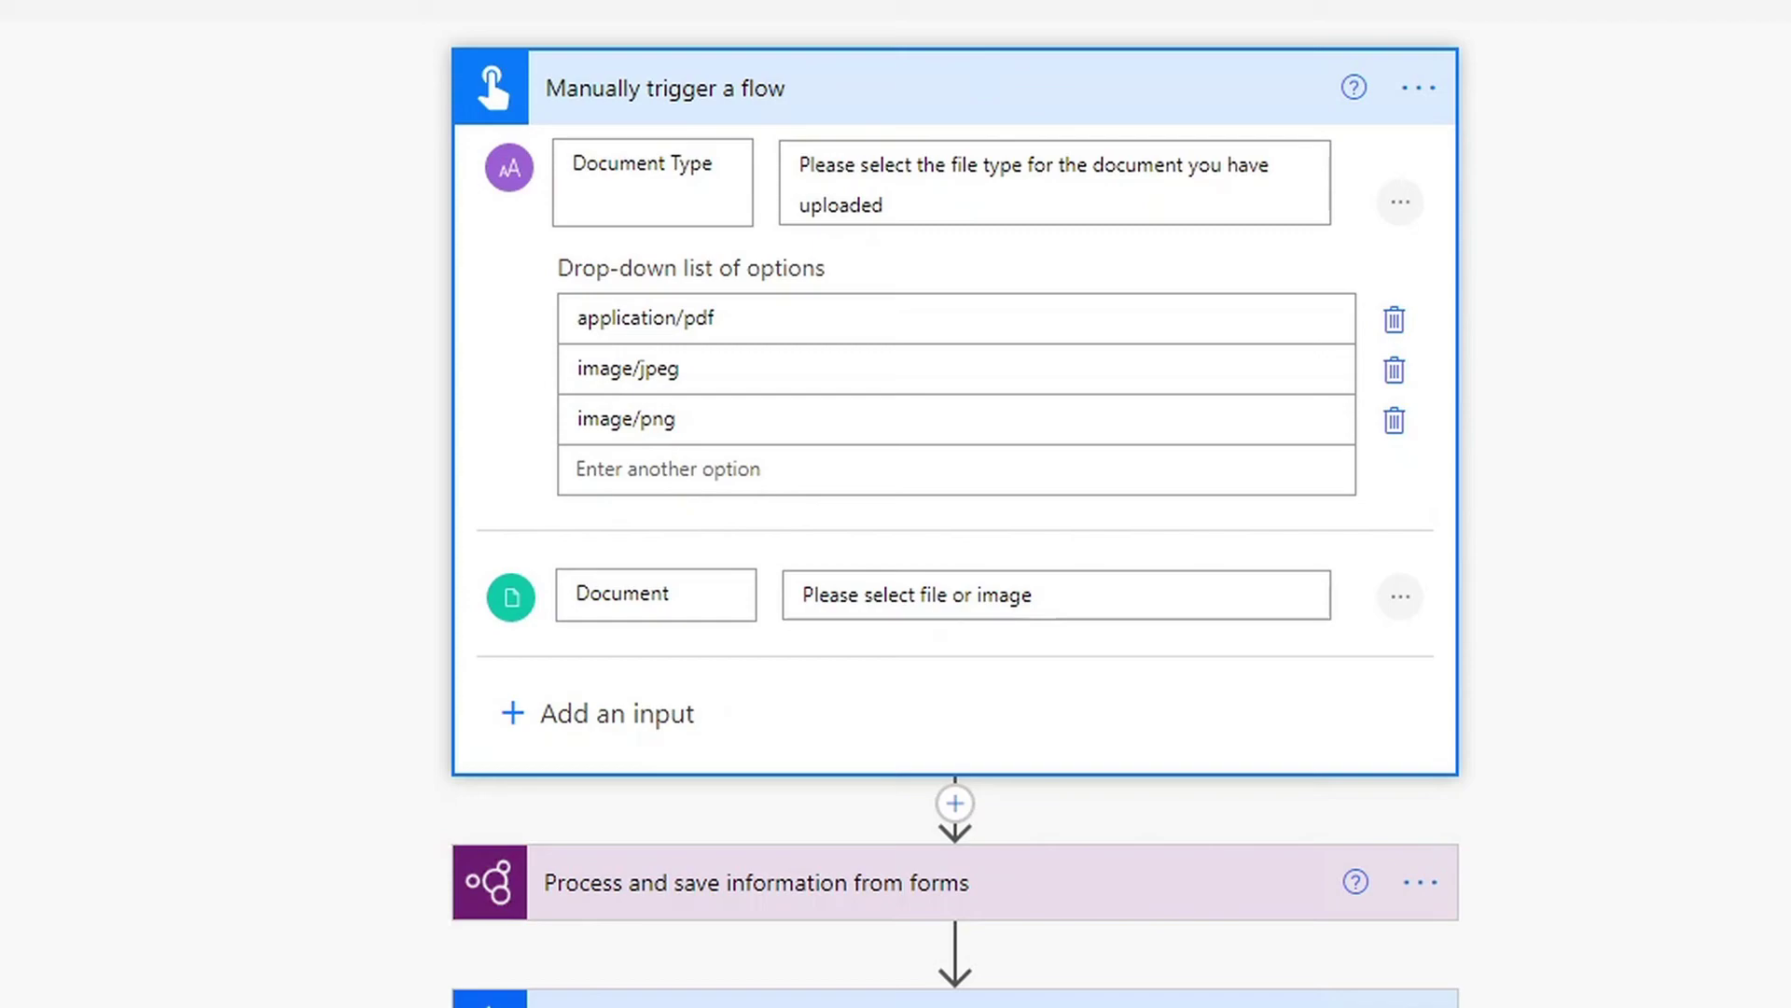
click(840, 879)
scroll(252, 707, down, 5)
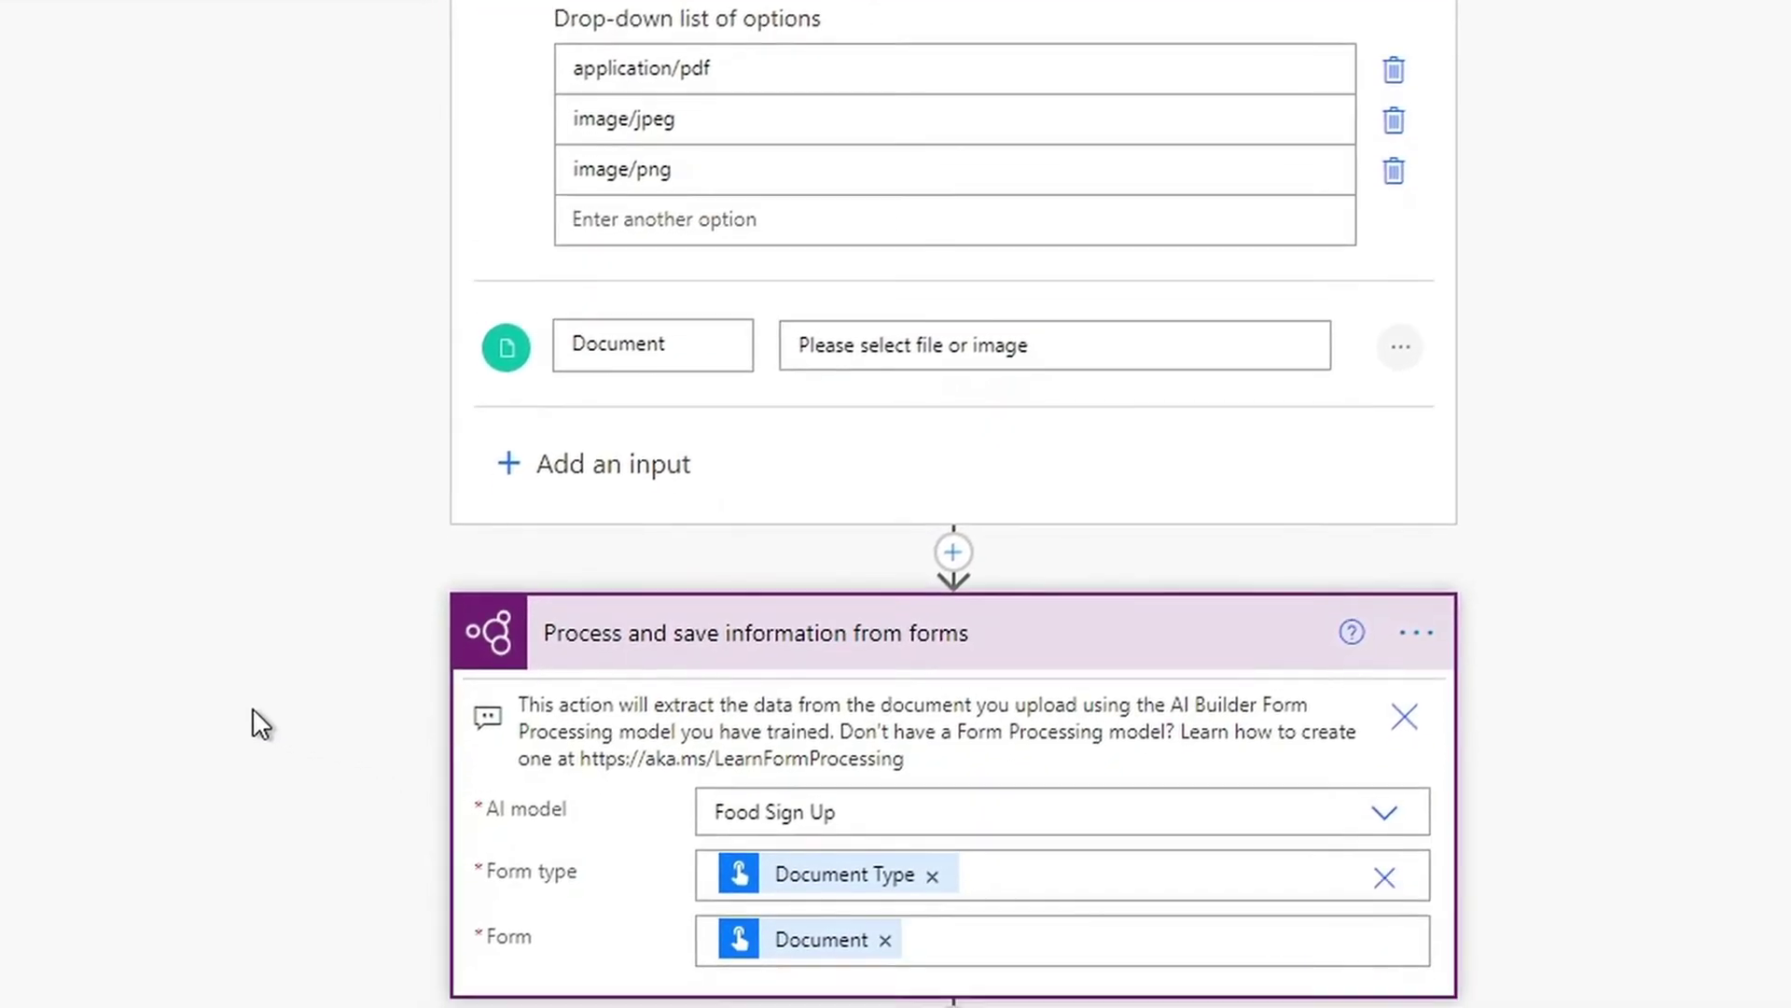
scroll(281, 648, down, 2)
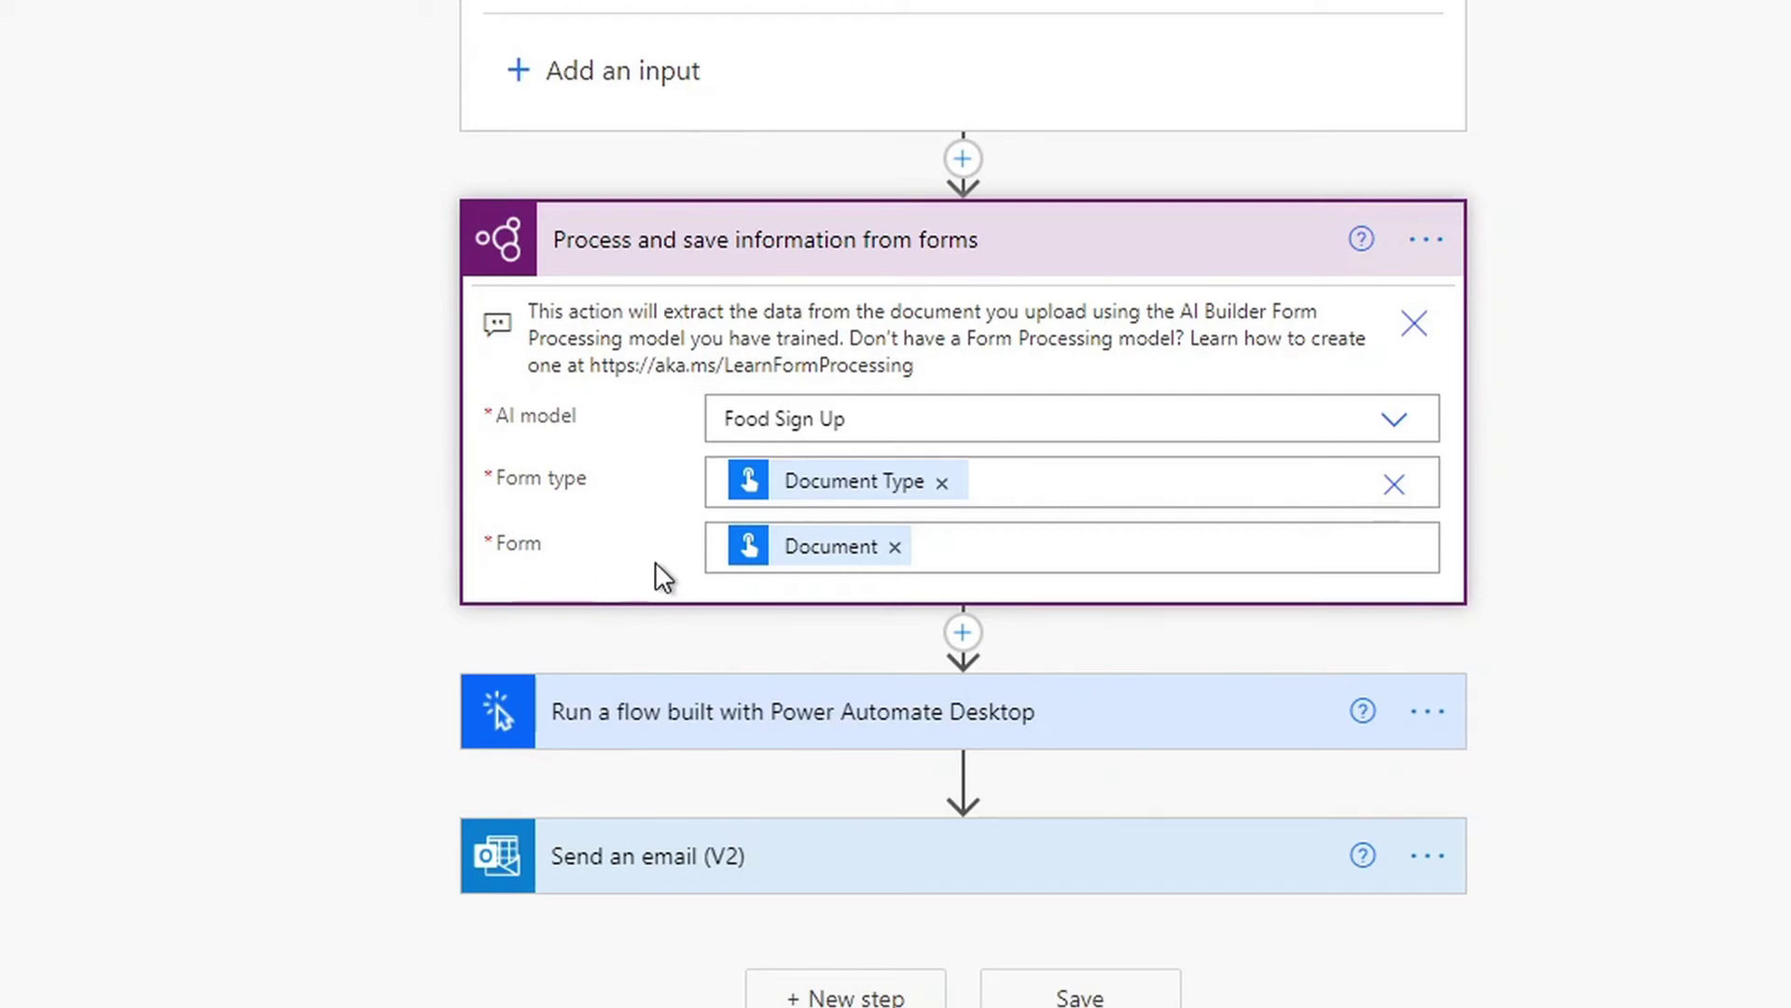
mouse_move(794, 502)
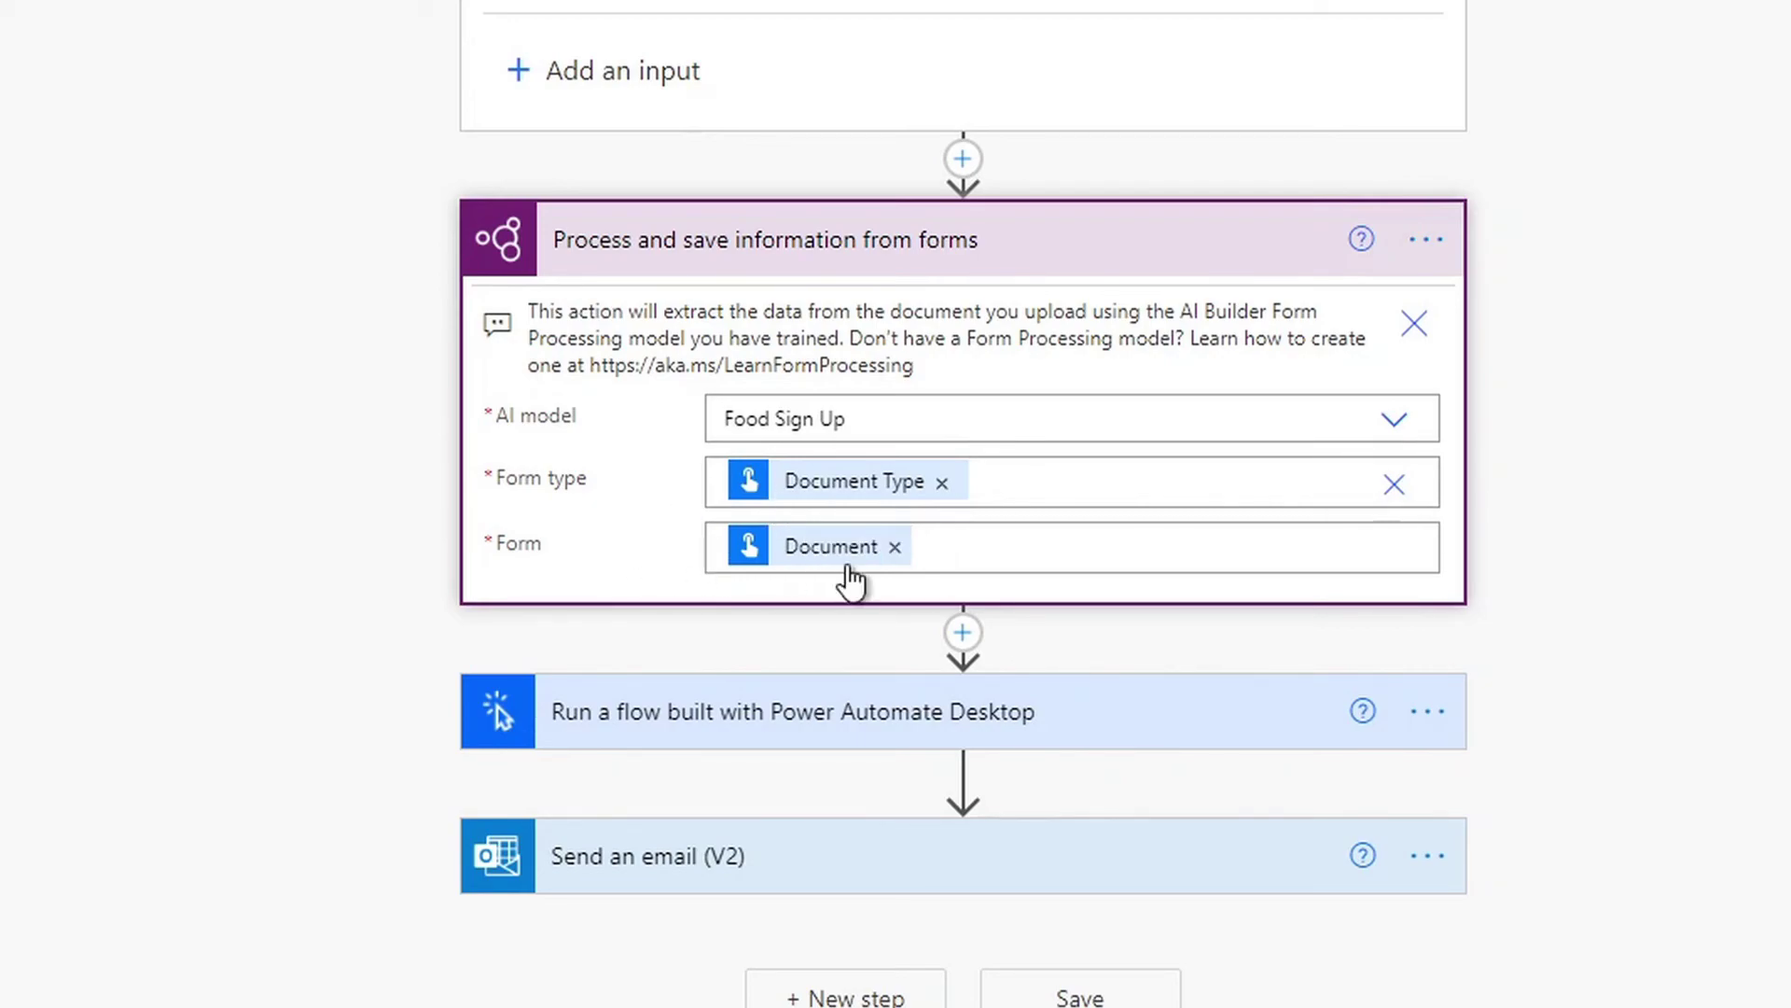
mouse_move(849, 578)
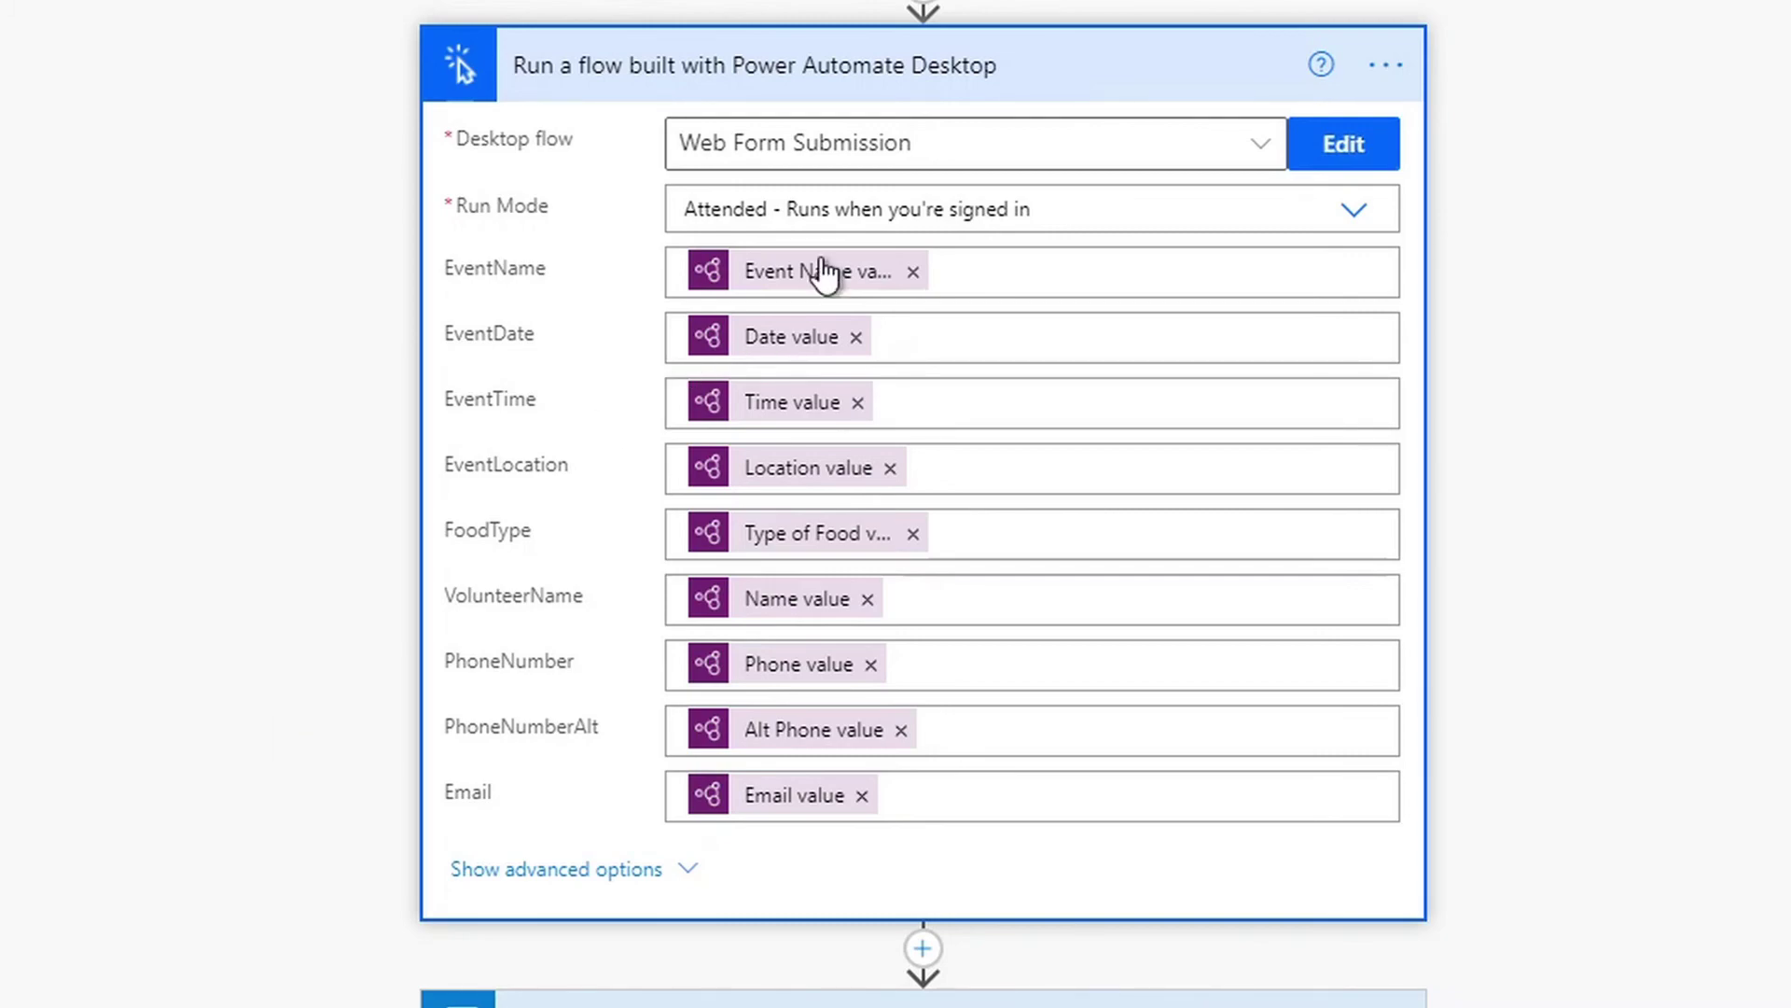
mouse_move(823, 273)
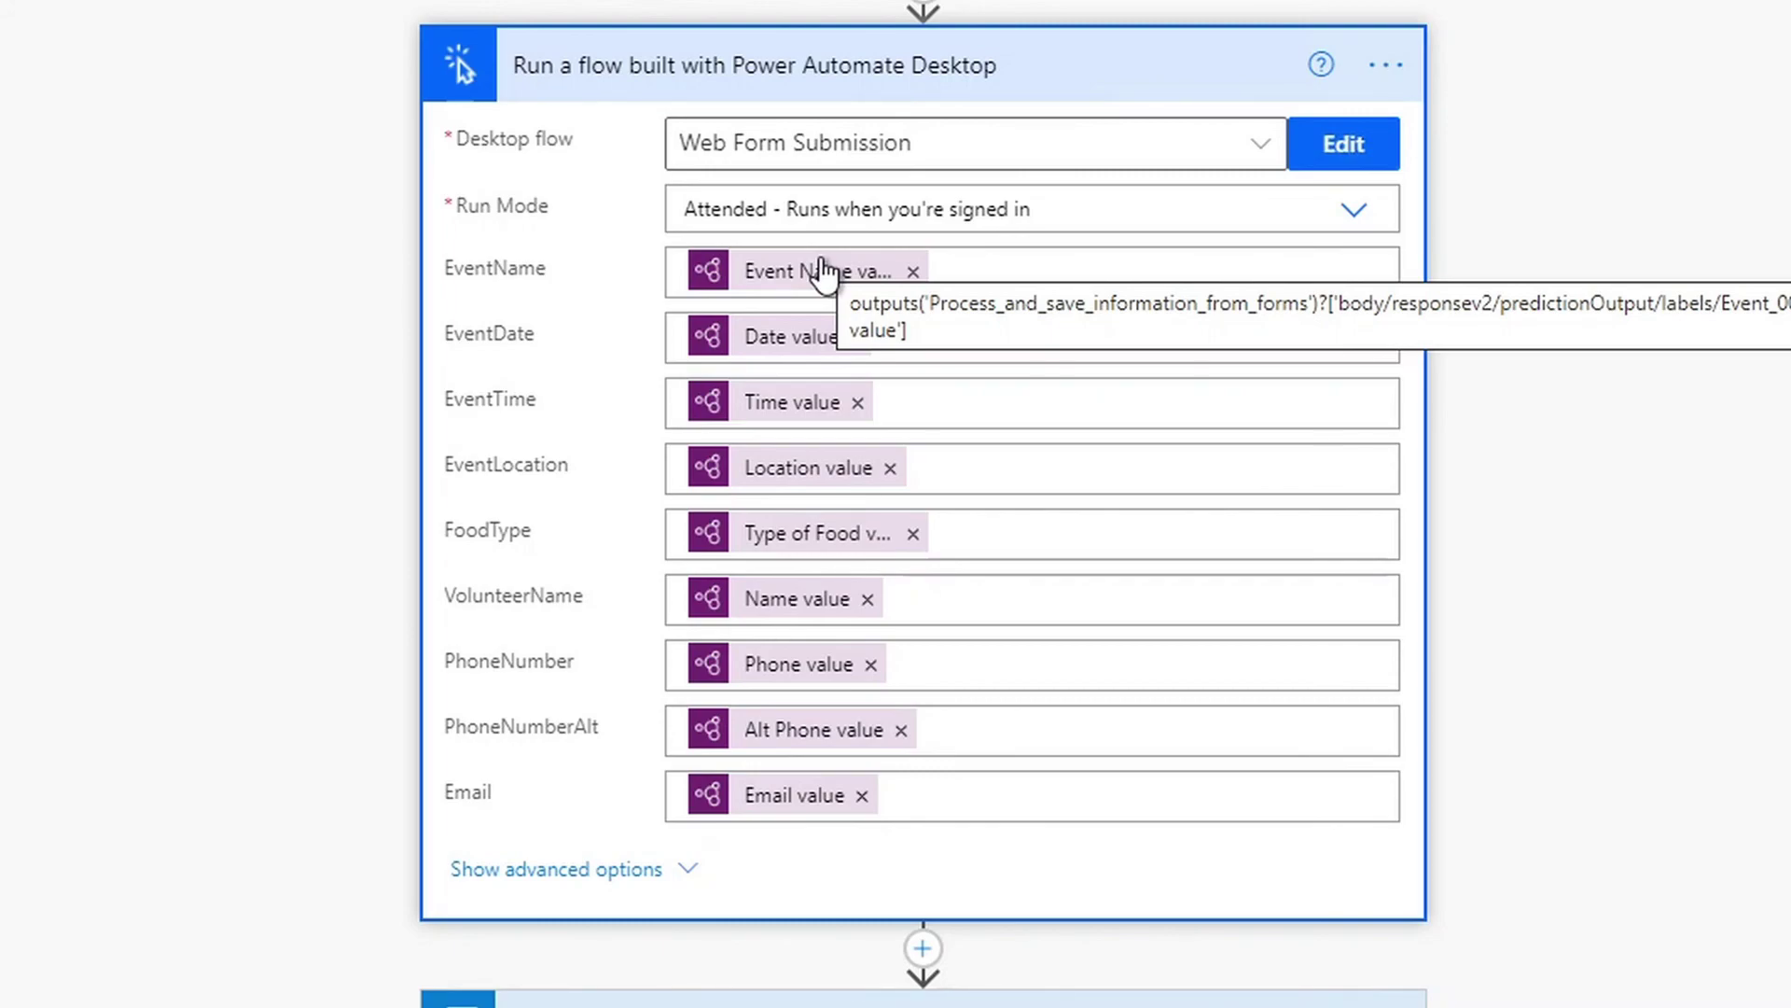
scroll(280, 760, down, 10)
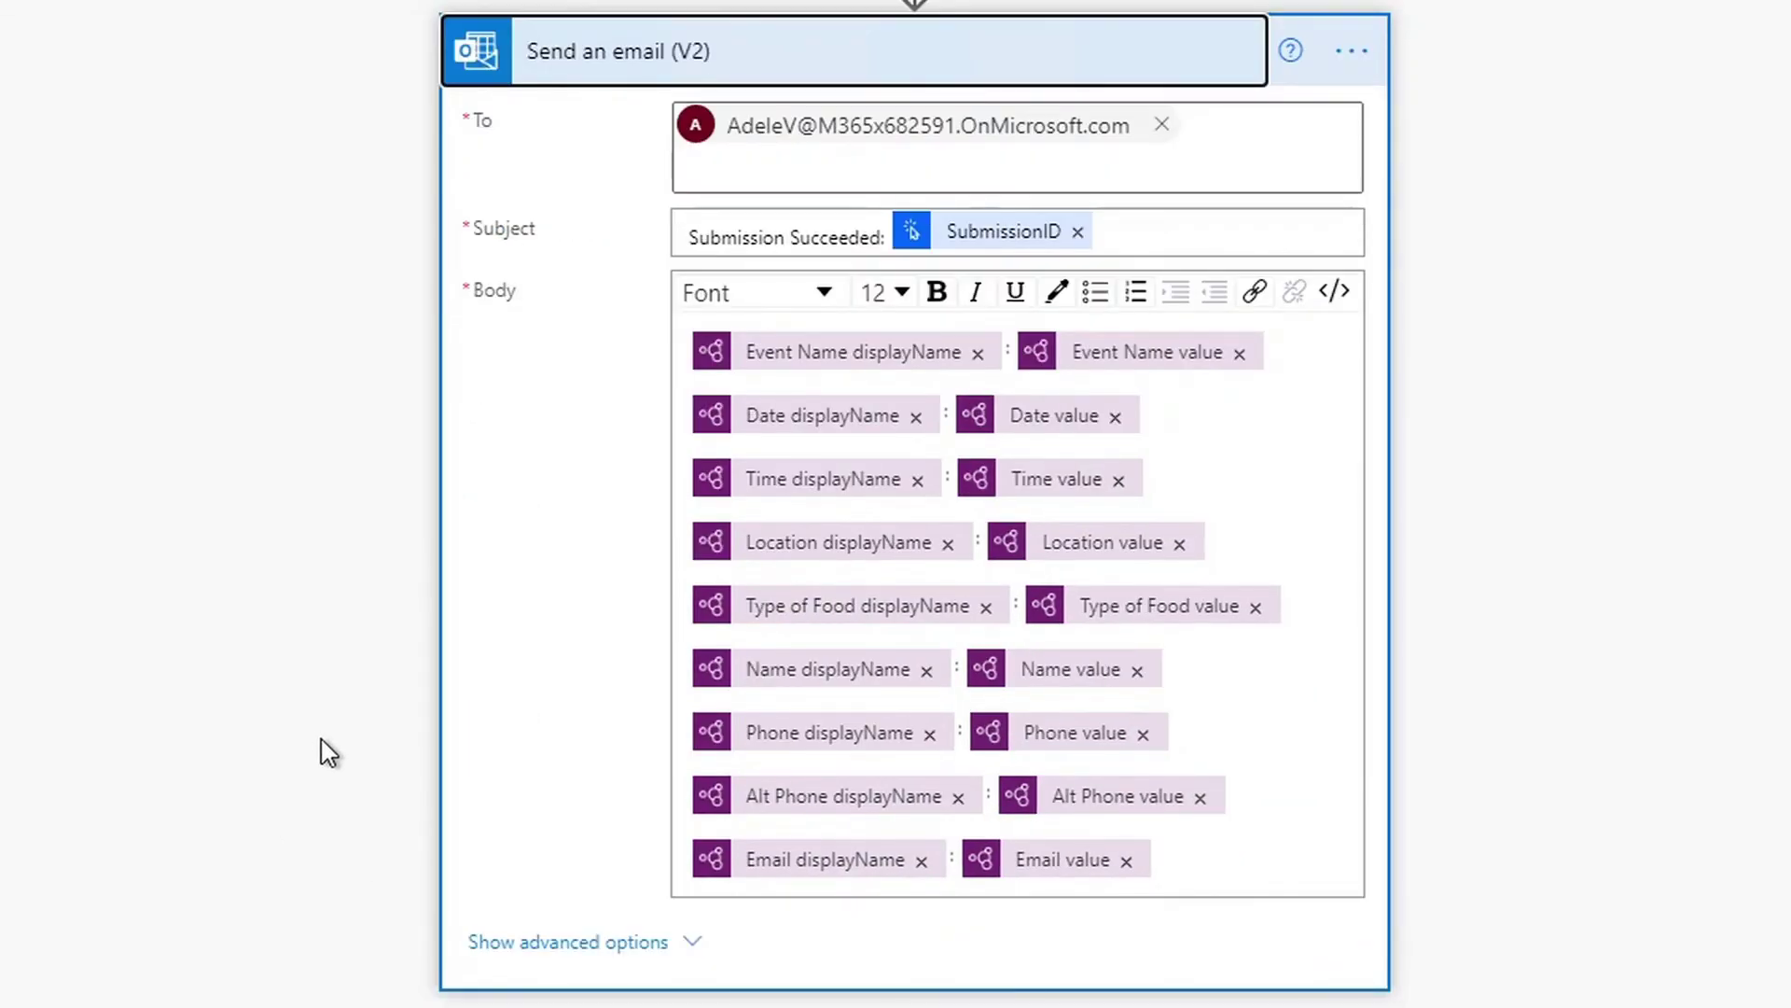